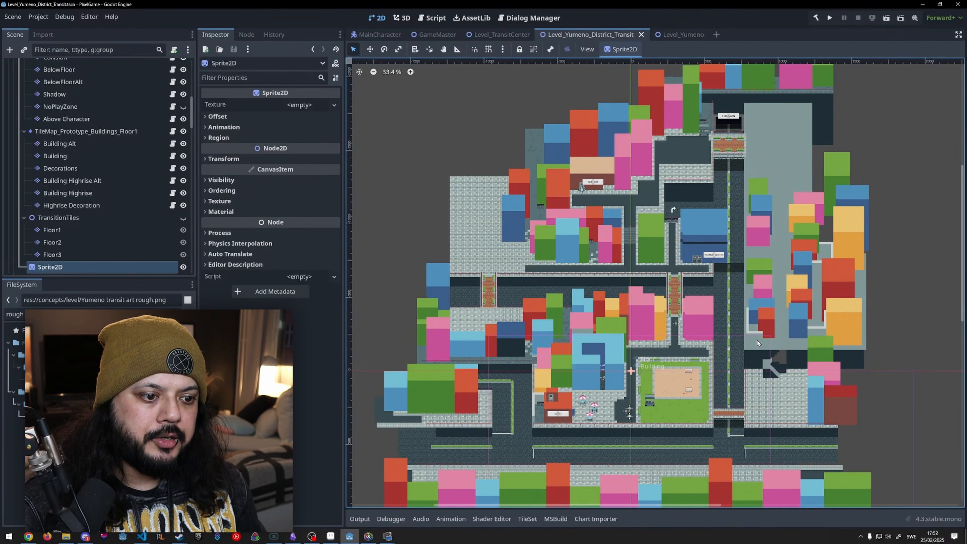
- Examine the transit district map, from the park and central streets up to the karaoke building and transit center
scroll(756, 340, "down", 1)
middle_click_drag(780, 311, 760, 318)
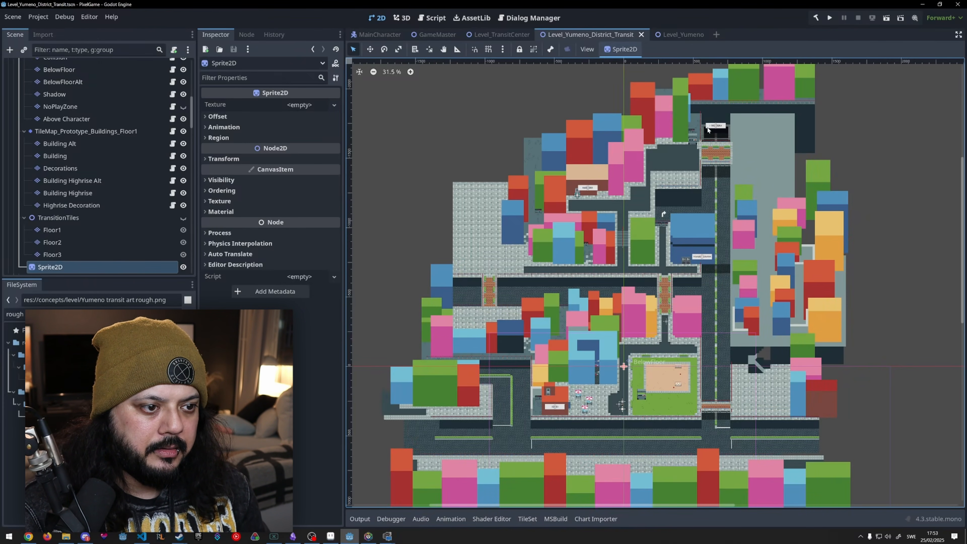
scroll(729, 263, "up", 4)
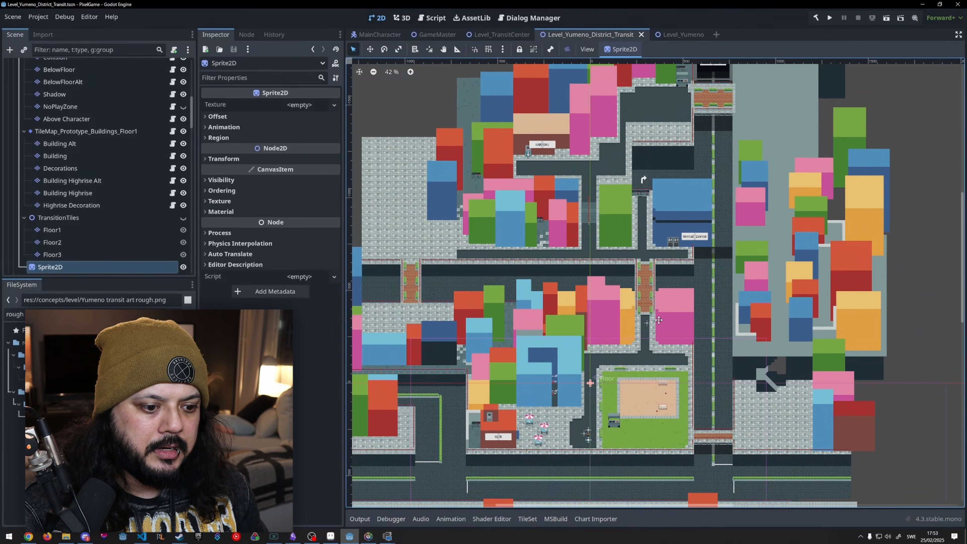
middle_click_drag(658, 320, 681, 255)
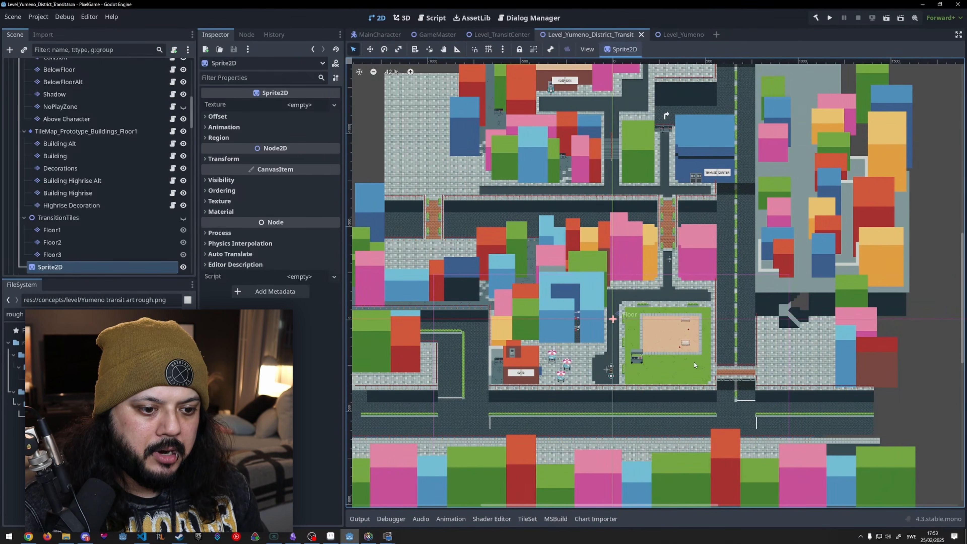
middle_click_drag(656, 321, 667, 394)
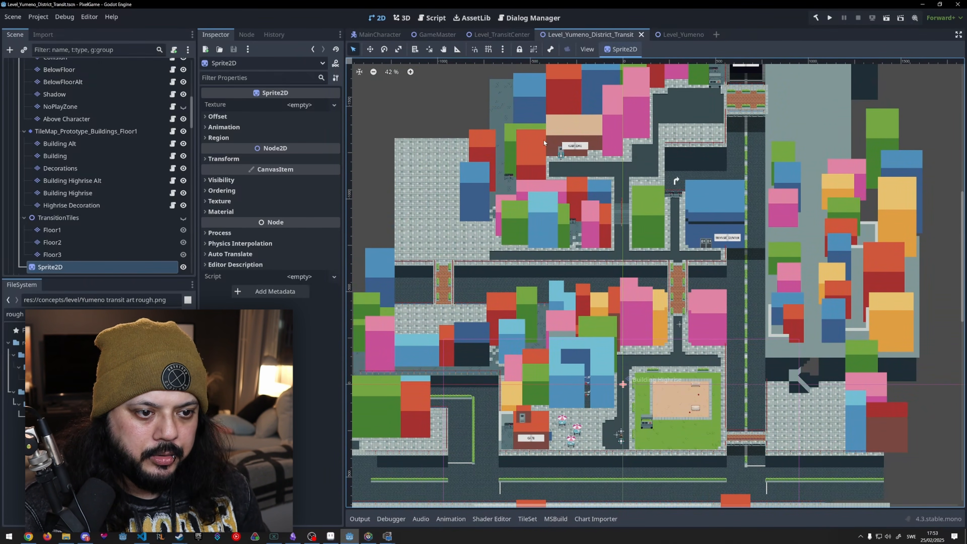
scroll(575, 147, "up", 8)
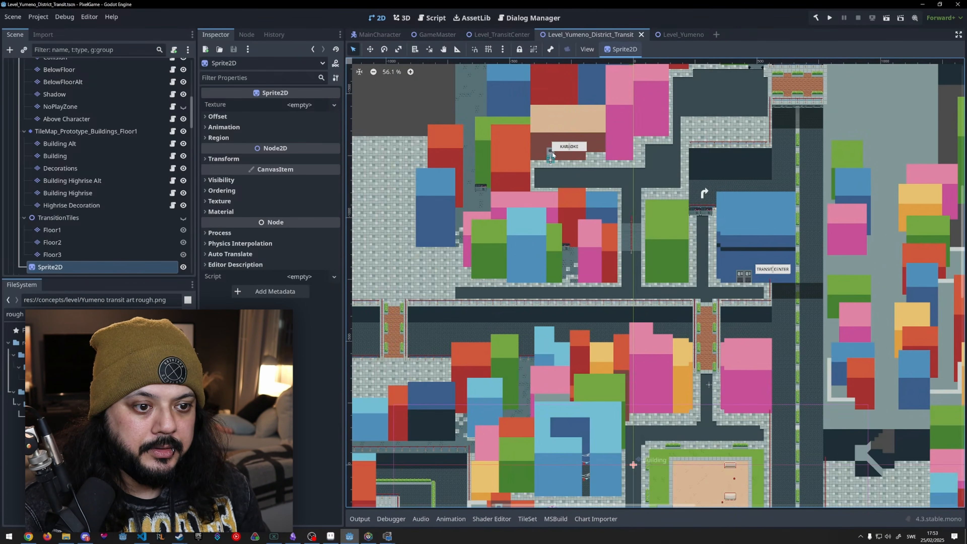
scroll(608, 155, "down", 19)
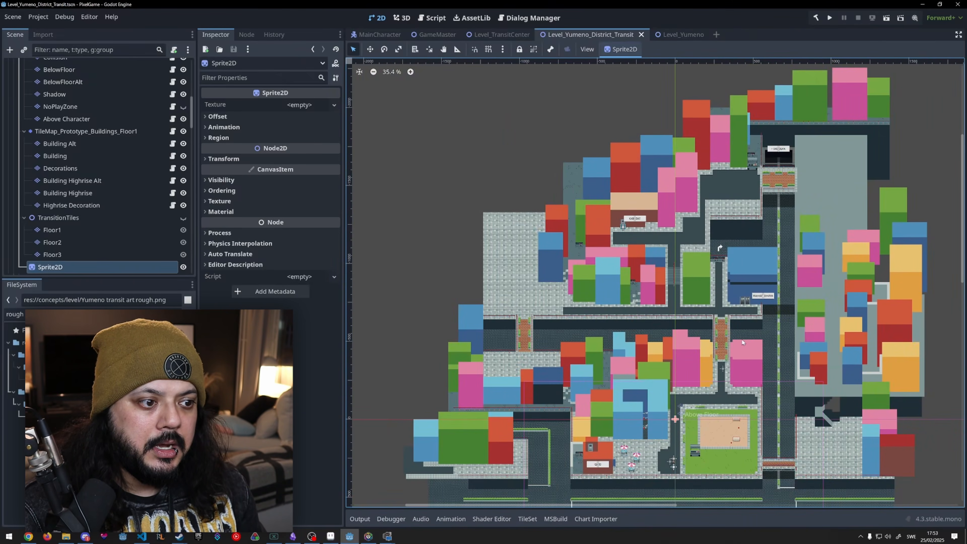
middle_click_drag(760, 358, 725, 315)
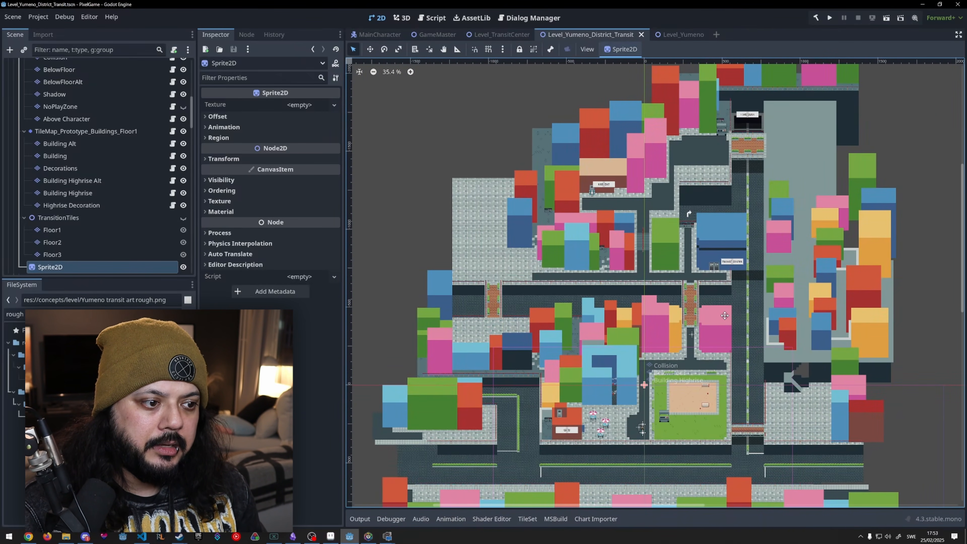
- Open the Level_Yumeno scene and examine its city layout around the aquarium, cafe, apartments and transit center
left_click(680, 36)
scroll(734, 406, "up", 2)
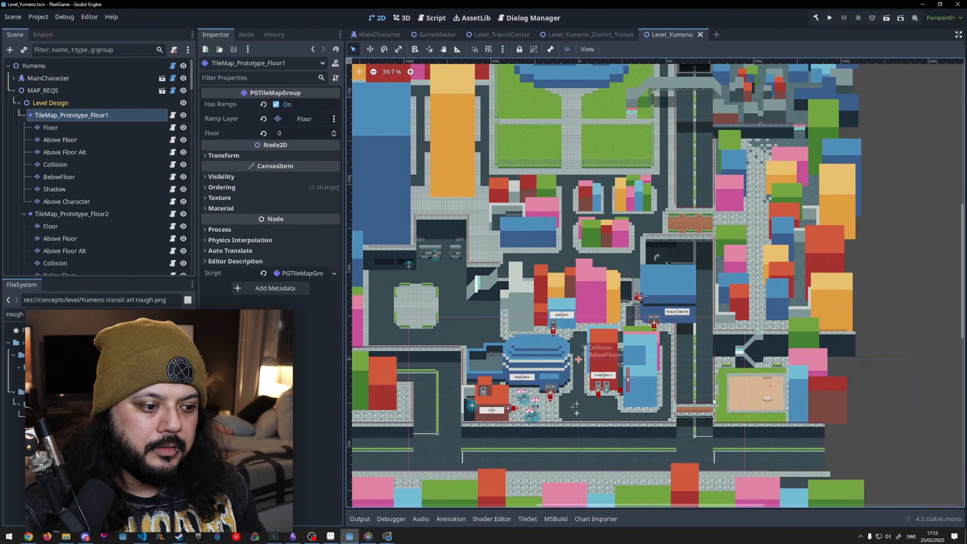
middle_click_drag(747, 405, 768, 401)
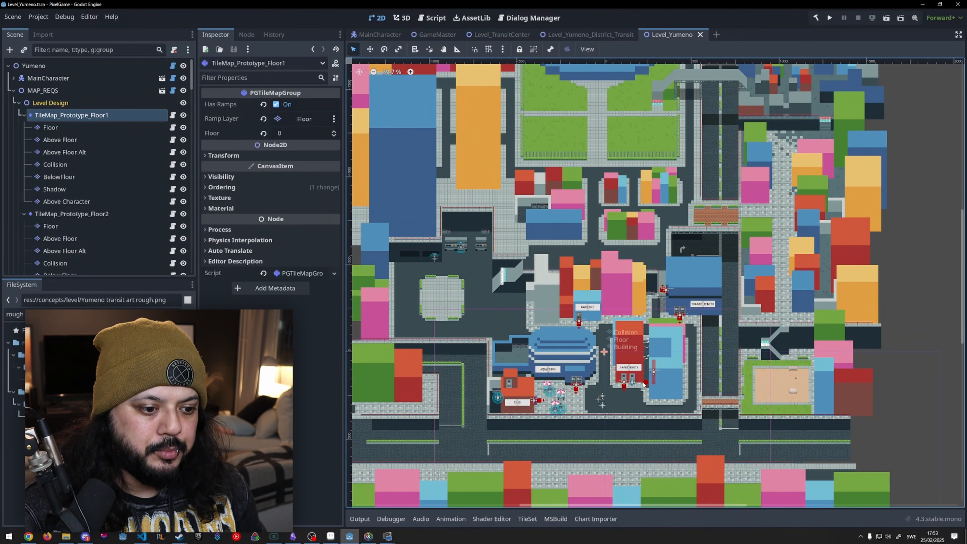
middle_click_drag(568, 369, 607, 372)
scroll(594, 375, "up", 13)
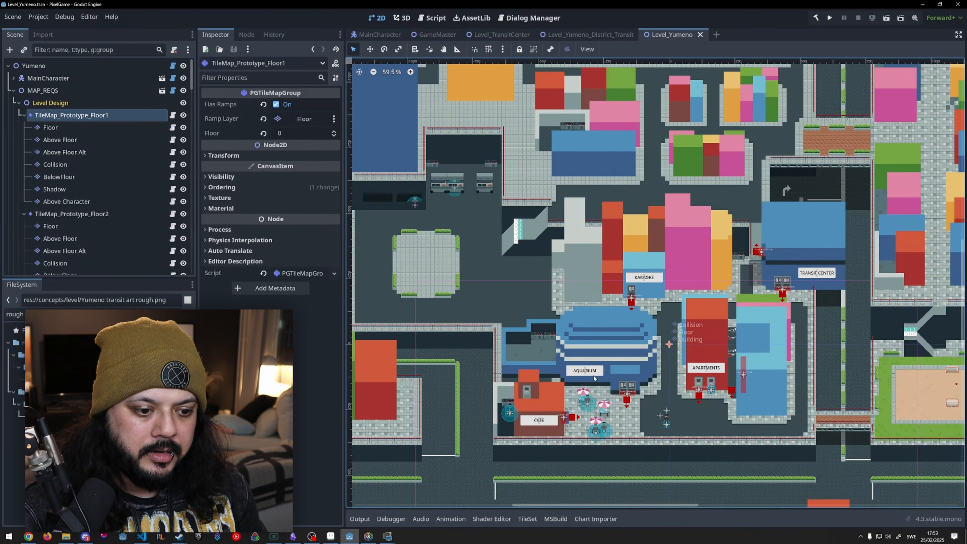
scroll(593, 354, "down", 13)
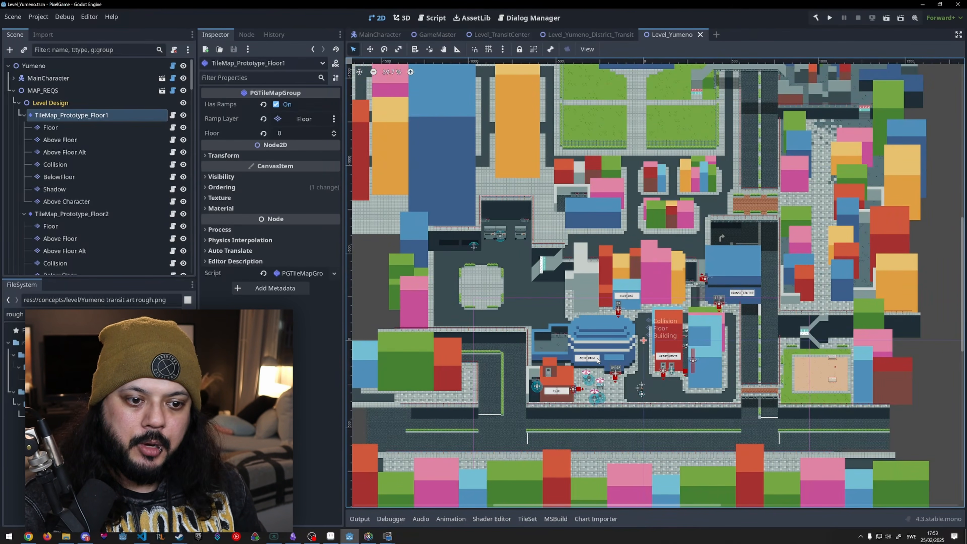
middle_click_drag(497, 286, 690, 447)
scroll(628, 298, "up", 7)
scroll(609, 183, "down", 9)
middle_click_drag(824, 348, 702, 327)
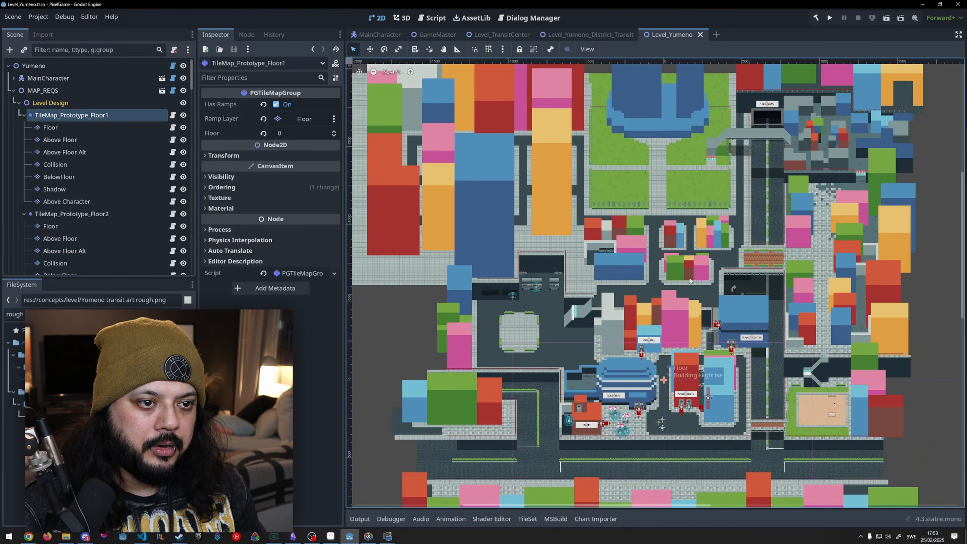
scroll(702, 328, "down", 1)
- Return to the Level_Yumeno_District_Transit scene and examine its overall street and building layout for comparison
left_click(563, 38)
middle_click_drag(628, 211, 640, 245)
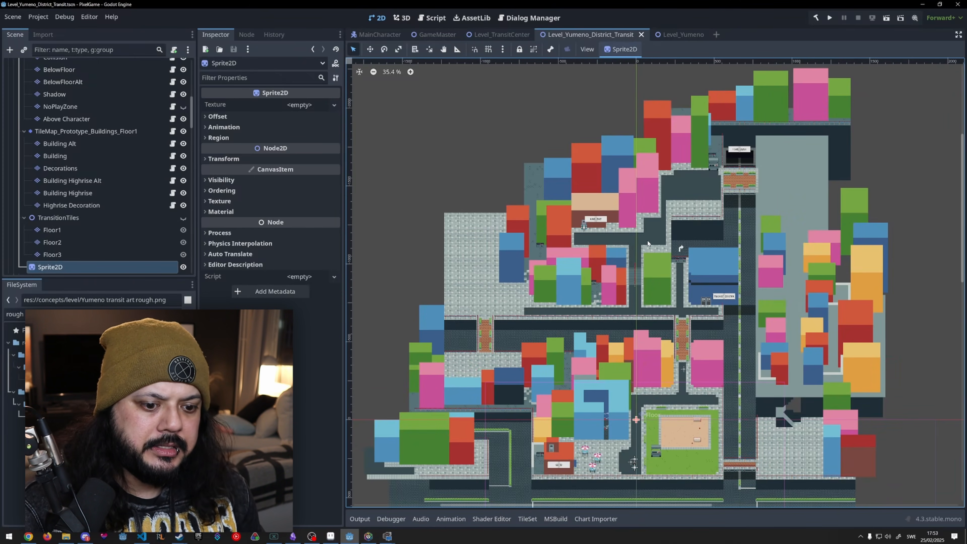
scroll(662, 273, "down", 1)
mouse_move(701, 317)
middle_mouse_down()
mouse_move(722, 298)
mouse_move(711, 305)
middle_mouse_up()
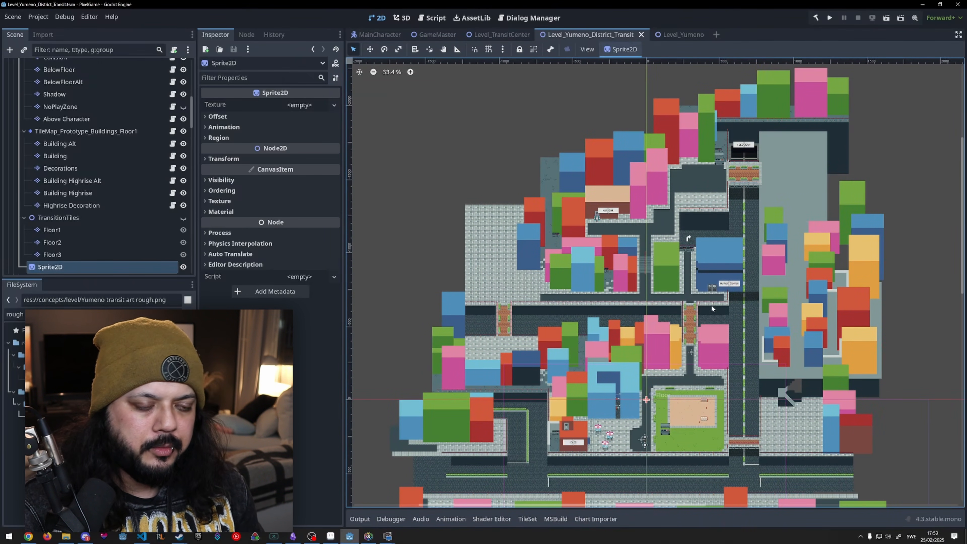
middle_click_drag(711, 305, 694, 302)
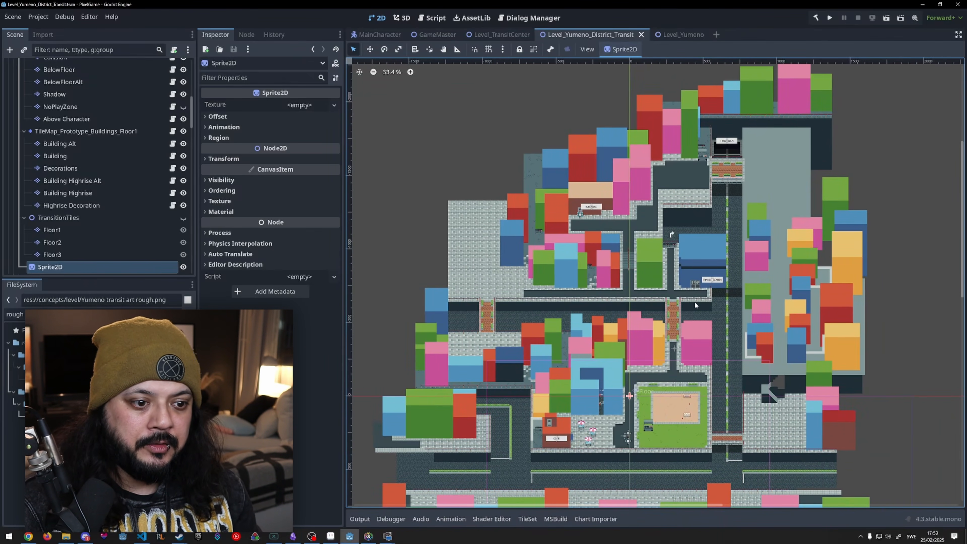
middle_click_drag(641, 292, 633, 305)
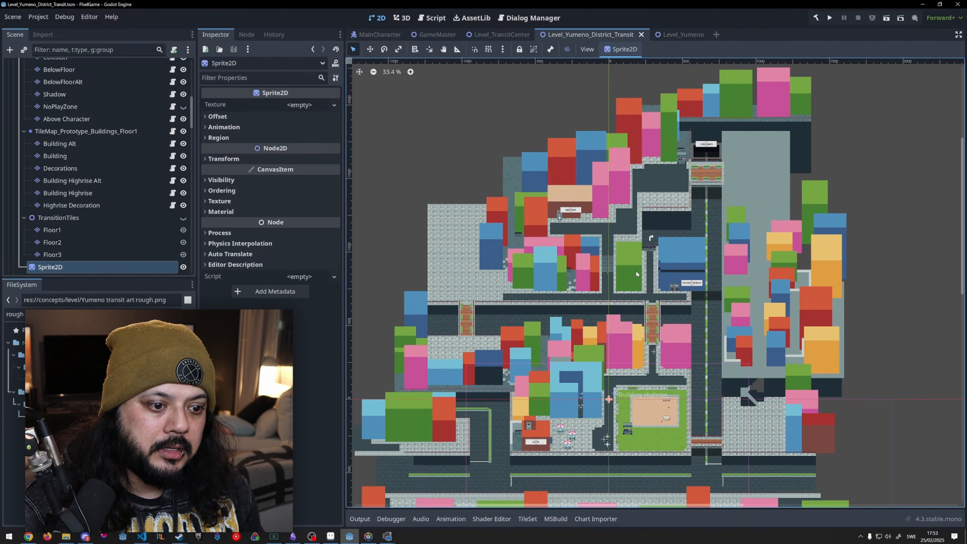
middle_click_drag(656, 295, 662, 298)
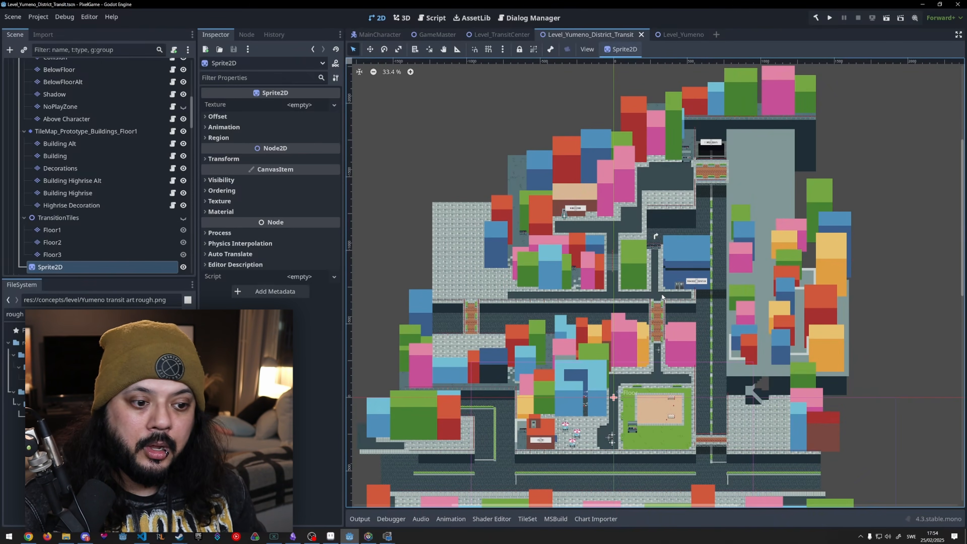
- Show the NoPlayZone layer of TileMap_Prototype_Floor1 and examine which parts of the transit district are playable
scroll(121, 184, "up", 3)
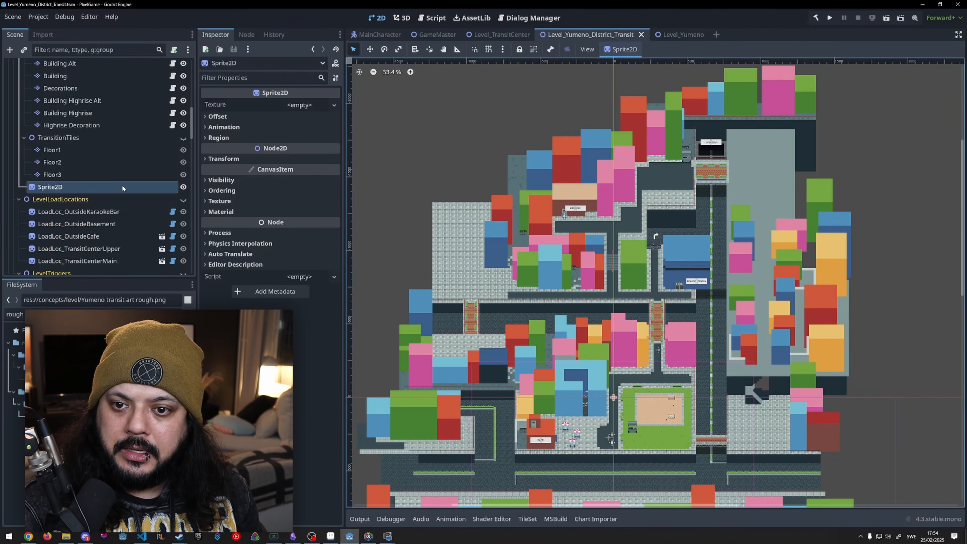
scroll(124, 187, "up", 5)
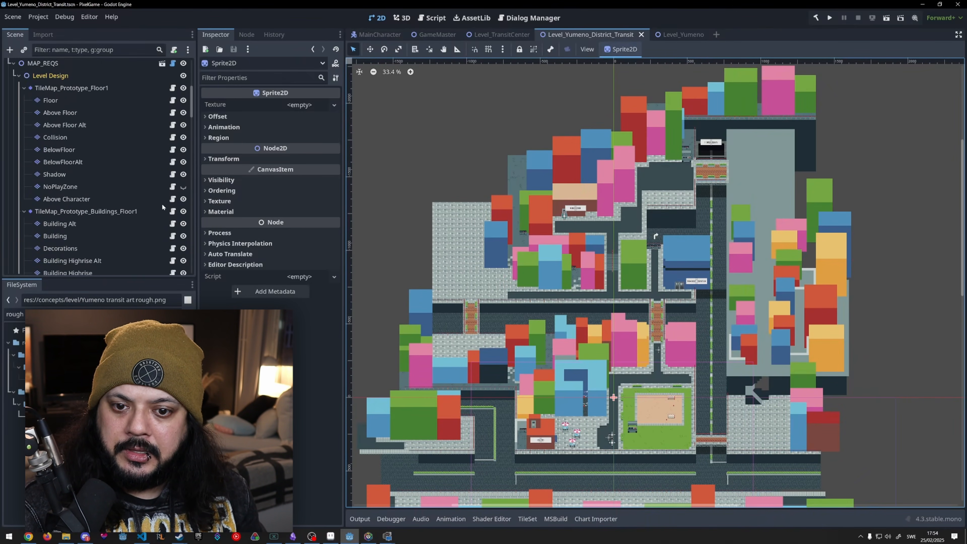
left_click(183, 189)
middle_click_drag(610, 262, 578, 237)
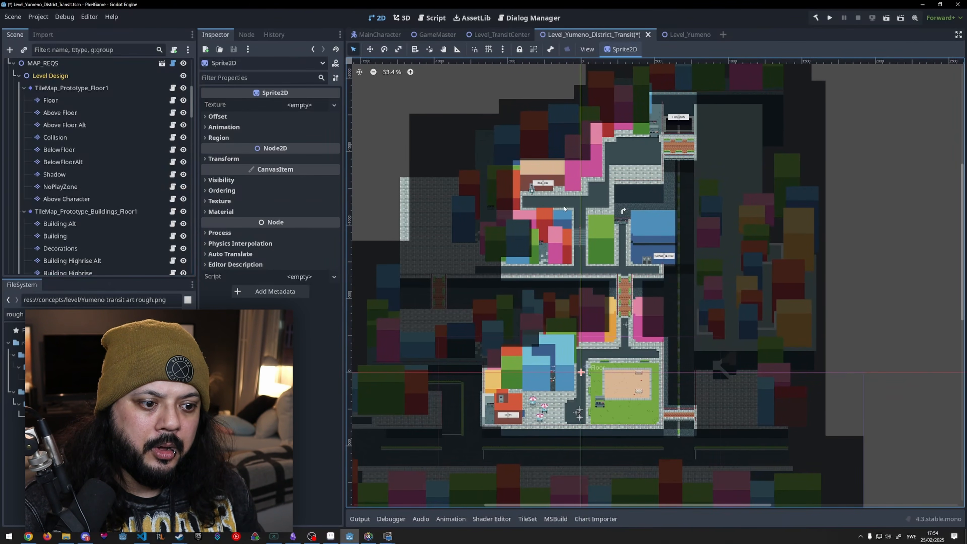
middle_click_drag(720, 313, 735, 283)
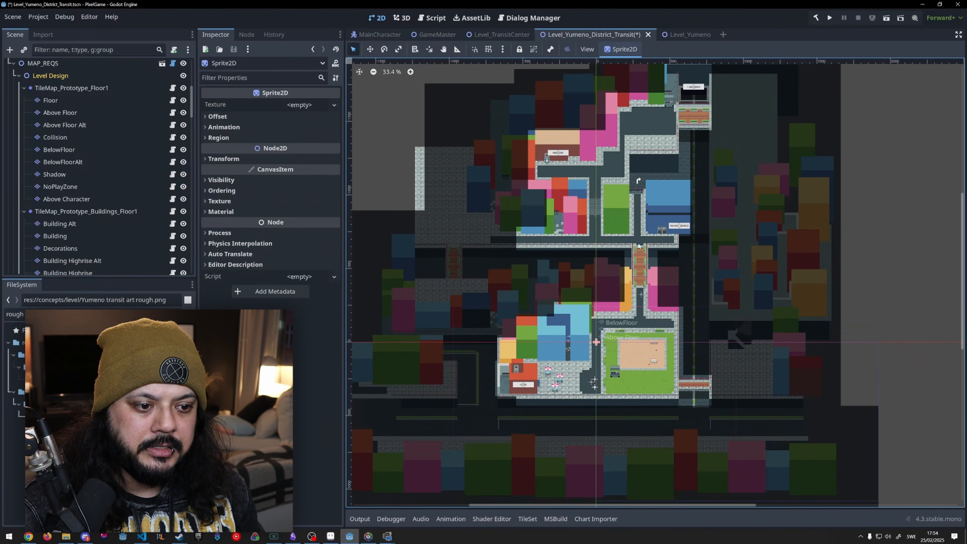
middle_click_drag(665, 166, 688, 162)
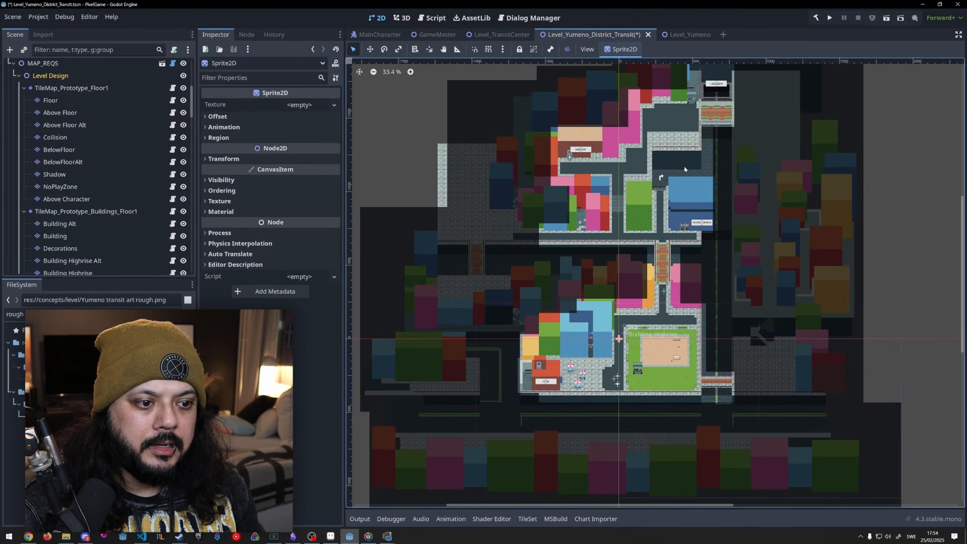
middle_click_drag(599, 388, 561, 426)
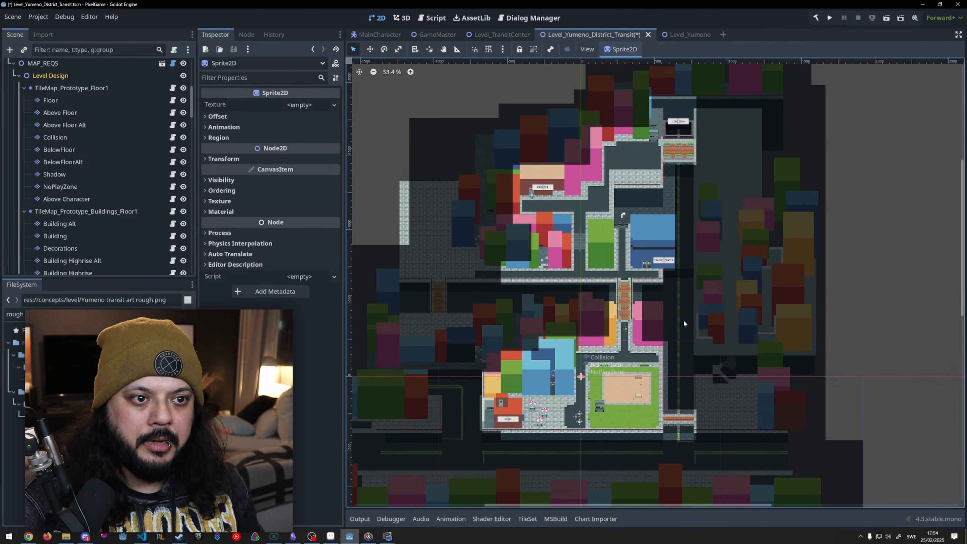
middle_click_drag(533, 290, 553, 267)
- Hide the NoPlayZone layer of TileMap_Prototype_Floor1
scroll(103, 211, "down", 4)
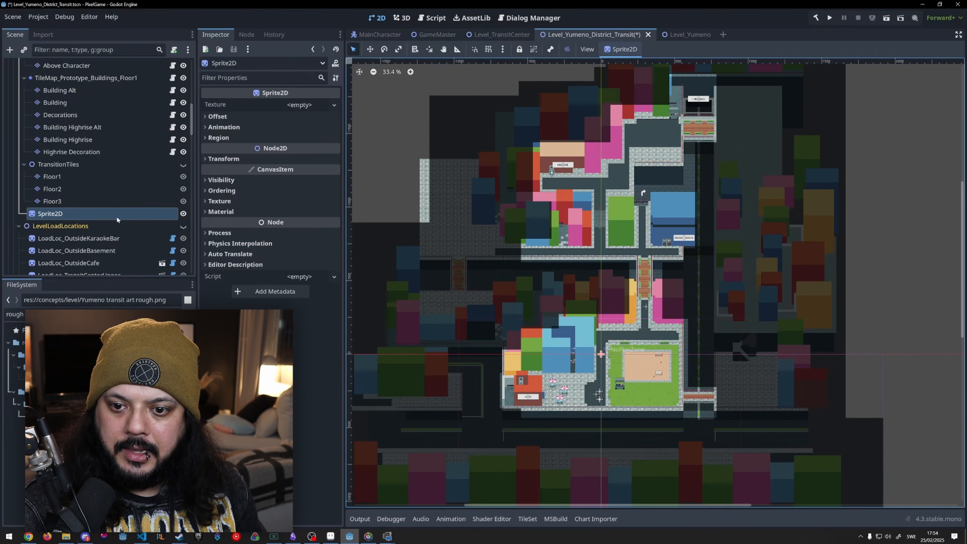
scroll(144, 153, "up", 4)
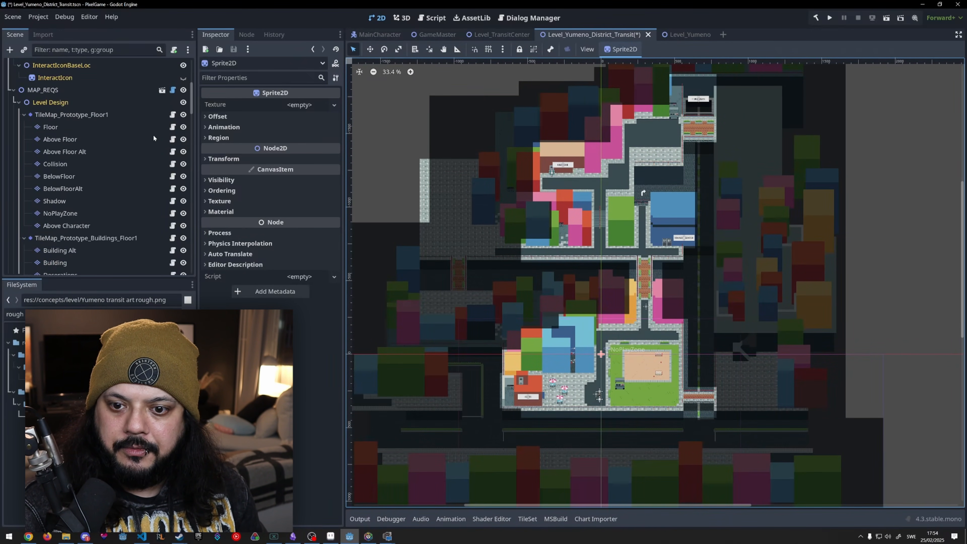
left_click(183, 186)
- Run the game, maximize its window and walk the character northwest past the cafe tables to the alley behind the cafe
middle_click_drag(495, 266, 492, 247)
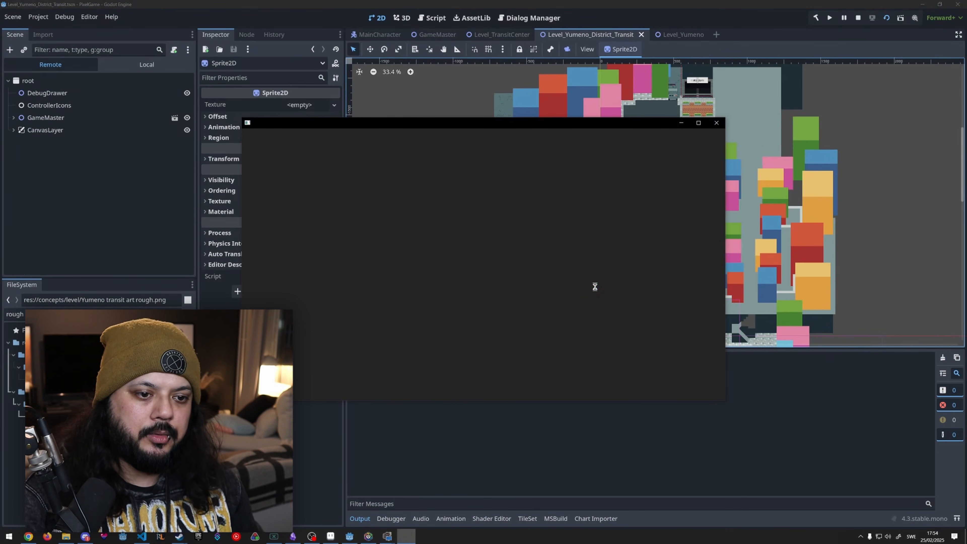
double_click(570, 124)
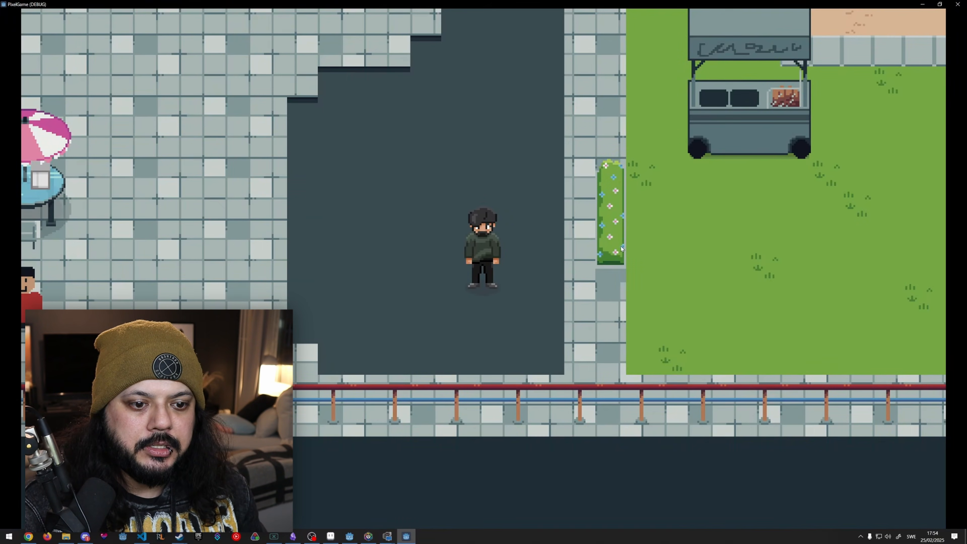
key("a")
key("w")
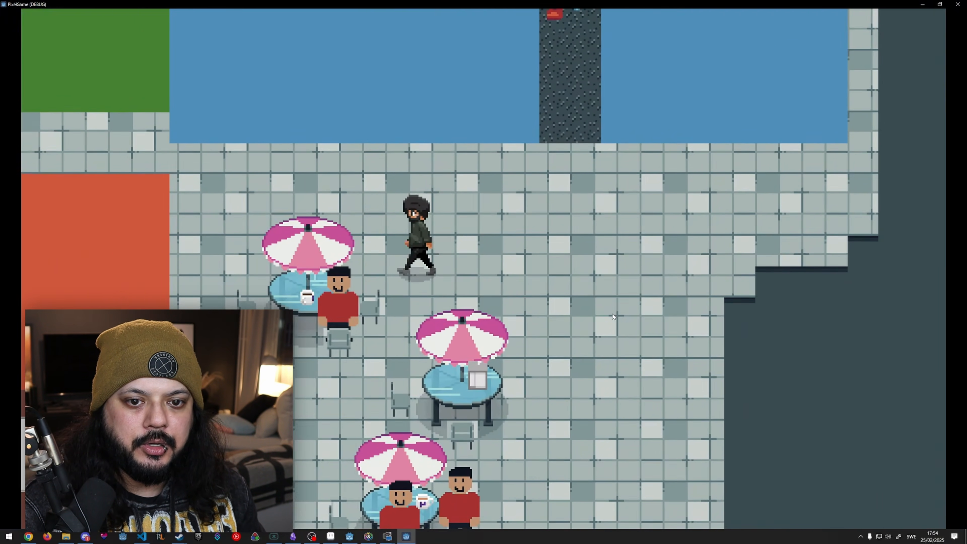
key("w")
key("a")
key("w")
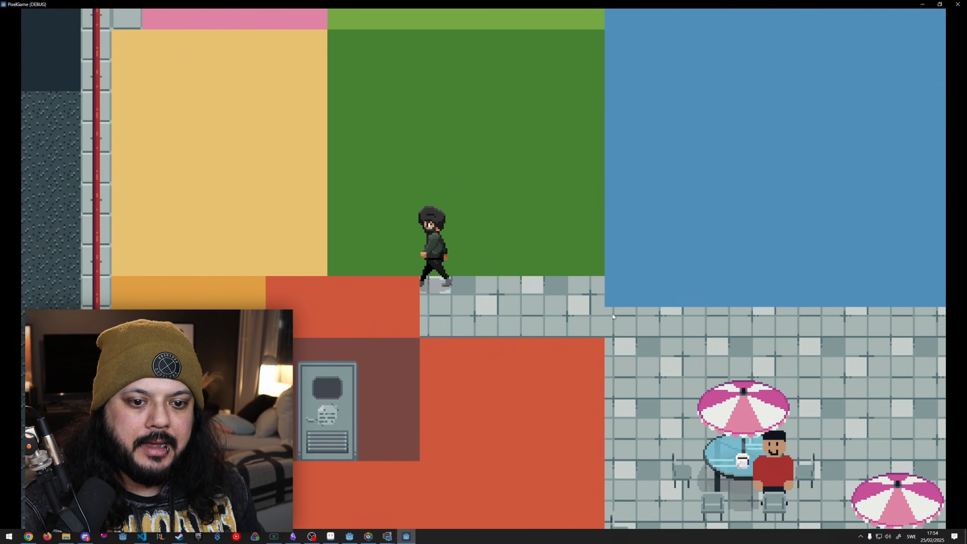
- Walk the character back east across the plaza and north along the road to the street above the park
key("d")
key("d")
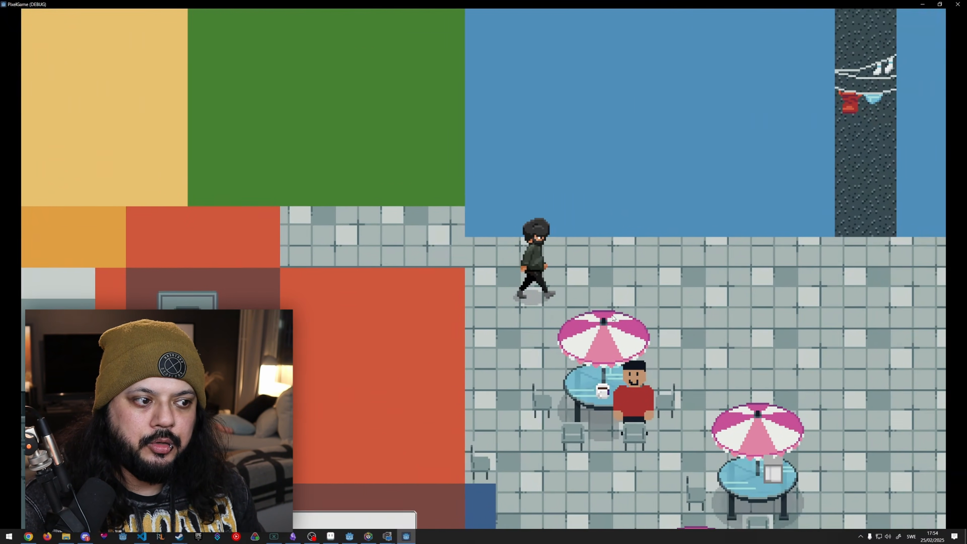
key("d")
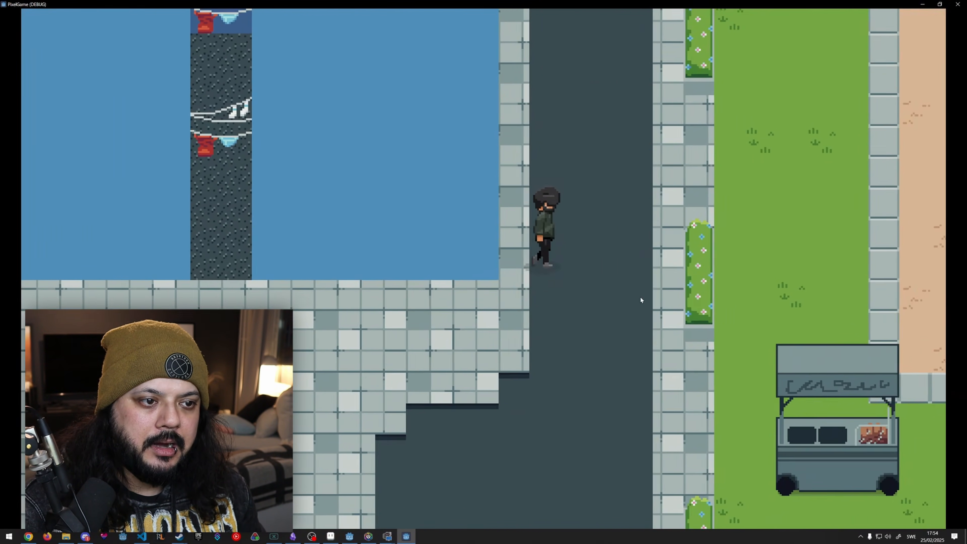
key("w")
key("d")
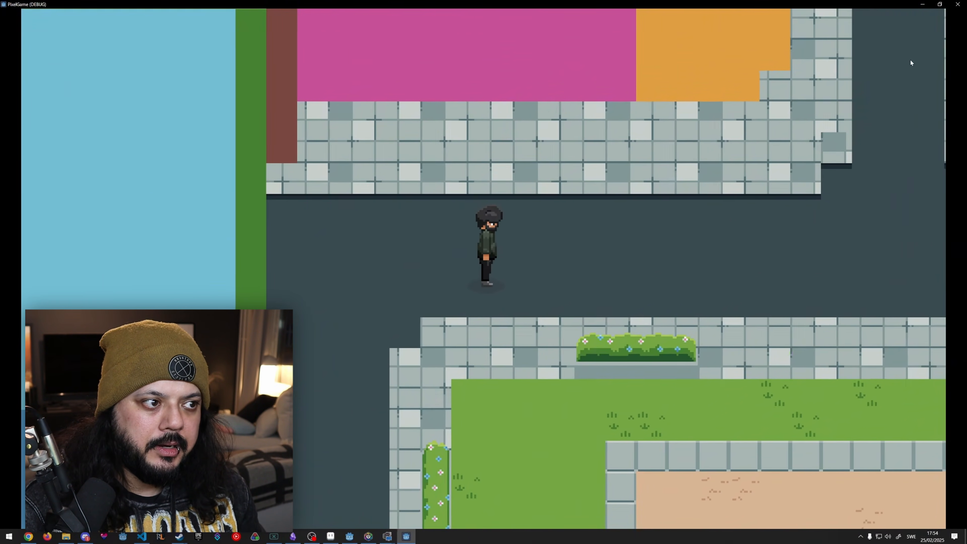
- Minimize the running game and examine the transit district map around its central streets in the editor
left_click(923, 5)
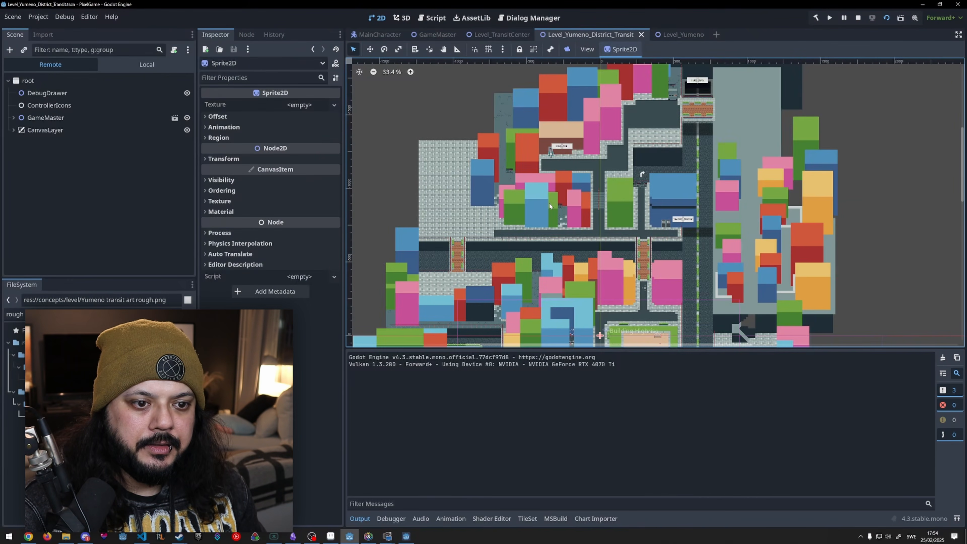
middle_click_drag(569, 206, 530, 213)
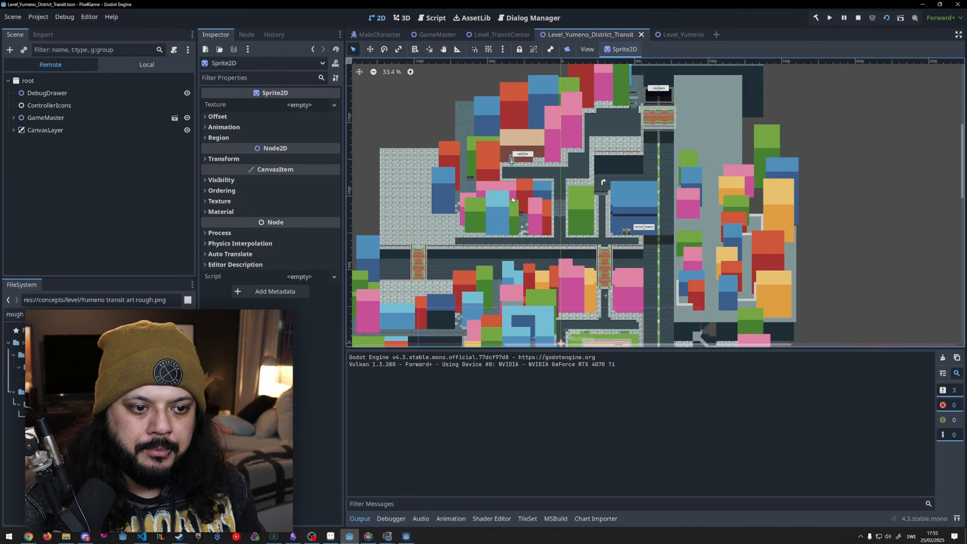
middle_click_drag(511, 195, 525, 165)
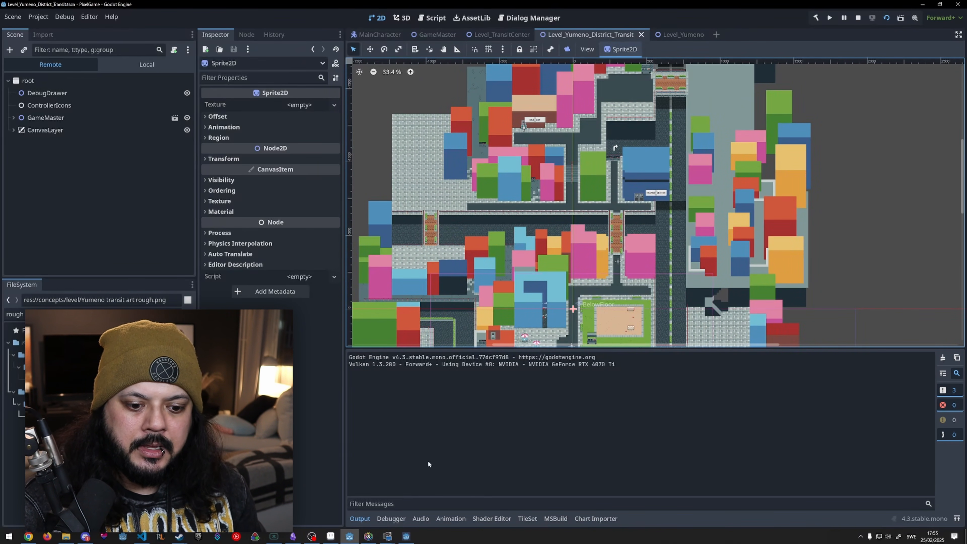
- Return to the running game and walk the character east along the street and south into the park's sand pitch
key("F5")
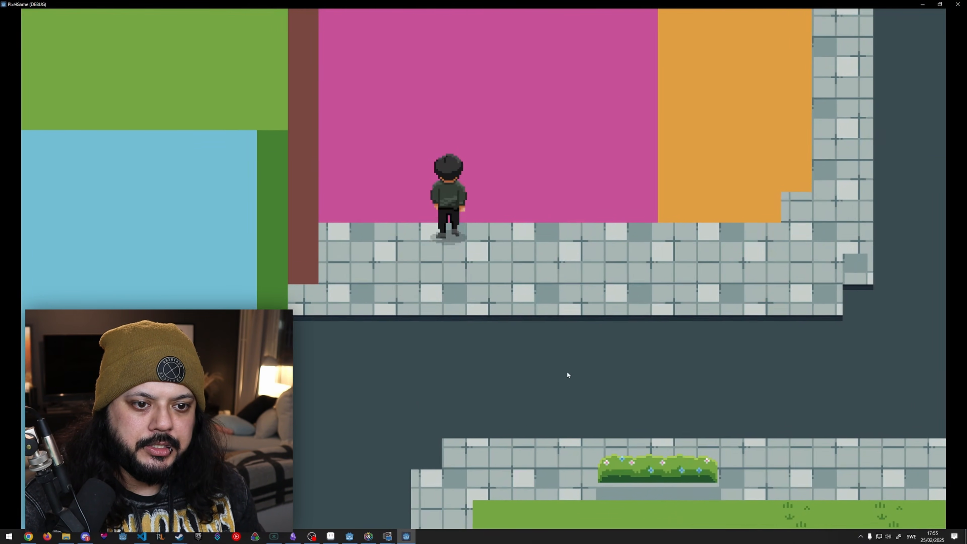
key("a")
key("d")
key("s")
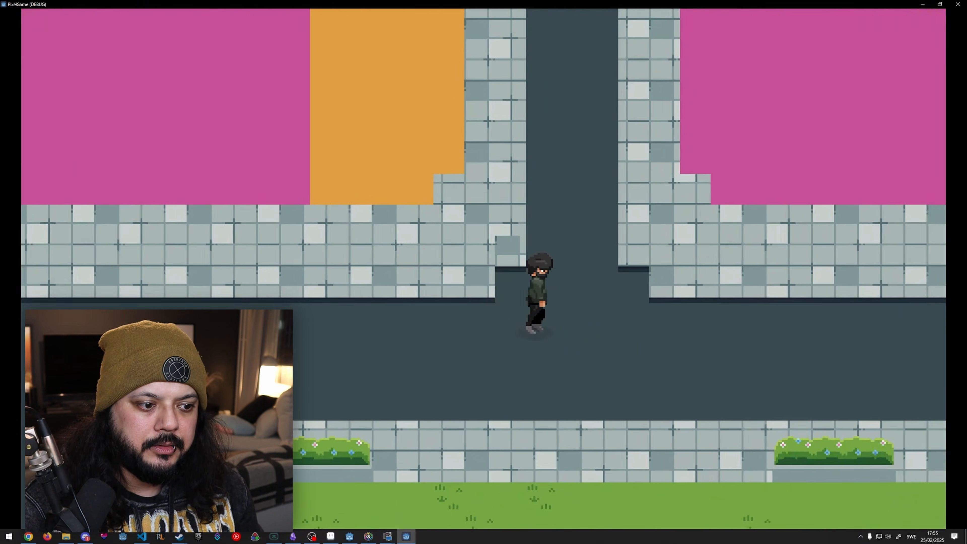
key("a")
key("s")
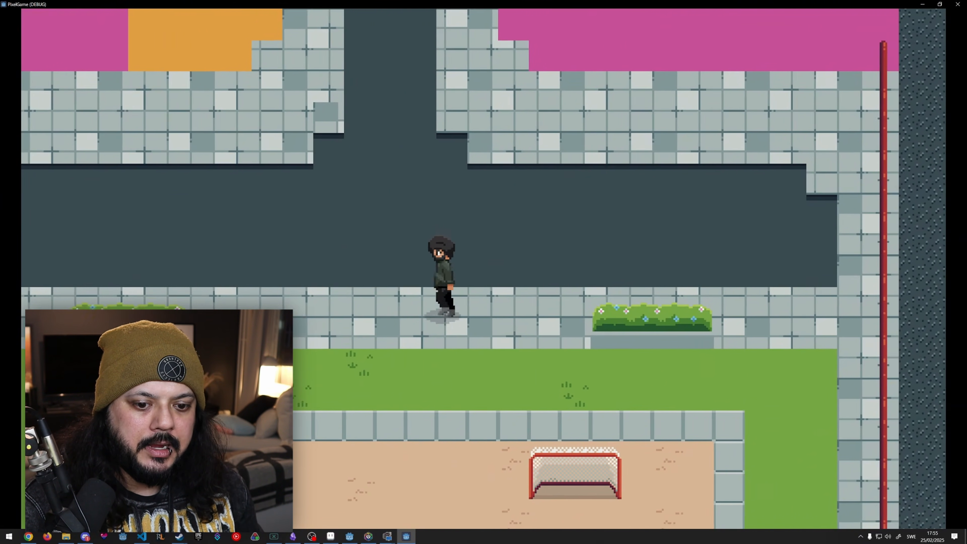
key("s")
key("w")
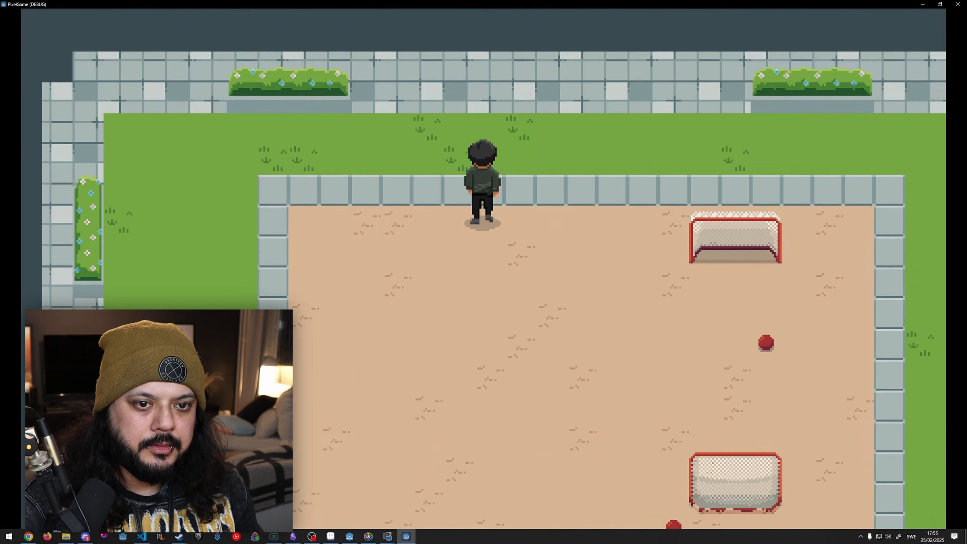
- Walk the character out of the park, down the road past the food cart, and back to the junction above the park
key("w")
key("a")
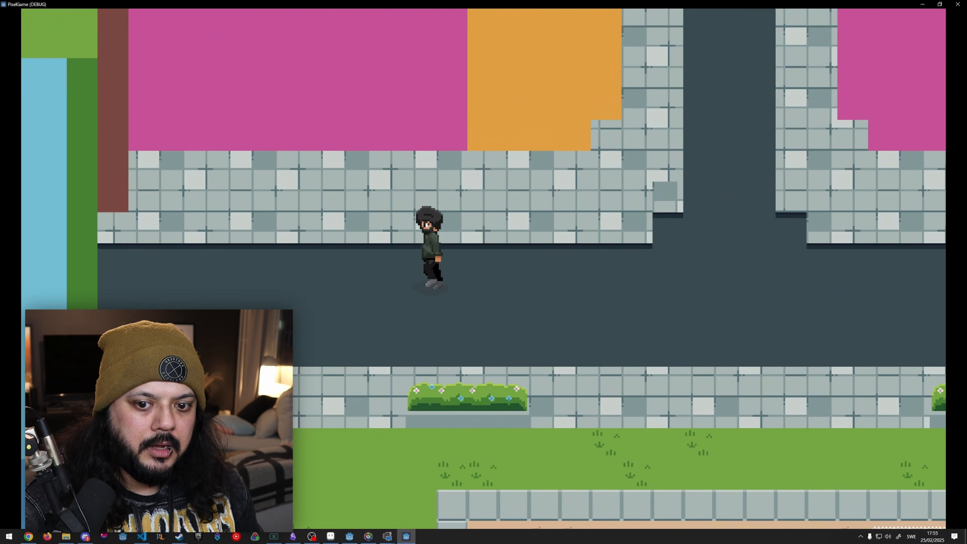
key("s")
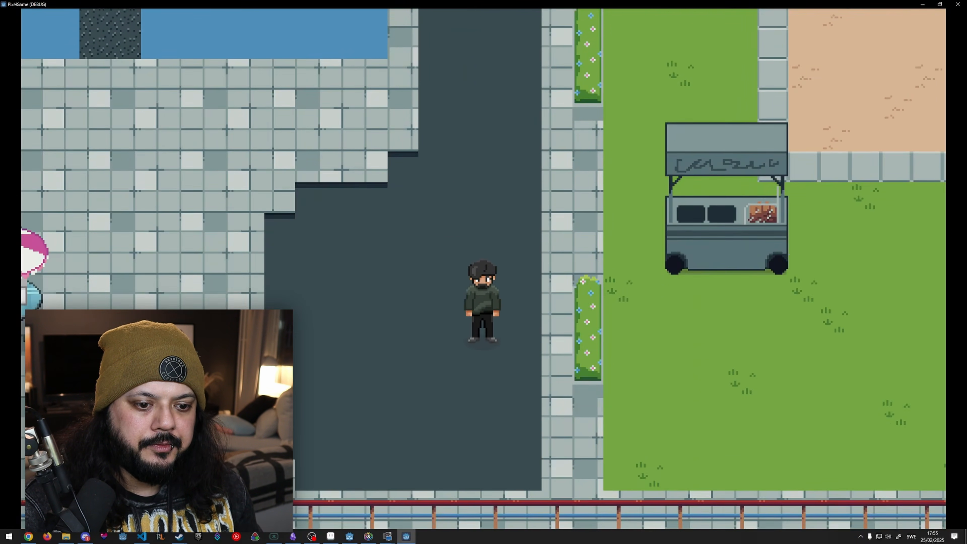
key("w")
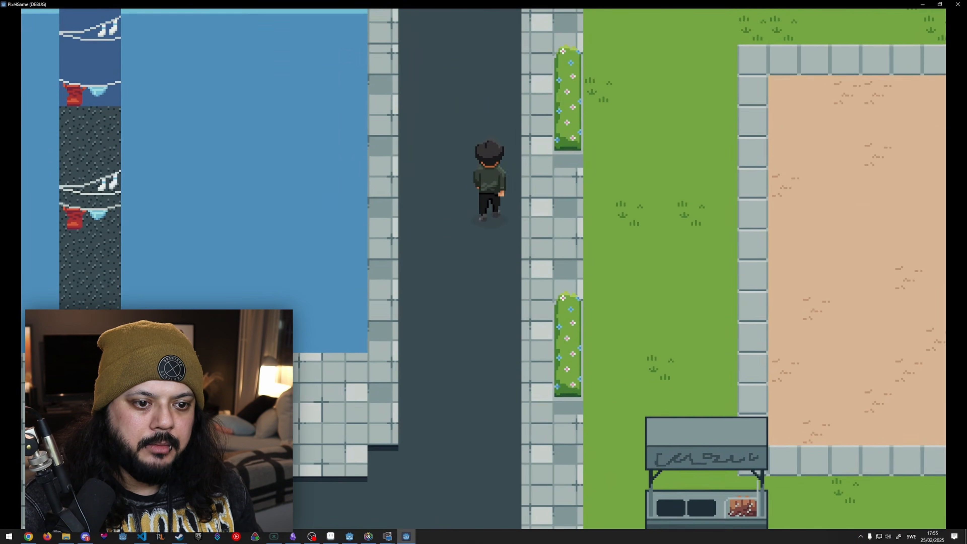
key("d")
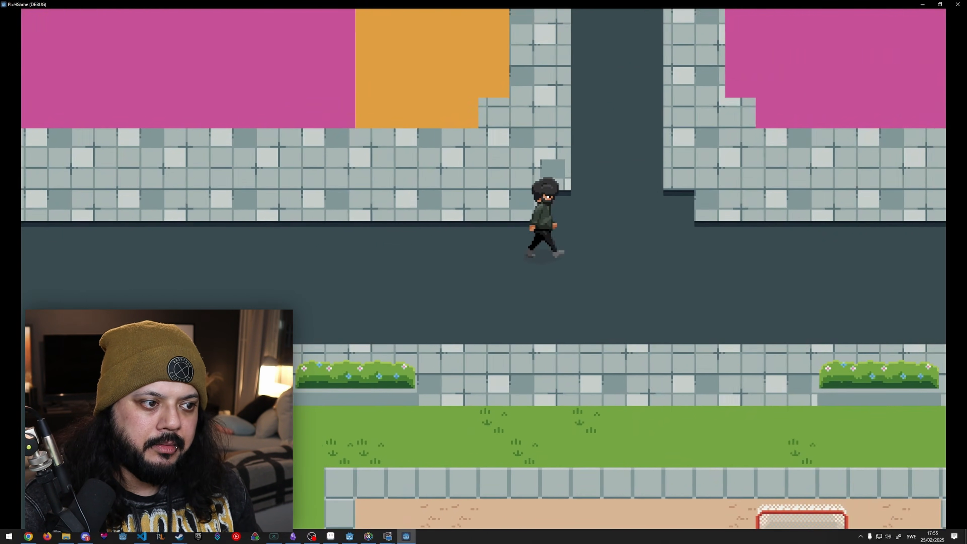
- Walk the character north over the brick bridge and up the road beside the transit center towards the street stalls
key("w")
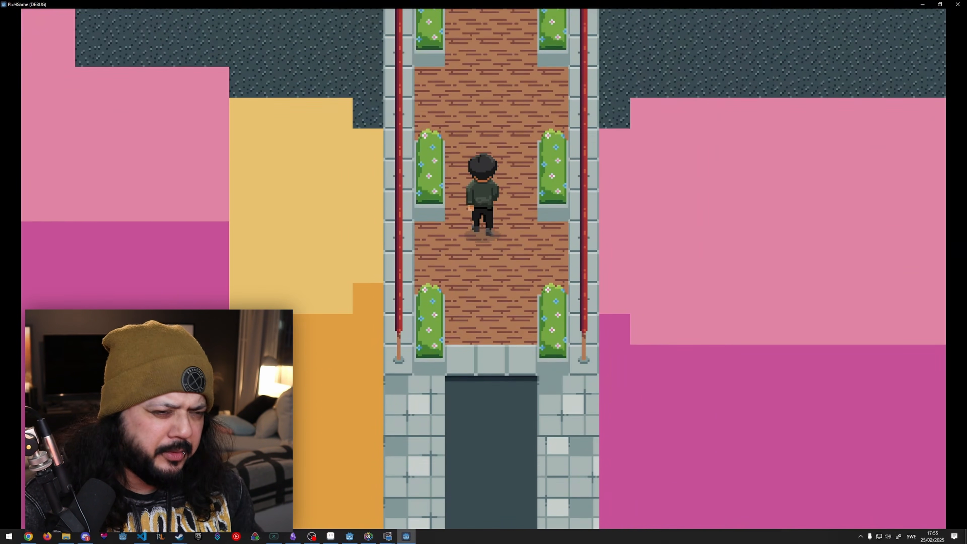
key("w")
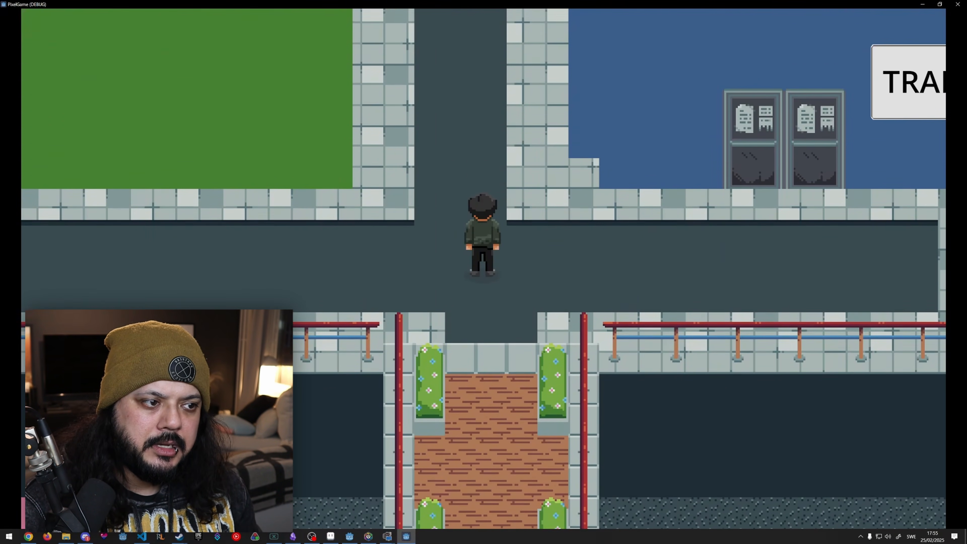
key("w")
key("a")
key("d")
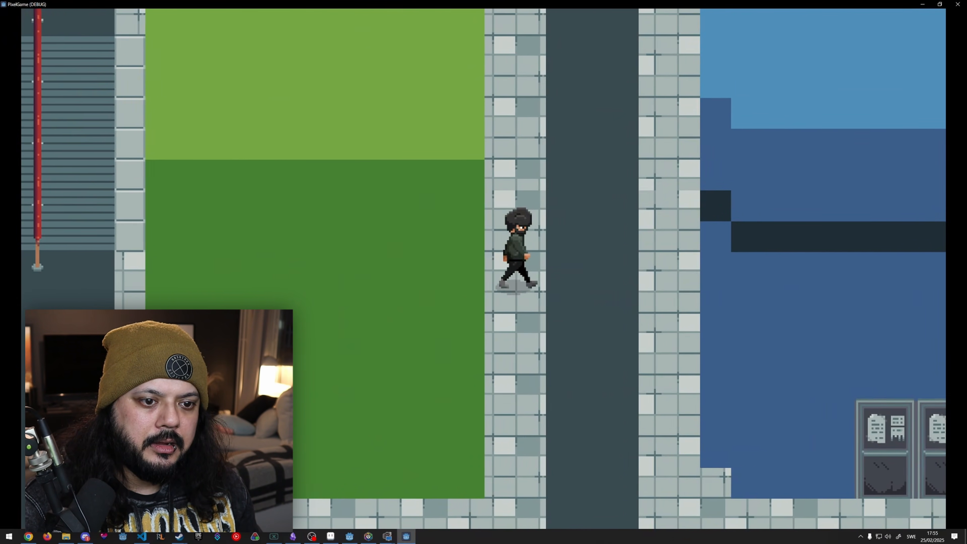
key("w")
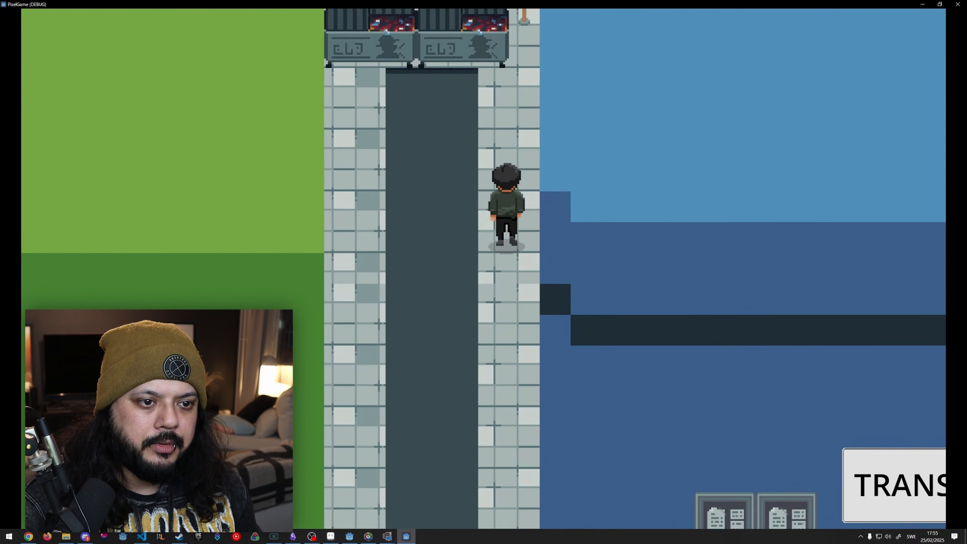
- Walk the character back to the bridge, west around the green building and up the stairs to the karaoke entrance
key("s")
key("a")
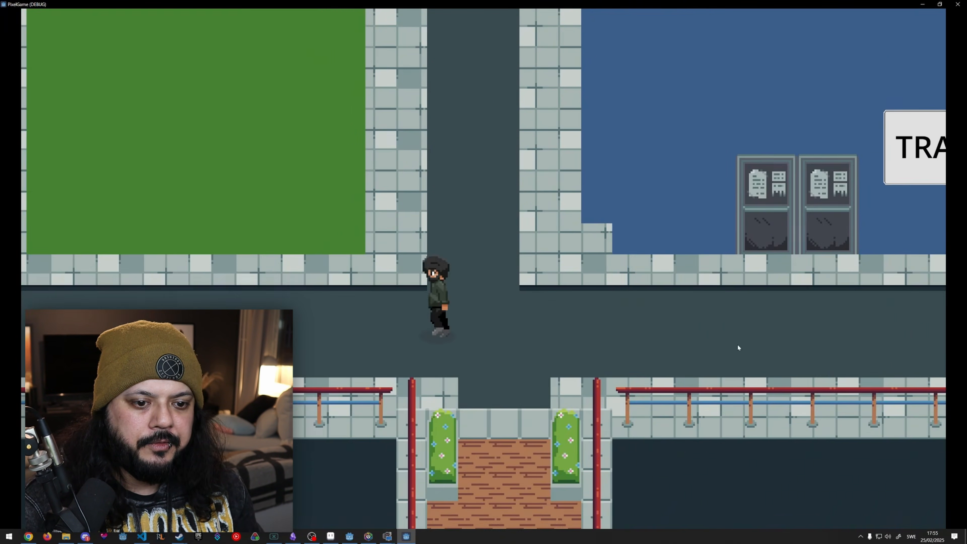
key("w")
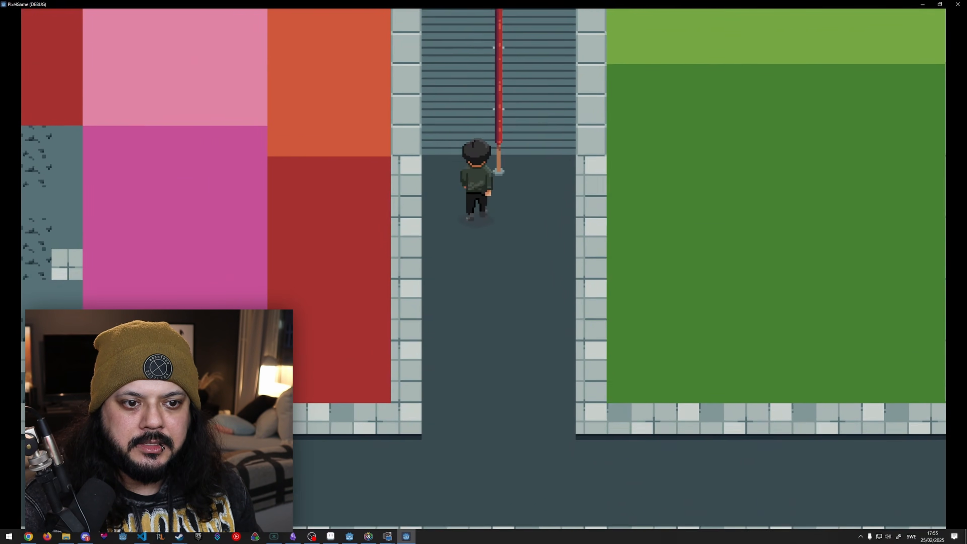
key("a")
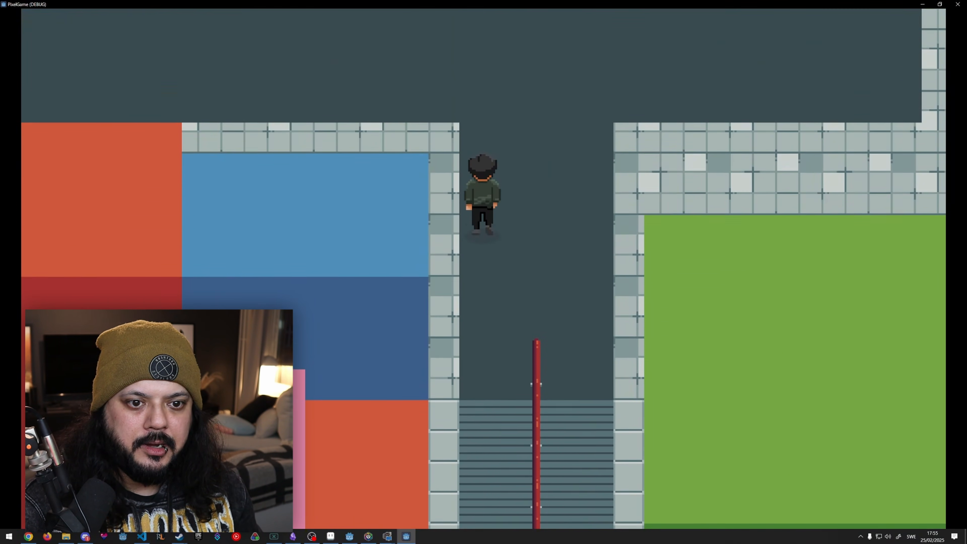
key("a")
key("s")
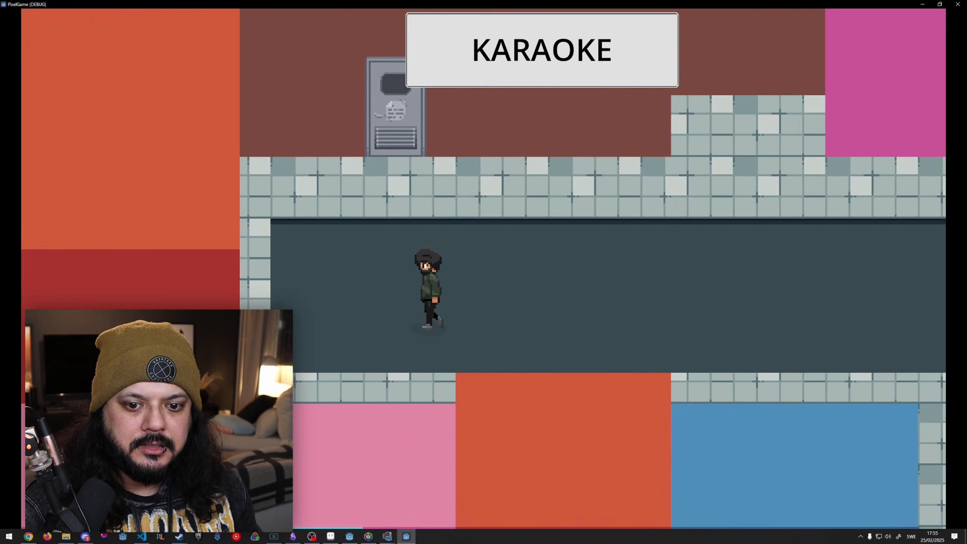
- Walk the character east from the karaoke building and north along the road, and close the running game
key("d")
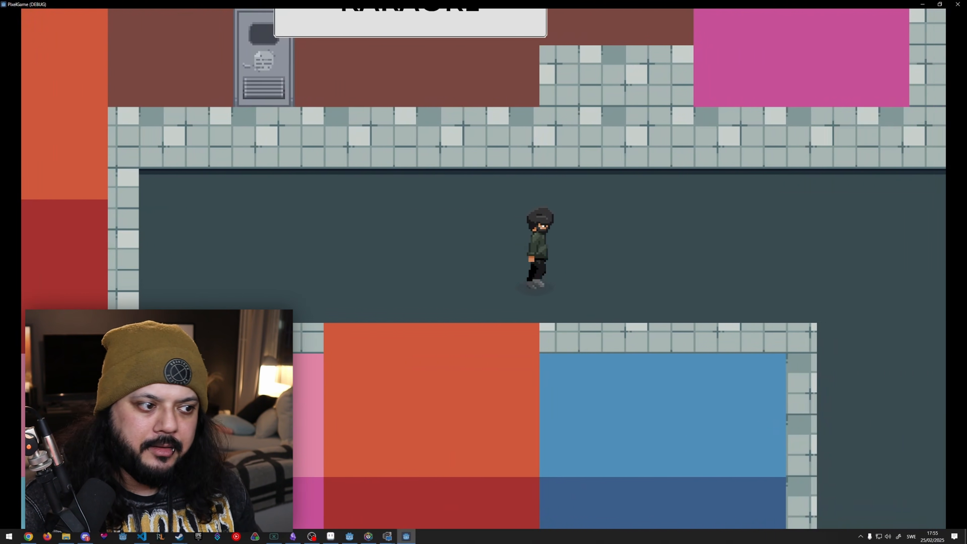
key("w")
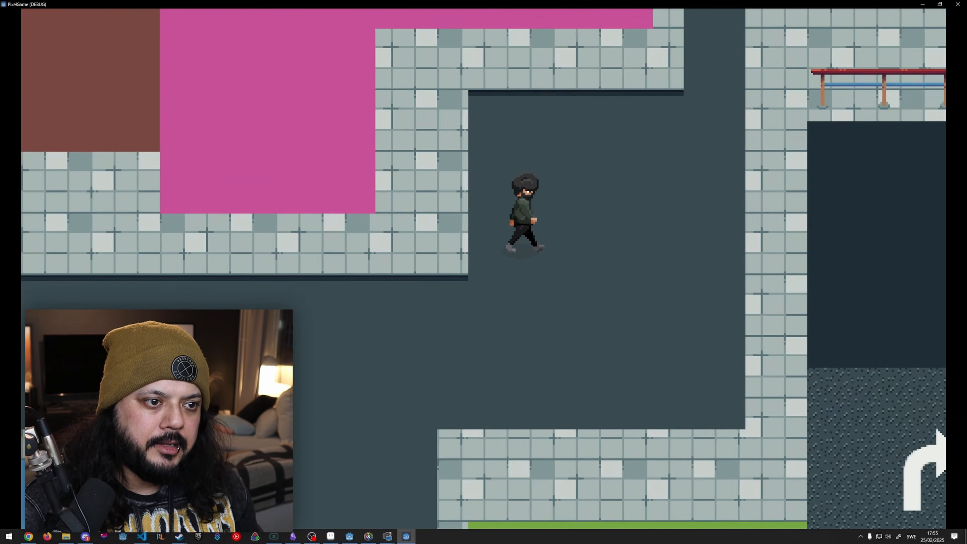
key("w")
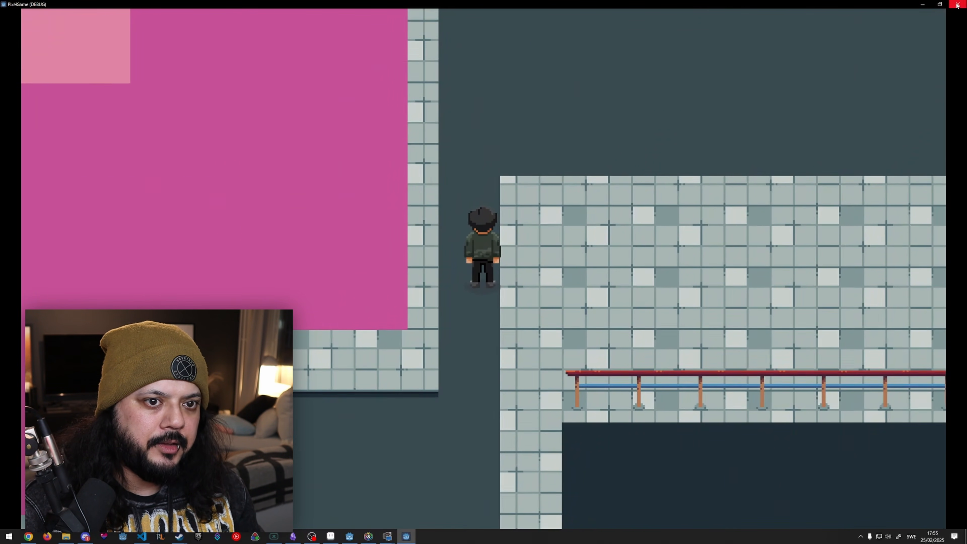
left_click(957, 4)
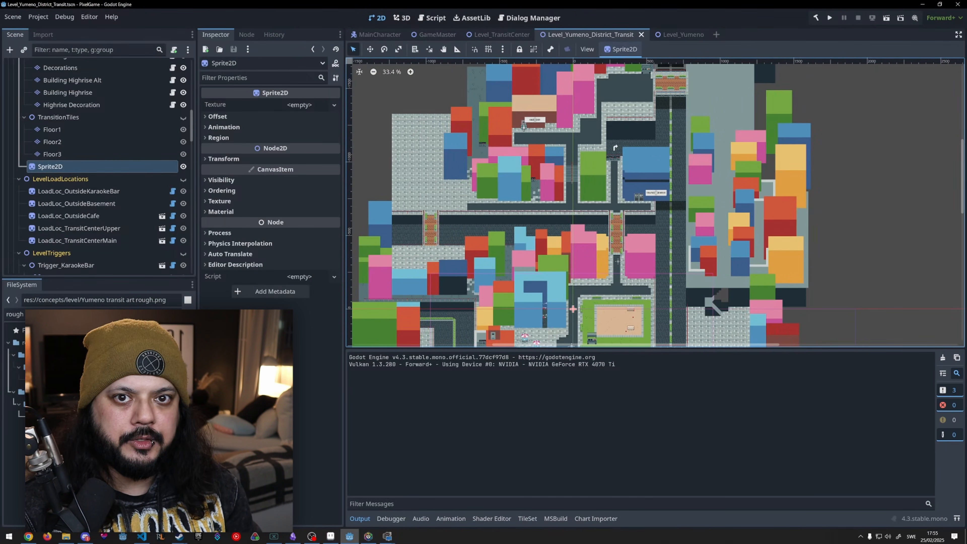
- Collapse the output log and examine the transit district map from its southern street up to its northern edge
middle_click_drag(714, 281, 724, 256)
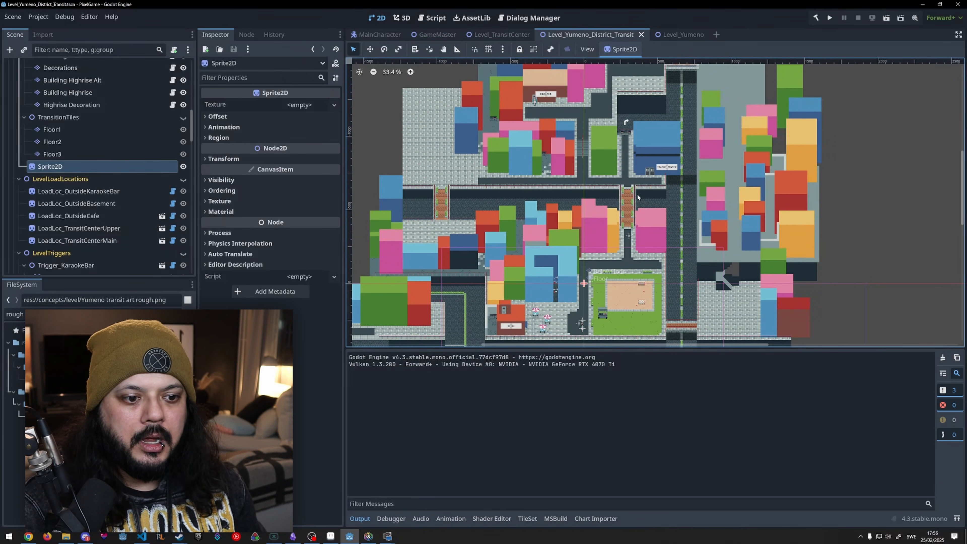
mouse_move(604, 287)
middle_mouse_down()
mouse_move(536, 293)
mouse_move(596, 291)
middle_mouse_up()
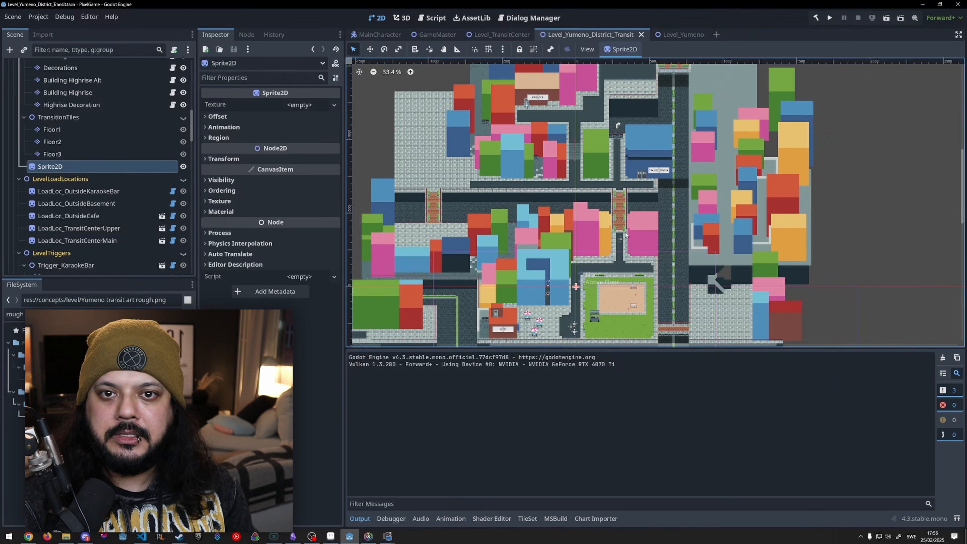
middle_click_drag(583, 278, 606, 236)
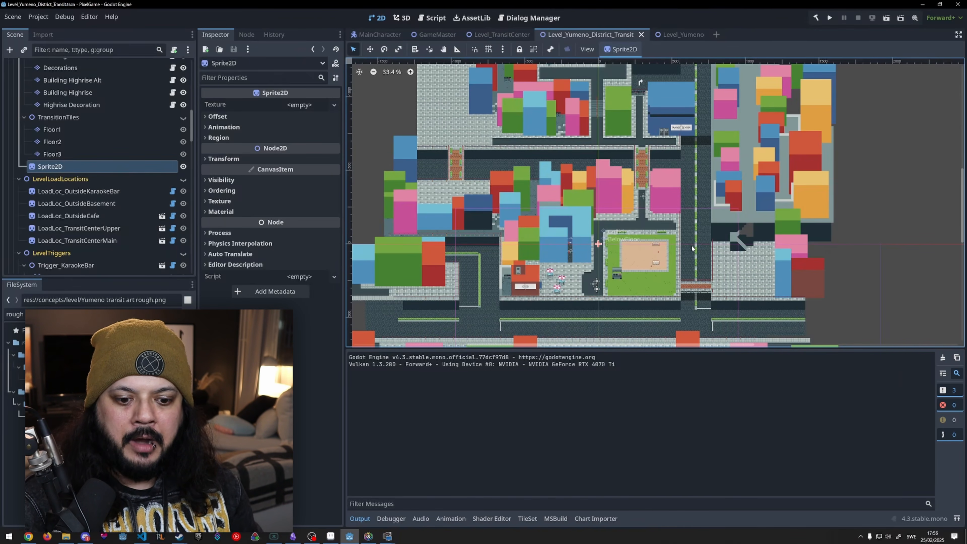
left_click(360, 518)
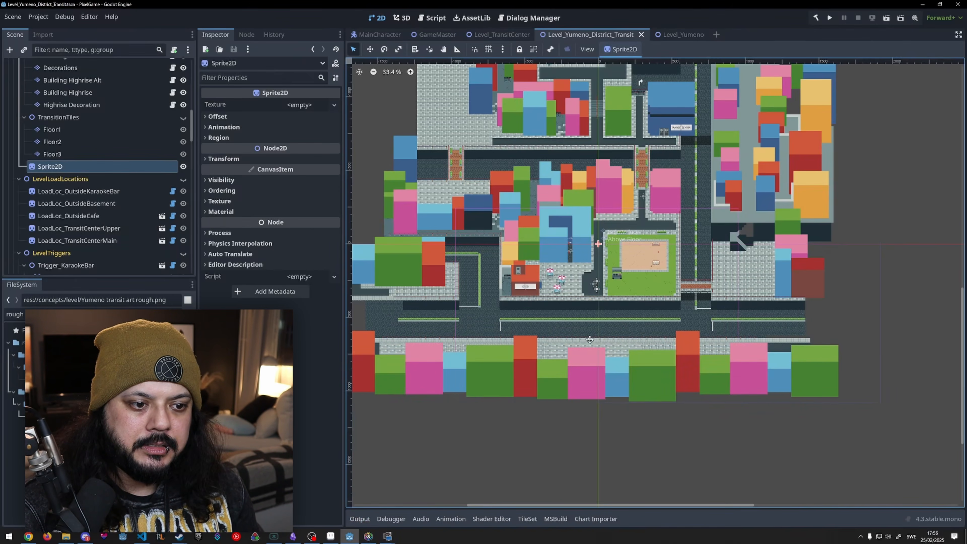
middle_click_drag(622, 252, 600, 401)
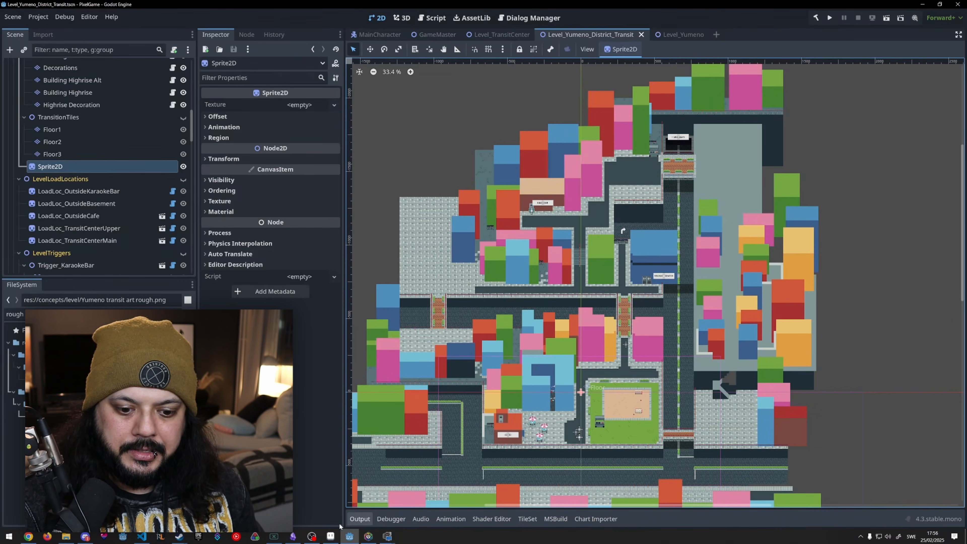
- Switch to Aseprite and hide the background map in the Screen Template file, leaving only the building and prop sprites
left_click(330, 536)
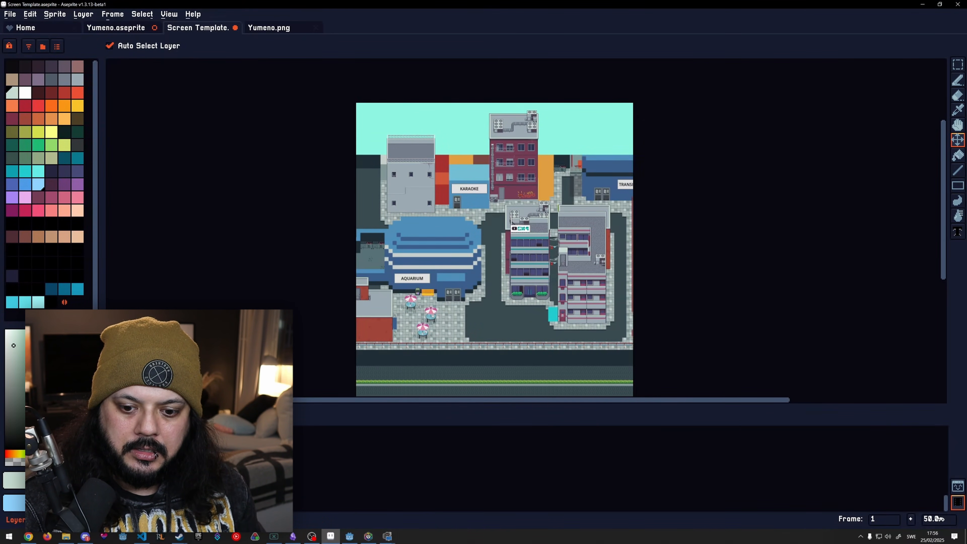
left_click(113, 469)
middle_click_drag(488, 324, 512, 318)
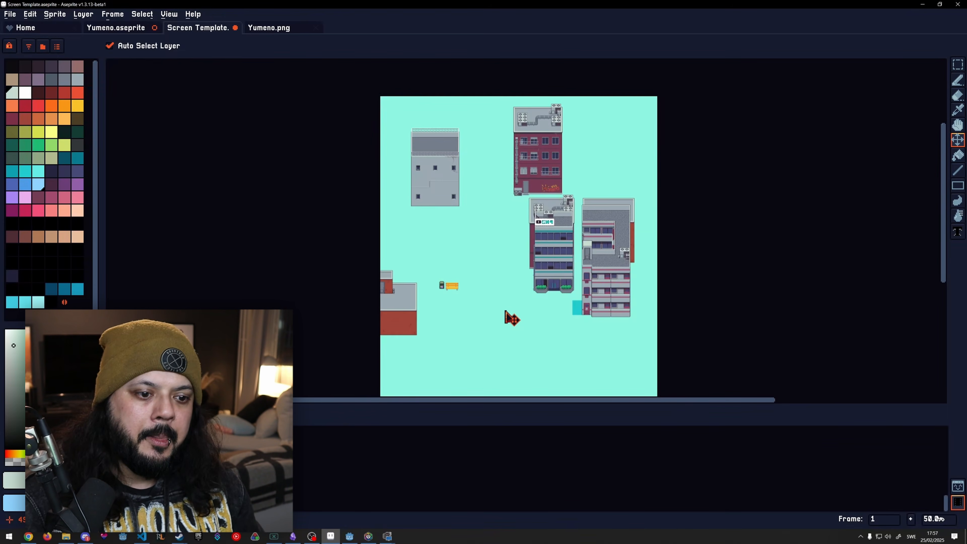
- Examine the brick wall details, street props, grey building and maroon apartment building sprites up close
scroll(457, 309, "up", 6)
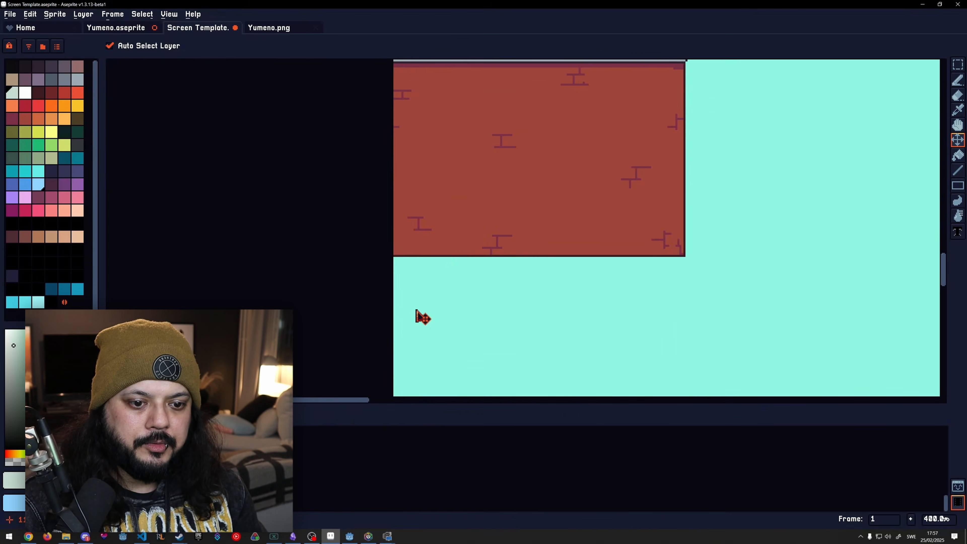
scroll(423, 317, "down", 3)
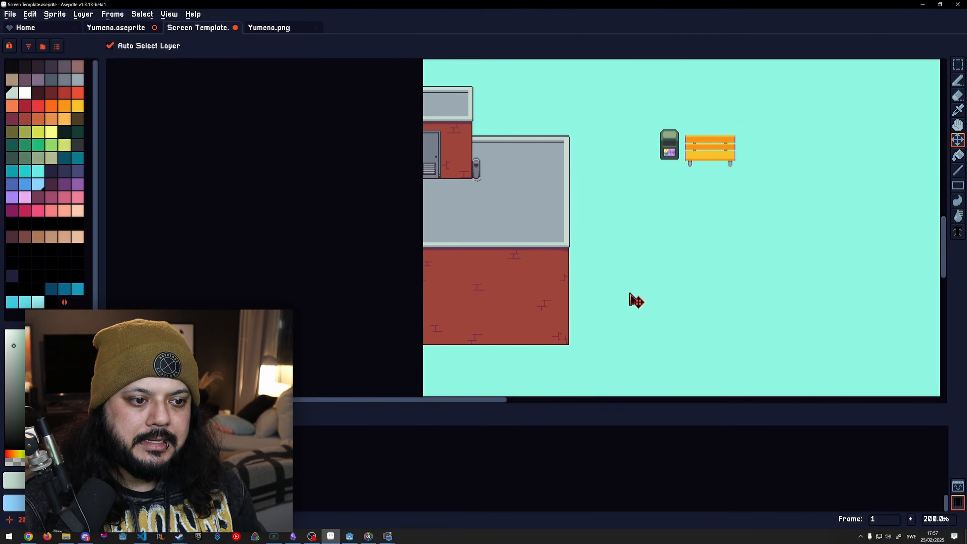
middle_click_drag(799, 267, 449, 341)
middle_click_drag(711, 310, 492, 353)
middle_click_drag(618, 271, 581, 367)
middle_click_drag(572, 212, 430, 301)
middle_click_drag(366, 206, 477, 274)
middle_click_drag(460, 166, 542, 283)
middle_click_drag(488, 222, 787, 273)
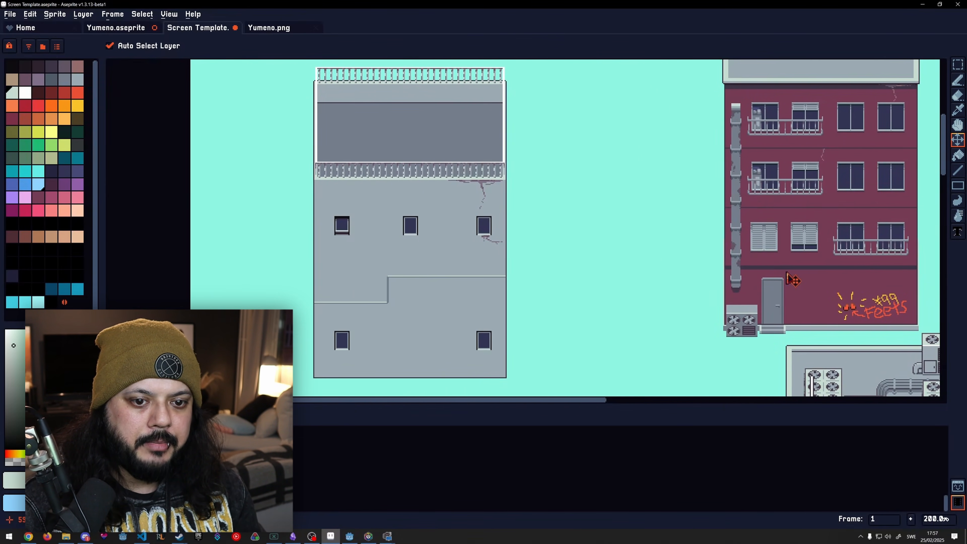
middle_click_drag(674, 218, 486, 265)
middle_click_drag(609, 264, 558, 253)
- Widen the maroon apartment building by copying its right half sideways to add two more window columns
scroll(516, 271, "down", 1)
key("m")
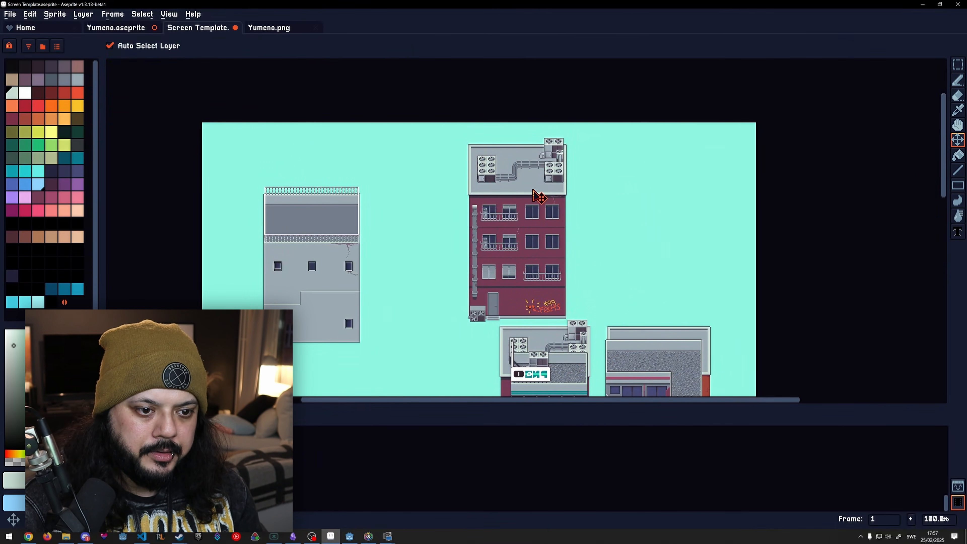
left_click_drag(591, 131, 523, 318)
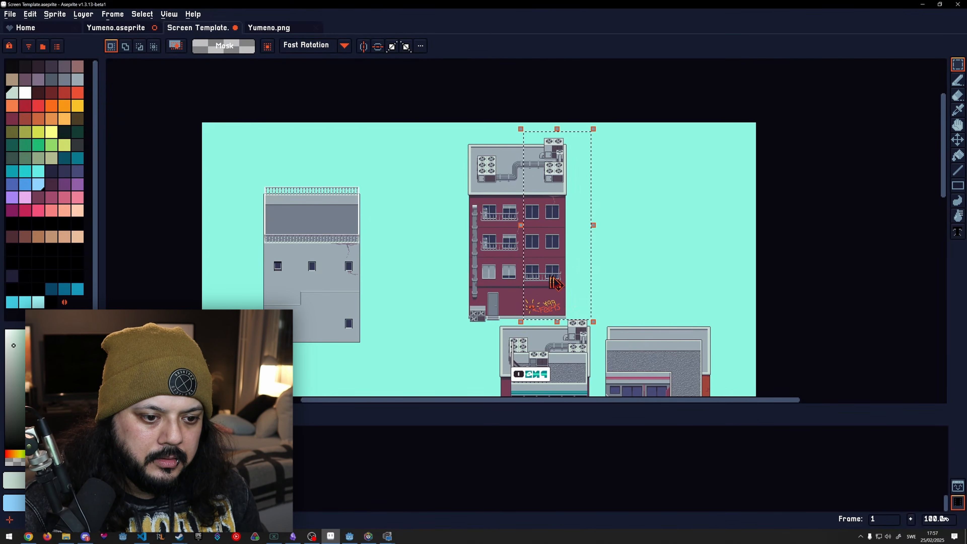
left_click_drag(559, 285, 596, 285, "ctrl")
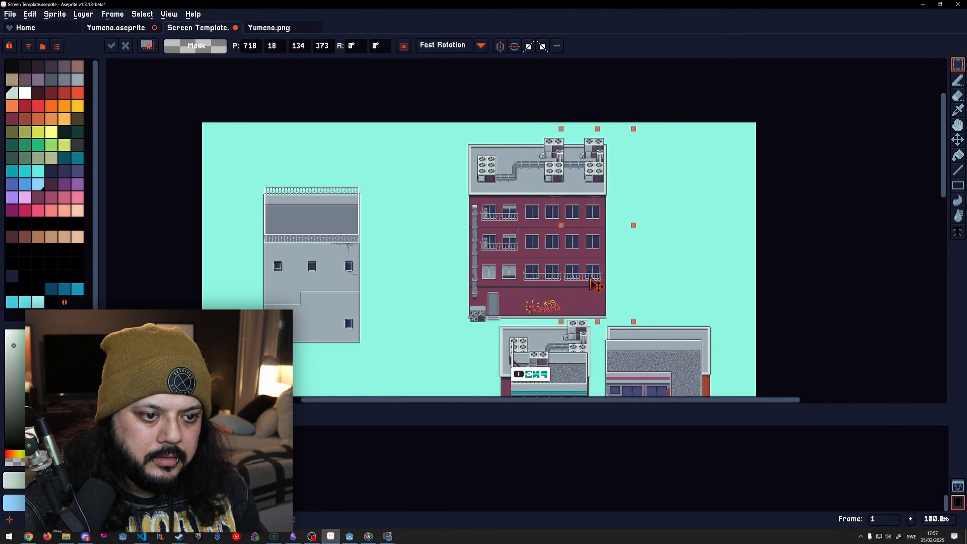
- Make the maroon apartment building two floors taller by copying its roof and upper floors upward, and clear the selection
left_click(673, 270)
left_click_drag(454, 134, 599, 188)
key("ctrl+d")
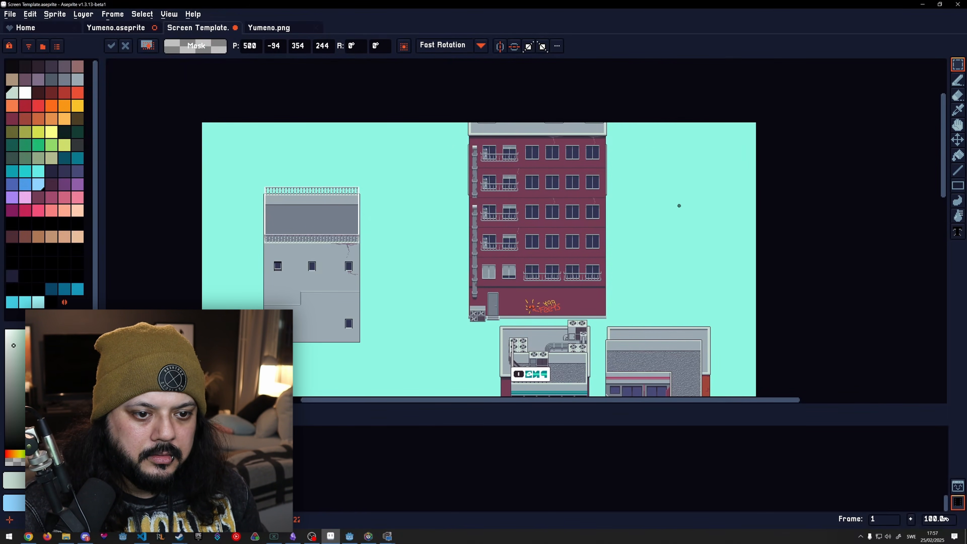
scroll(454, 202, "up", 3)
scroll(541, 216, "down", 4)
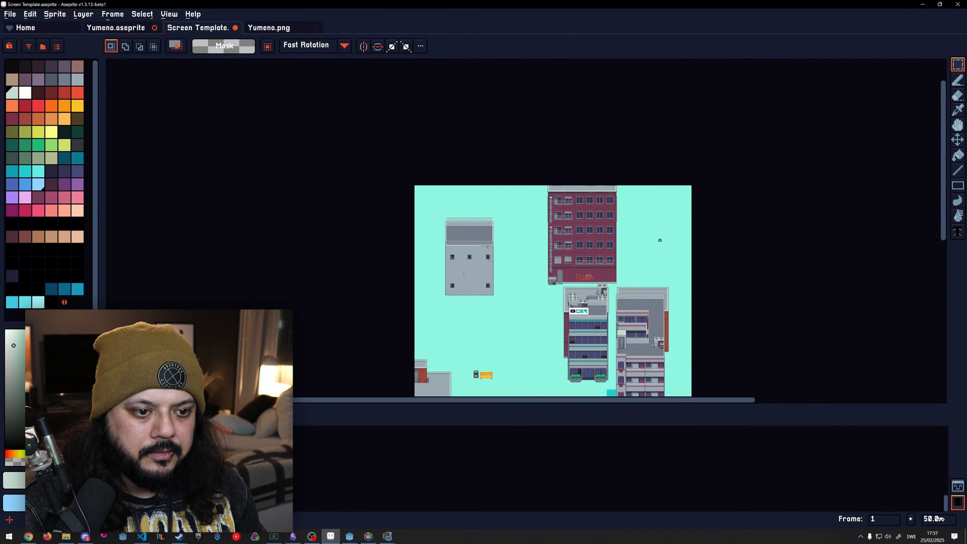
- Copy the two shuttered windows from the lower floor over plain windows on the upper floors of the maroon apartment building
middle_click_drag(580, 231, 574, 204)
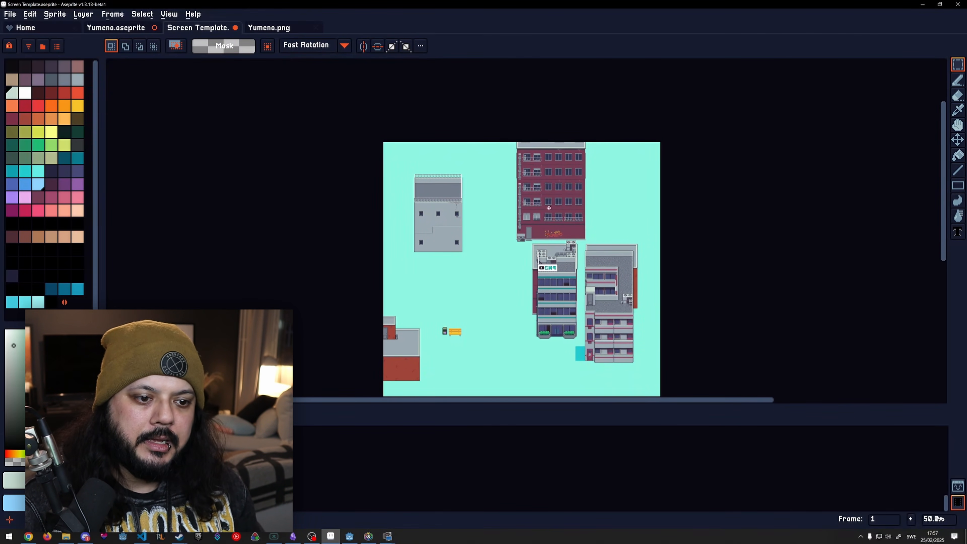
scroll(549, 207, "up", 4)
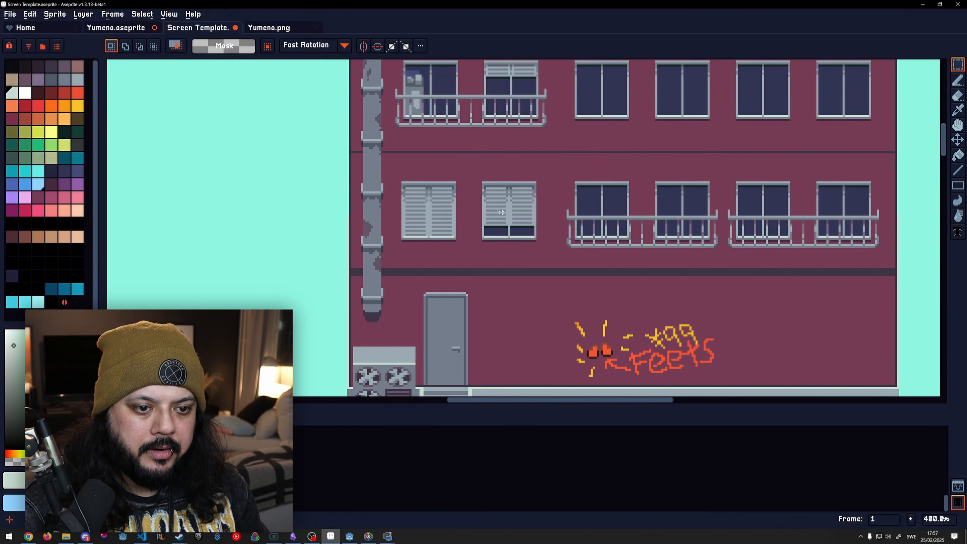
scroll(491, 202, "up", 1)
left_click_drag(481, 176, 552, 252)
middle_click_drag(643, 214, 512, 271)
left_click_drag(403, 270, 619, 119, "ctrl")
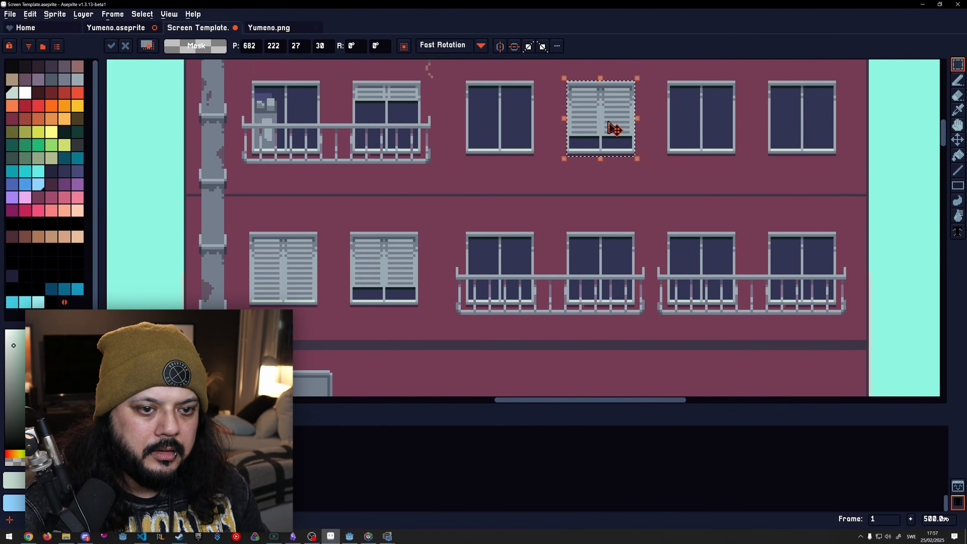
left_click_drag(309, 232, 487, 184)
left_click(335, 240)
left_click(604, 212)
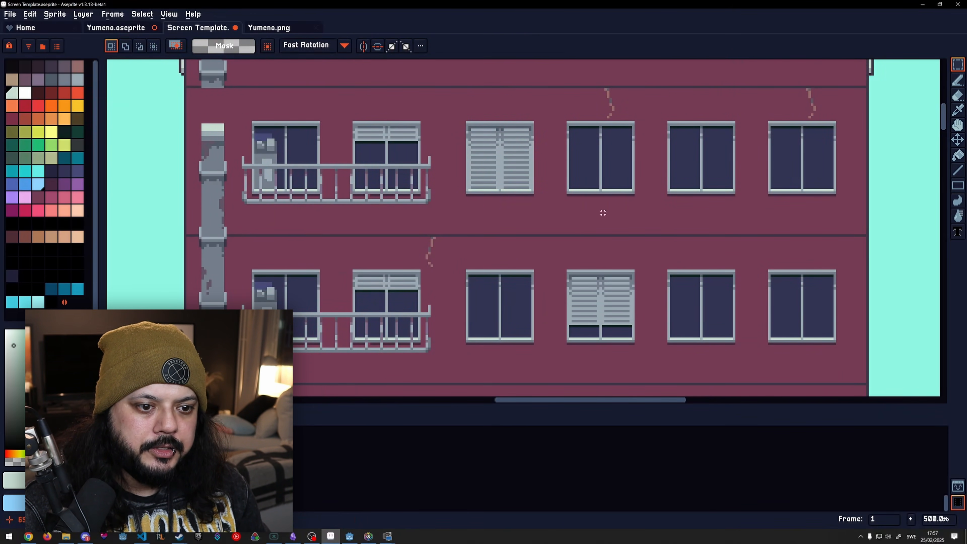
- Undo the window copies and the widening and heightening of the maroon apartment building
scroll(613, 218, "down", 4)
middle_click_drag(646, 274, 558, 85)
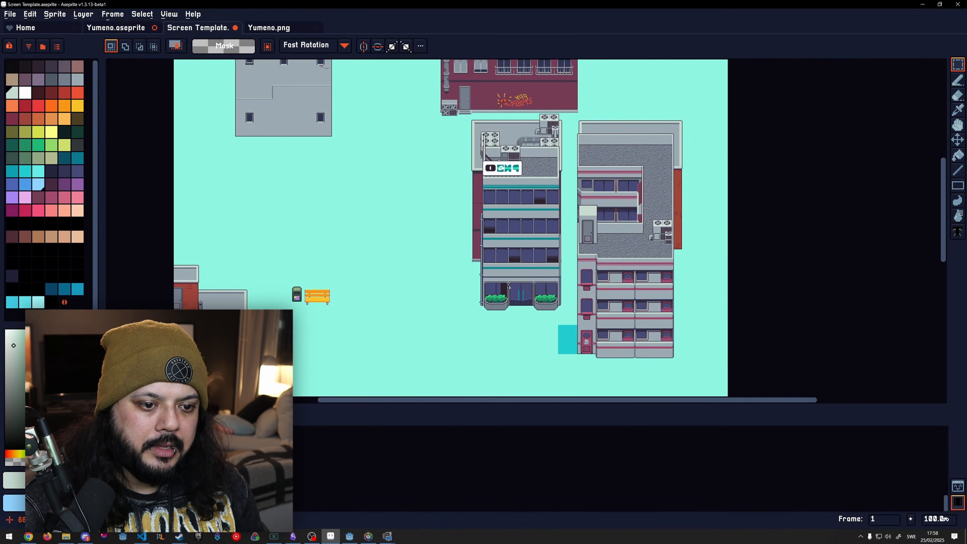
key("ctrl+z")
key("ctrl+z")
key("ctrl+z")
key("ctrl+z")
key("ctrl+z")
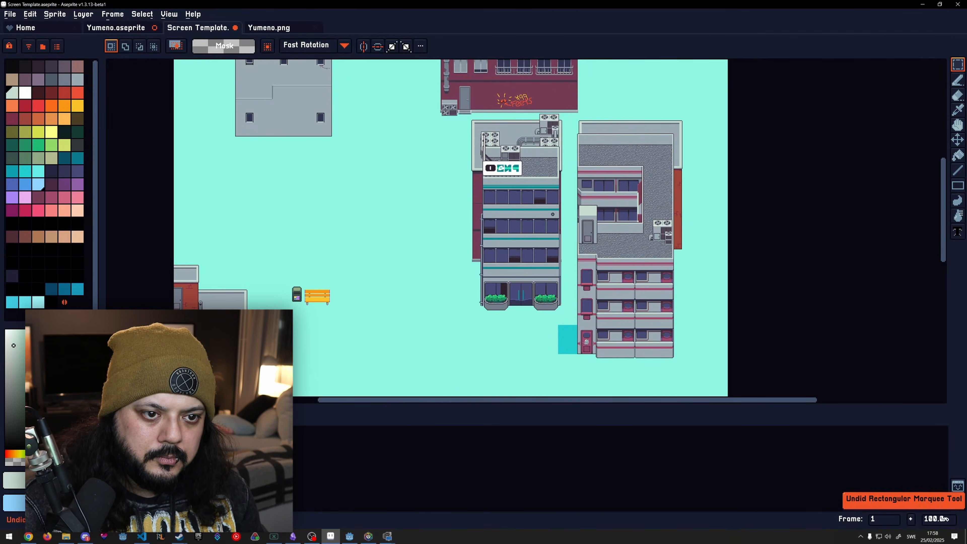
key("ctrl+z")
key("ctrl+z")
- Examine the facades and roofs of the teal-striped office building and the pink-striped apartment block, and the overall template layout
middle_click_drag(555, 153, 551, 190)
scroll(529, 279, "up", 1)
middle_click_drag(540, 291, 538, 217)
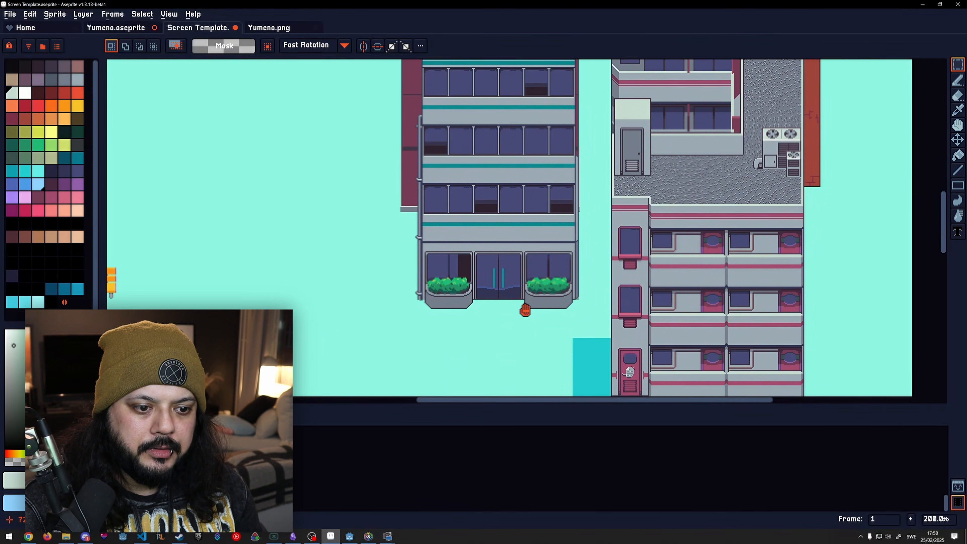
middle_click_drag(522, 308, 461, 262)
middle_click_drag(577, 255, 561, 251)
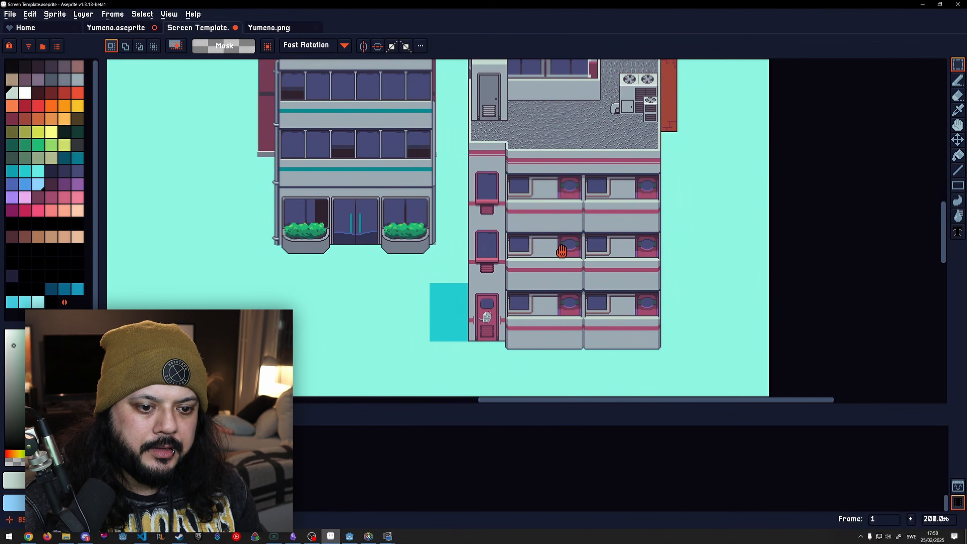
middle_click_drag(592, 205, 545, 297)
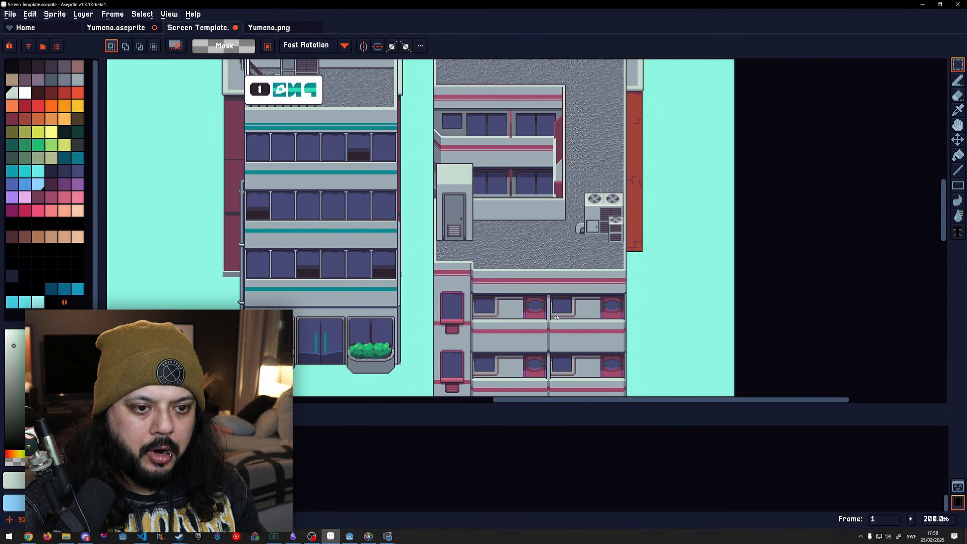
scroll(346, 308, "down", 1)
middle_click_drag(345, 309, 656, 319)
middle_click_drag(531, 208, 568, 321)
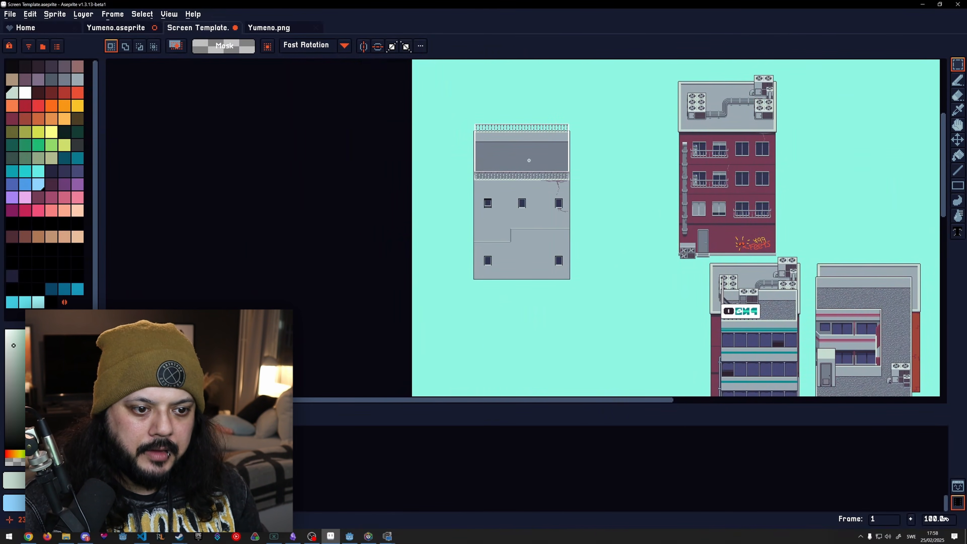
middle_click_drag(588, 215, 525, 173)
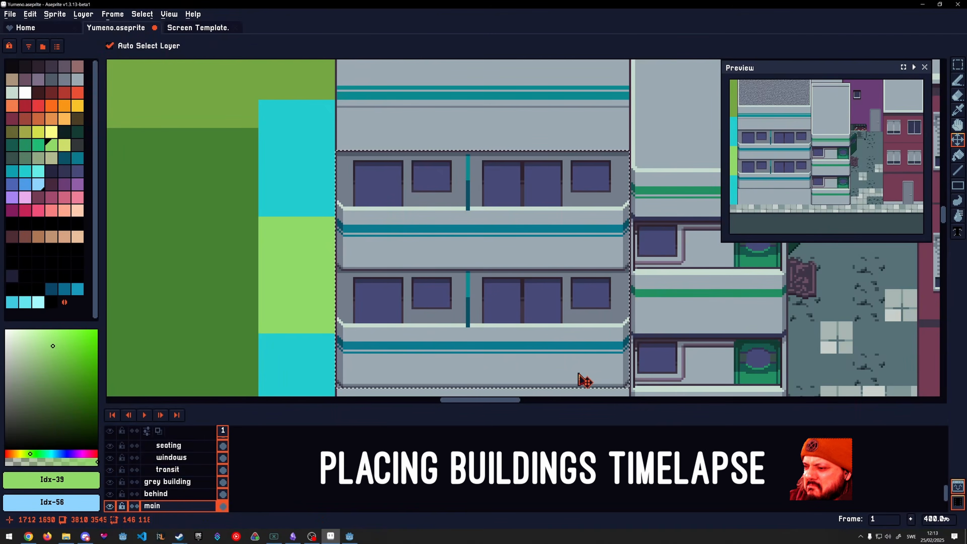
- Nudge the selected balcony floors on the teal-striped building and align the 121 × 102 grey roof with the green block at 2452, 420
left_click_drag(583, 382, 543, 357)
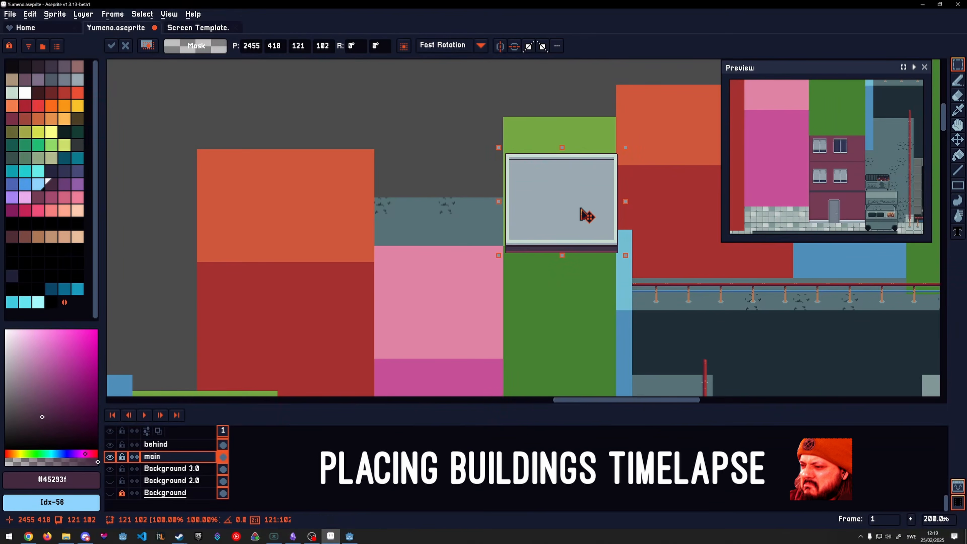
left_click_drag(580, 208, 580, 211)
middle_click_drag(834, 131, 829, 173)
left_click_drag(559, 220, 557, 220)
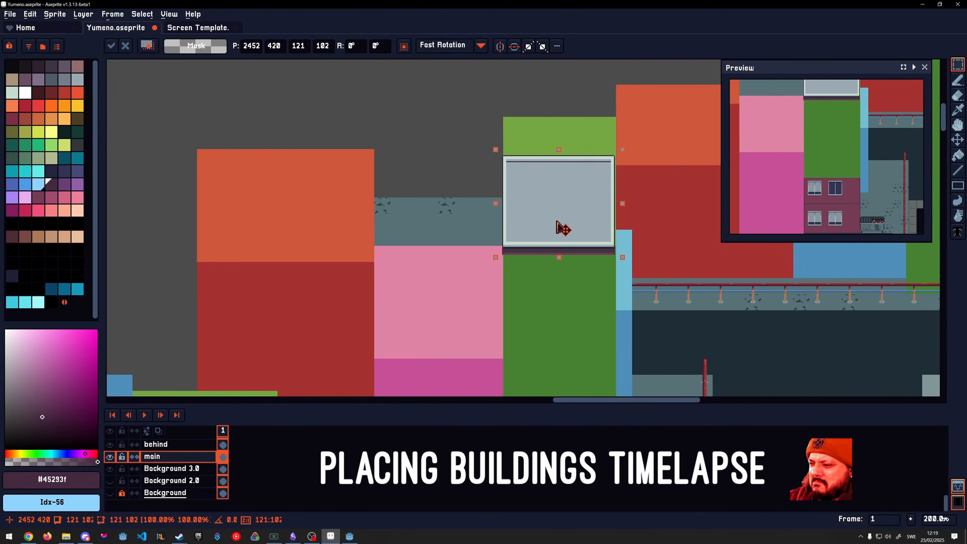
- Extend the grey roof to the green block's upper edge by moving its top portion up and stretching a thin strip to fill the gap
left_click_drag(492, 136, 621, 165)
left_click_drag(595, 155, 595, 114)
key("ctrl+d")
left_click_drag(499, 121, 630, 125)
left_click_drag(566, 130, 565, 166)
key("ctrl+d")
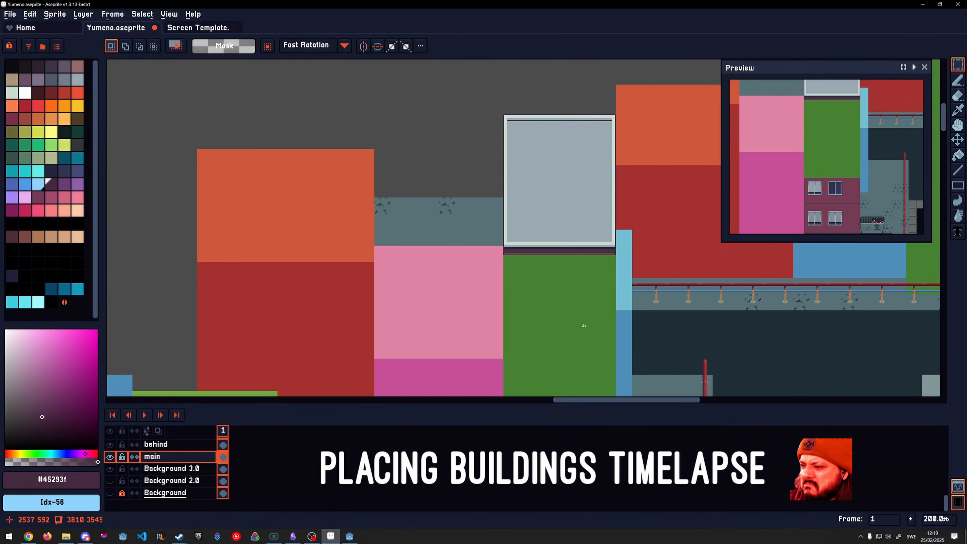
- Move a section of the maroon facade up the green block beneath the roof, and select the company building's entrance doors
middle_click_drag(582, 325, 582, 107)
scroll(555, 259, "up", 2)
left_click_drag(680, 325, 458, 209)
left_click_drag(491, 241, 544, 96)
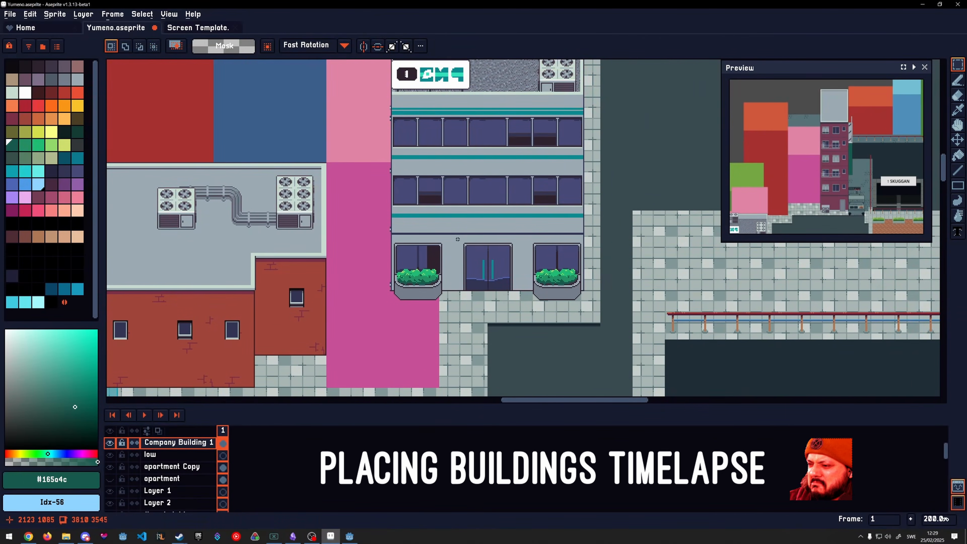
left_click_drag(458, 240, 530, 299)
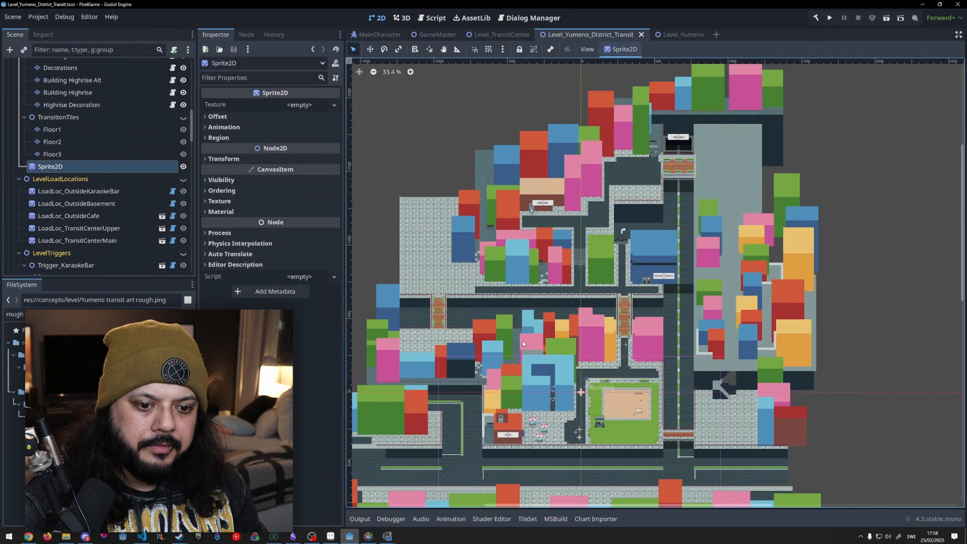
- Switch to Godot, select the level's Yumeno root node and turn on Show Screenshot Area to frame the whole district
middle_click_drag(522, 341, 547, 321)
middle_click_drag(566, 269, 556, 302)
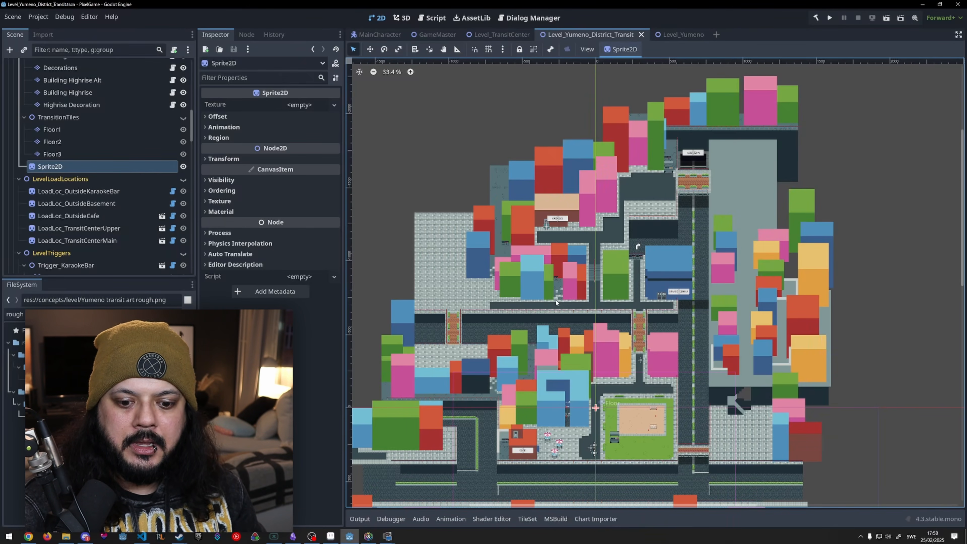
scroll(86, 141, "up", 6)
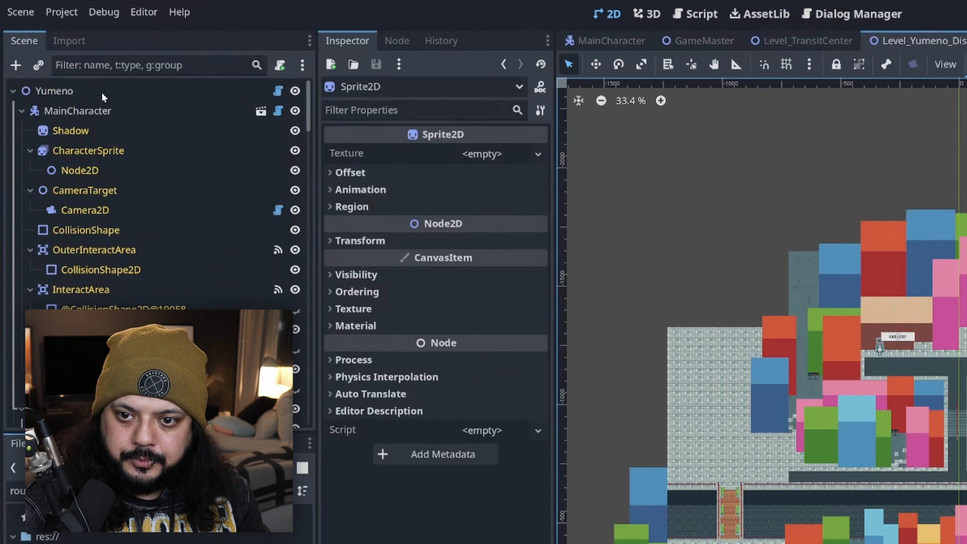
left_click(63, 66)
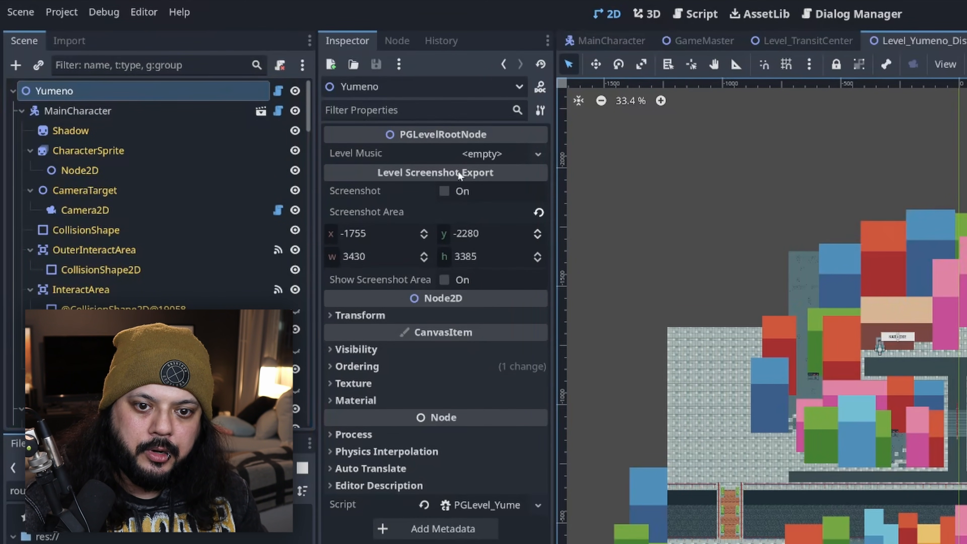
left_click(445, 279)
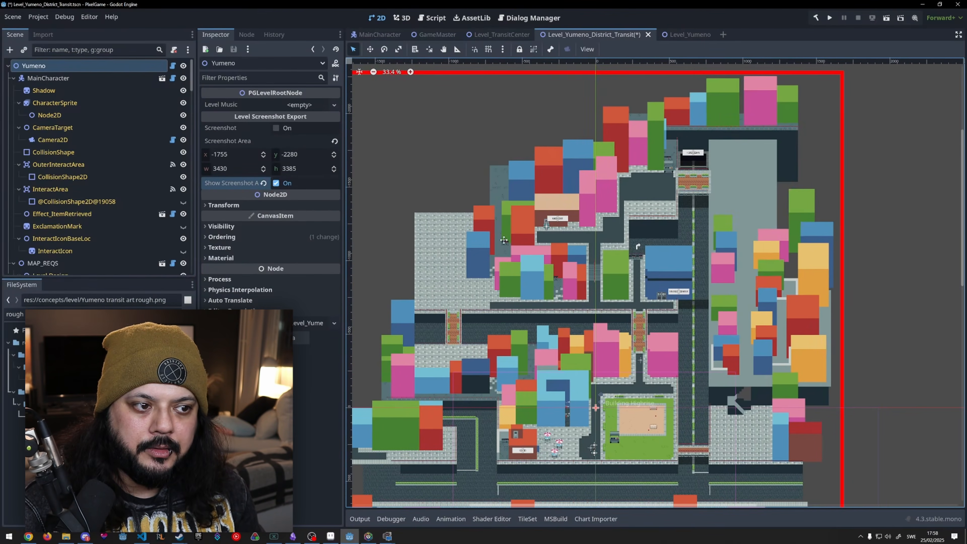
scroll(876, 348, "down", 2)
scroll(551, 260, "down", 4)
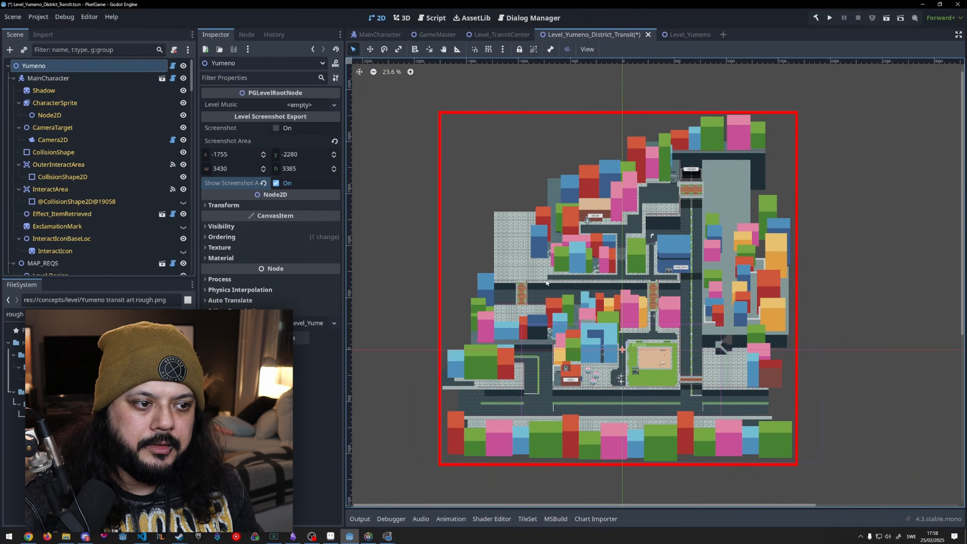
- Test the screenshot area's x and height values, and export the level screenshot with the area outline hidden
mouse_move(226, 155)
left_mouse_down()
mouse_move(274, 155)
mouse_move(222, 155)
mouse_move(236, 155)
left_mouse_up()
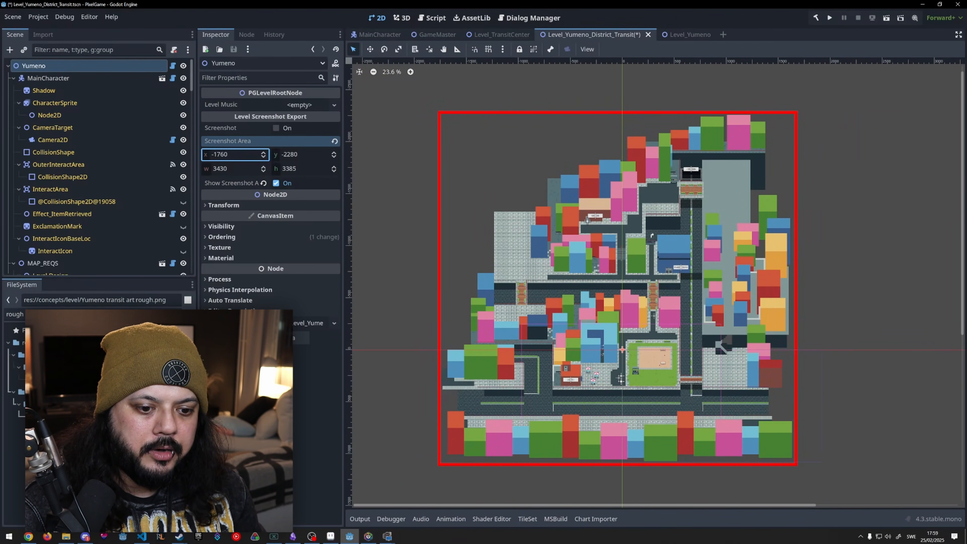
mouse_move(291, 169)
left_mouse_down()
mouse_move(244, 168)
mouse_move(291, 169)
left_mouse_up()
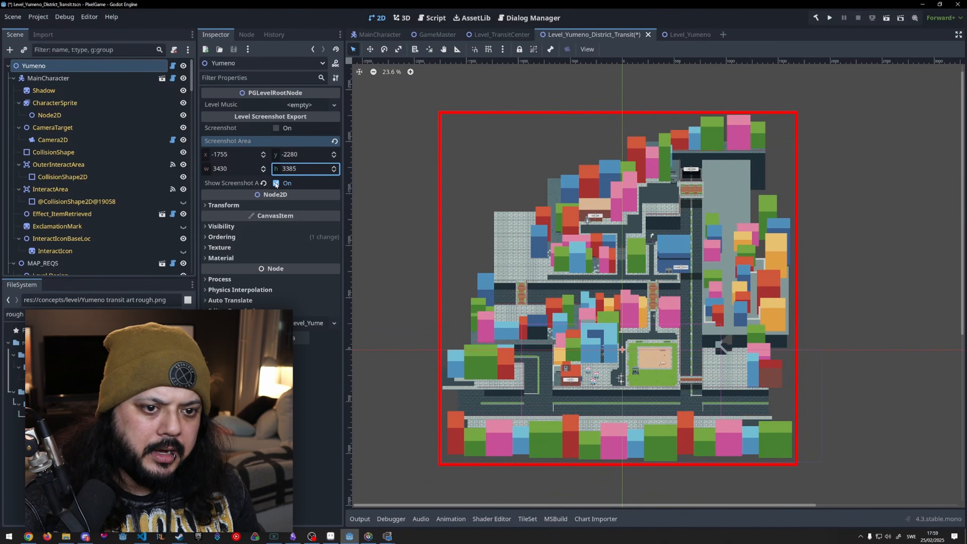
left_click(276, 183)
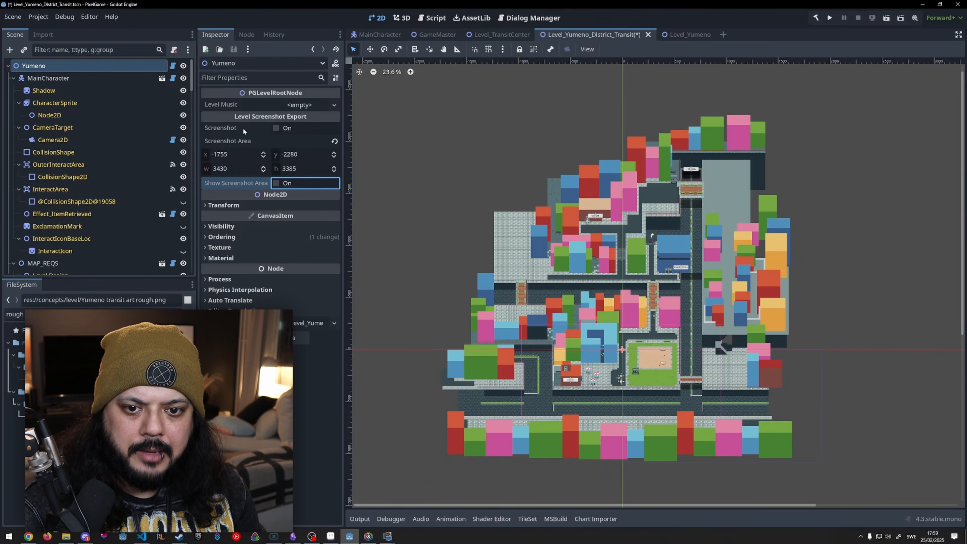
left_click(276, 128)
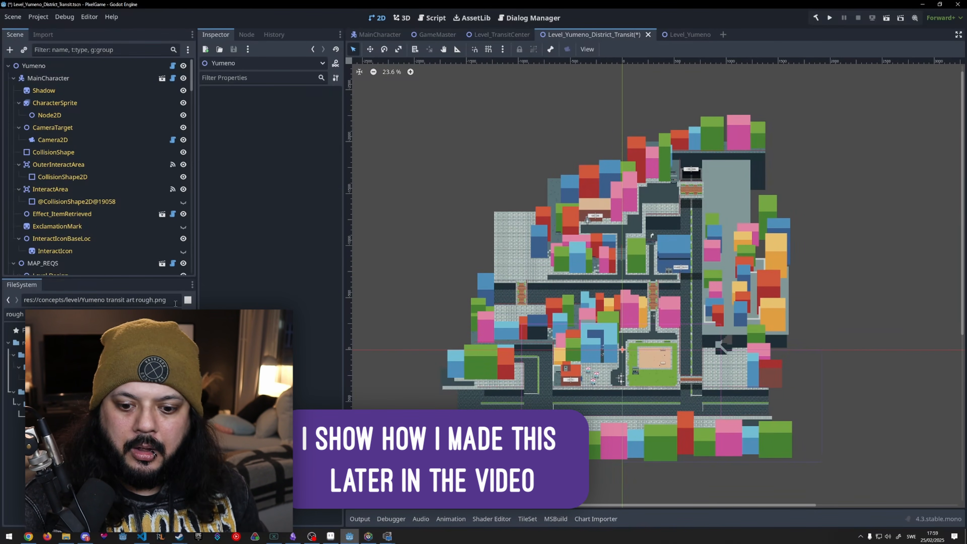
- Switch to Aseprite, bring up the Yumeno.png level image and add a new layer to it
left_click(331, 536)
left_click(274, 29)
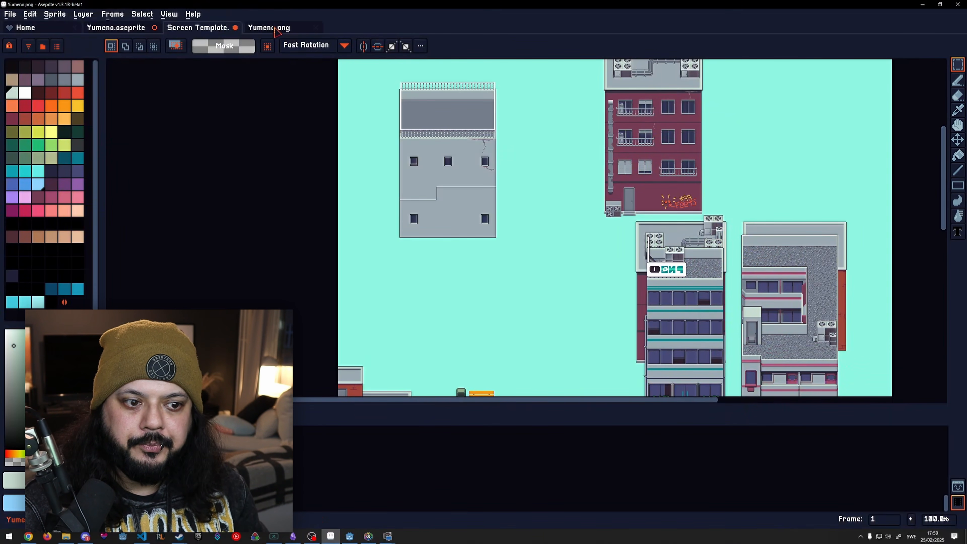
scroll(458, 187, "down", 2)
middle_click_drag(461, 189, 491, 208)
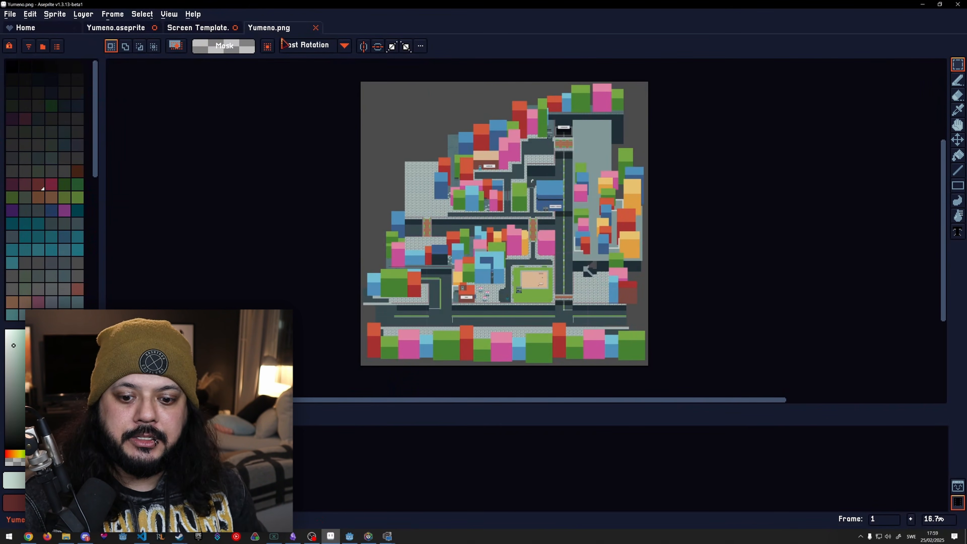
key("shift+n")
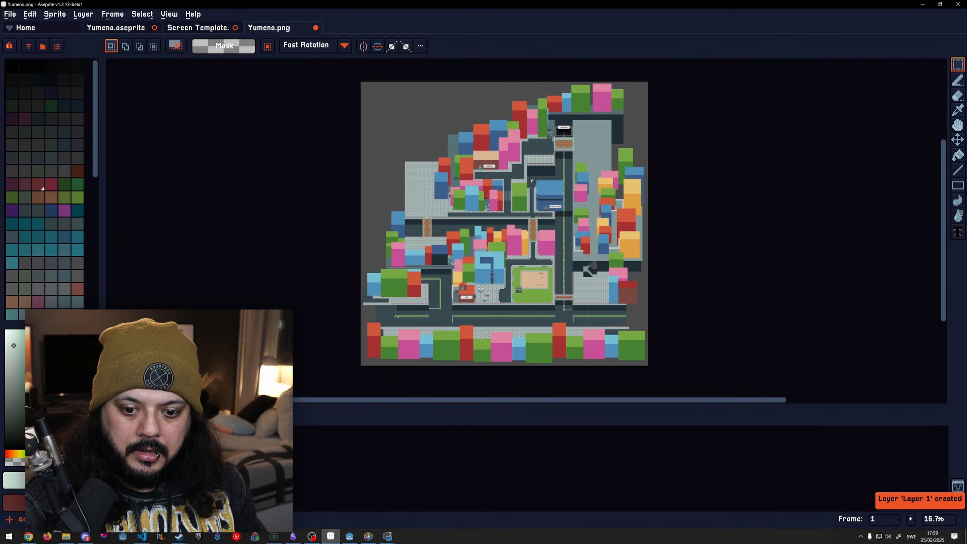
- Scribble freehand test strokes over the middle of the map with the 34 px Pencil and undo them
key("b")
key("alt")
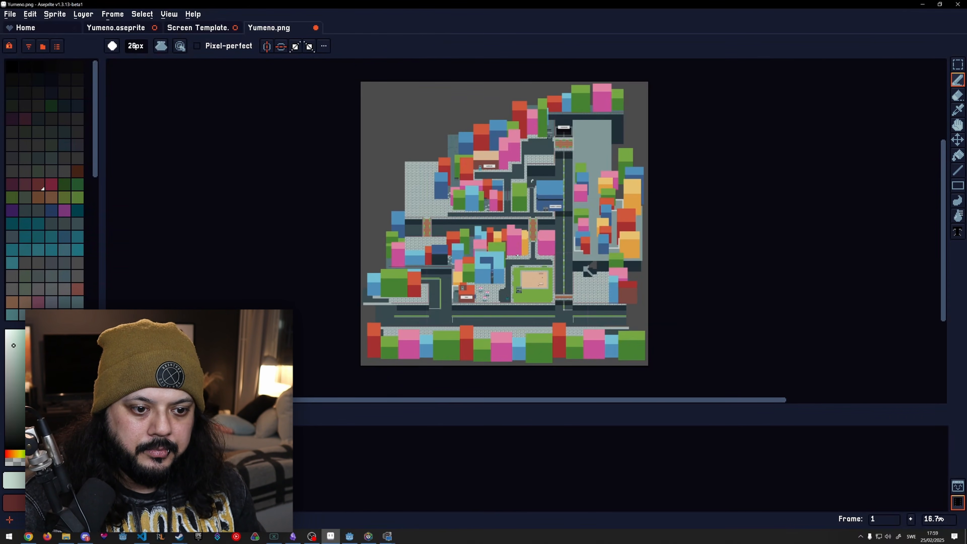
mouse_move(495, 243)
left_mouse_down()
mouse_move(549, 244)
mouse_move(517, 213)
mouse_move(493, 246)
left_mouse_up()
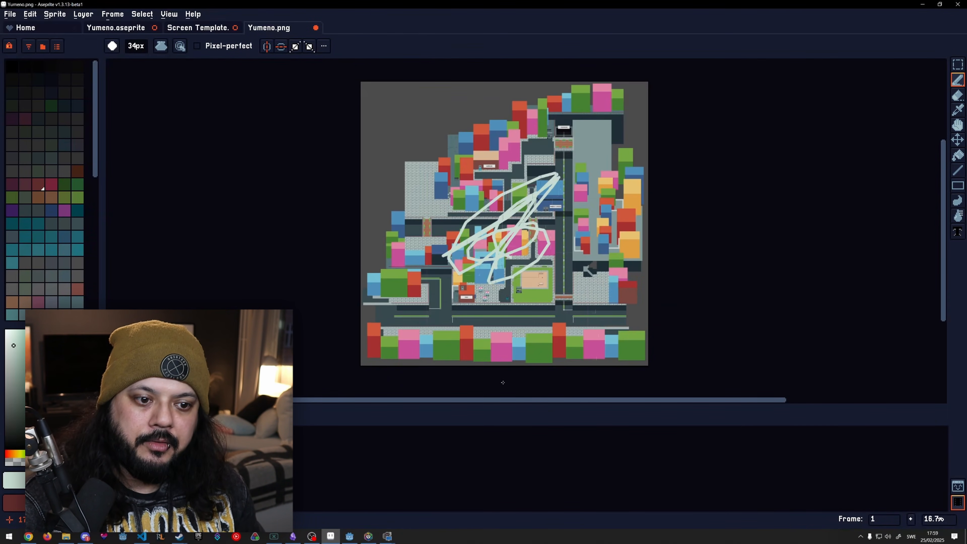
key("ctrl+z")
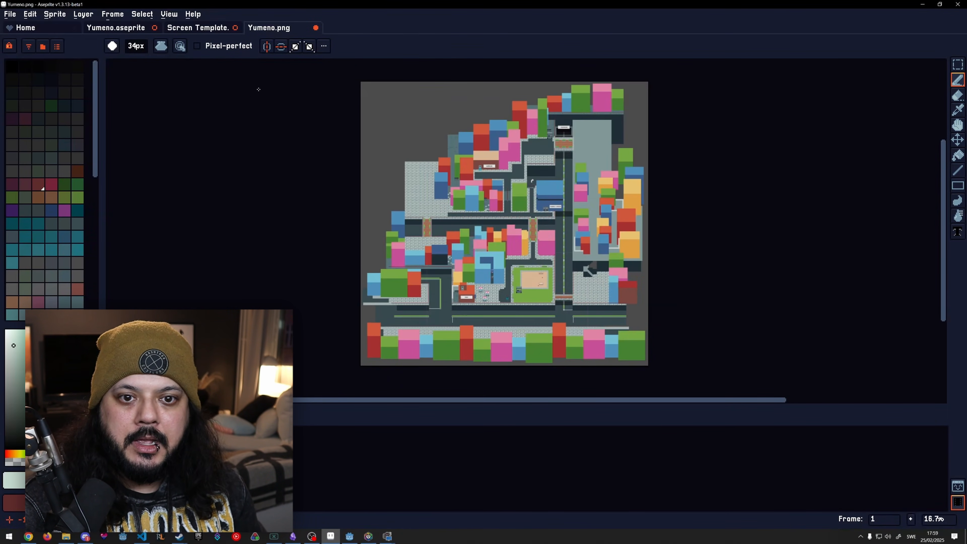
- Open the Yumeno.aseprite map and examine its apartment block, park surroundings, brick bridge and rooftop details up close
left_click(148, 33)
scroll(413, 230, "down", 4)
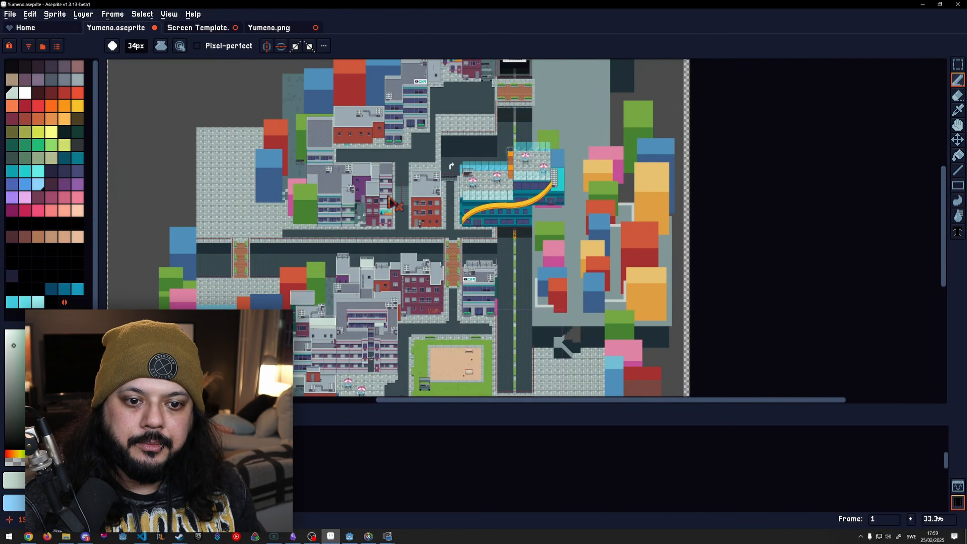
scroll(413, 229, "up", 6)
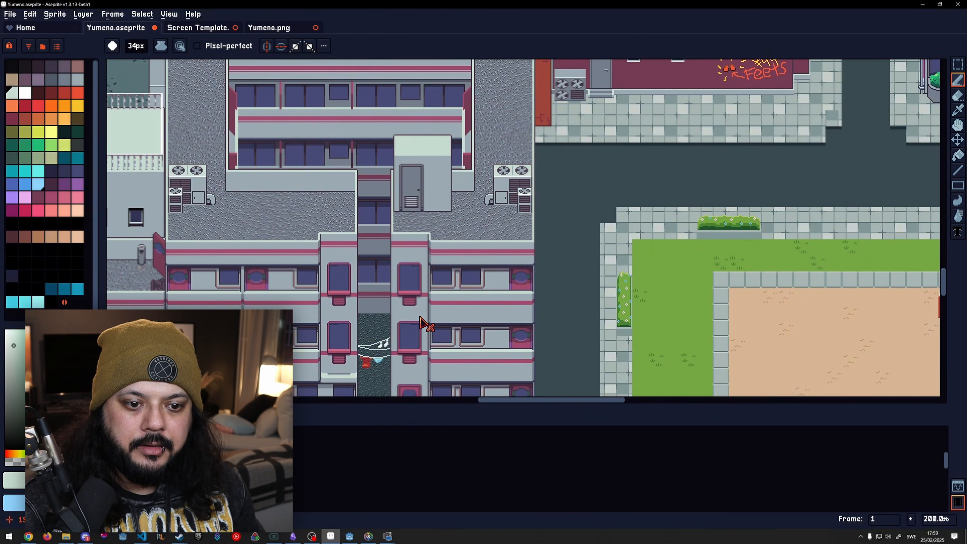
middle_click_drag(422, 316, 549, 242)
scroll(564, 175, "down", 1)
middle_click_drag(680, 156, 509, 310)
middle_click_drag(567, 186, 543, 259)
mouse_move(470, 160)
middle_mouse_down()
mouse_move(467, 176)
mouse_move(461, 159)
middle_mouse_up()
scroll(637, 183, "up", 2)
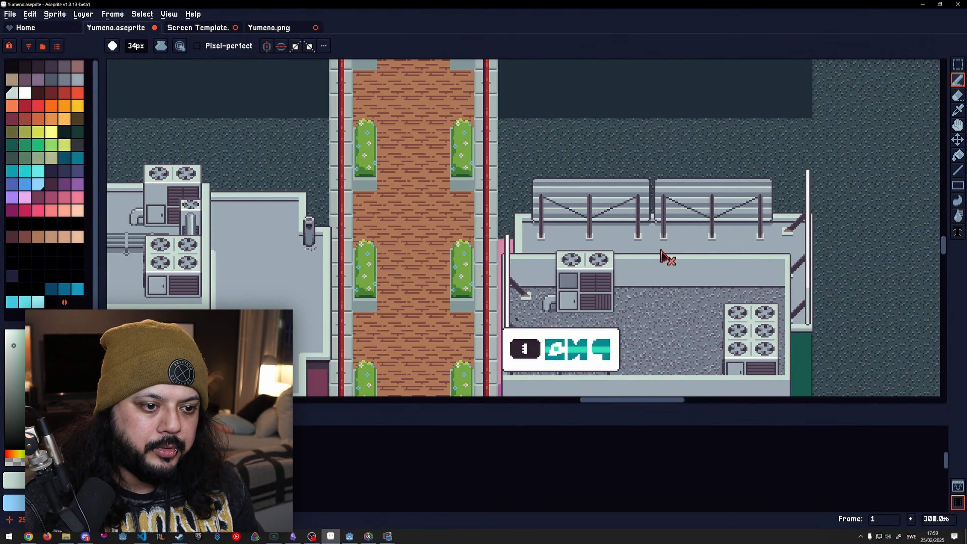
- Examine the streets around the red brick apartment building and the teal building with the yellow slide
scroll(666, 257, "down", 3)
middle_click_drag(432, 111, 562, 214)
scroll(500, 201, "up", 1)
middle_click_drag(507, 189, 538, 244)
middle_click_drag(613, 142, 542, 163)
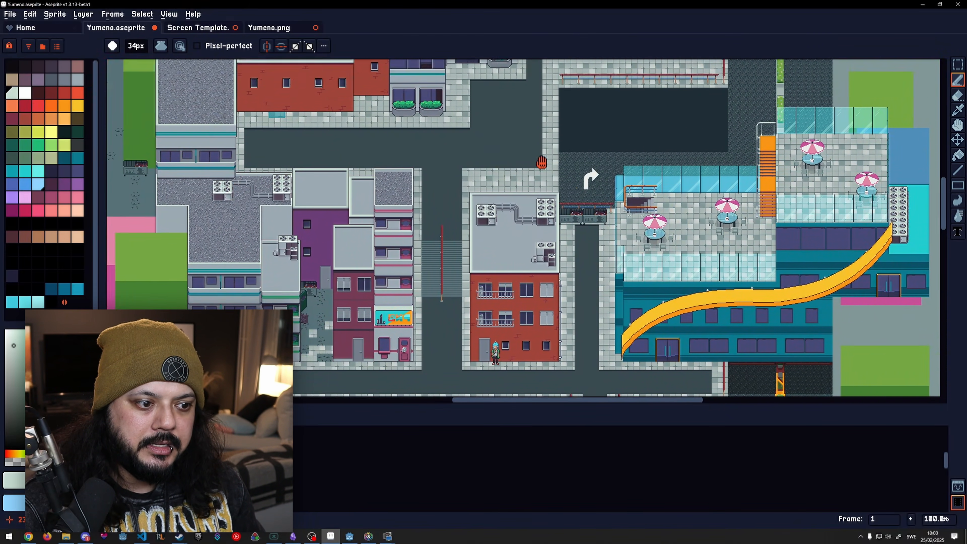
- Examine the streets from the teal building with the yellow slide up to the brick bridge and SKUGGAN sign
middle_click_drag(716, 218, 606, 193)
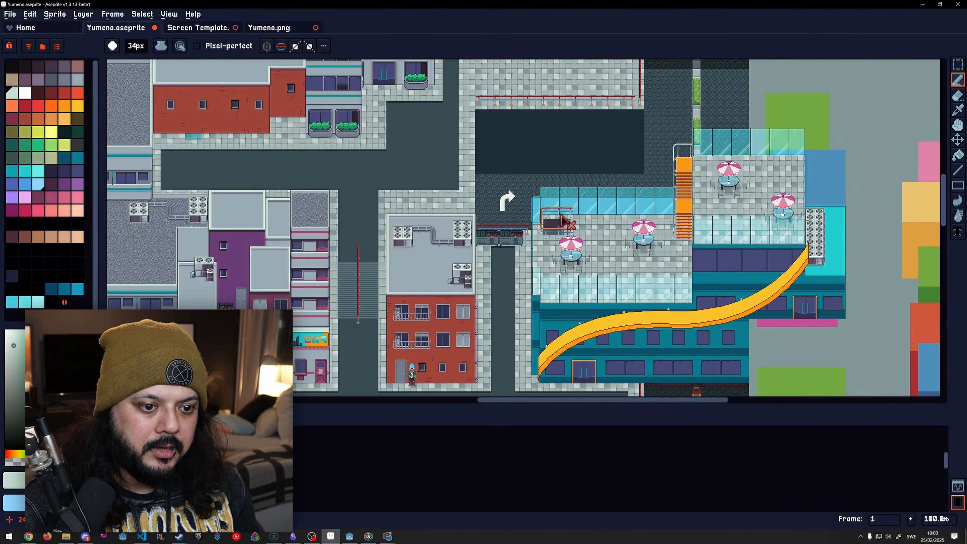
middle_click_drag(490, 220, 494, 234)
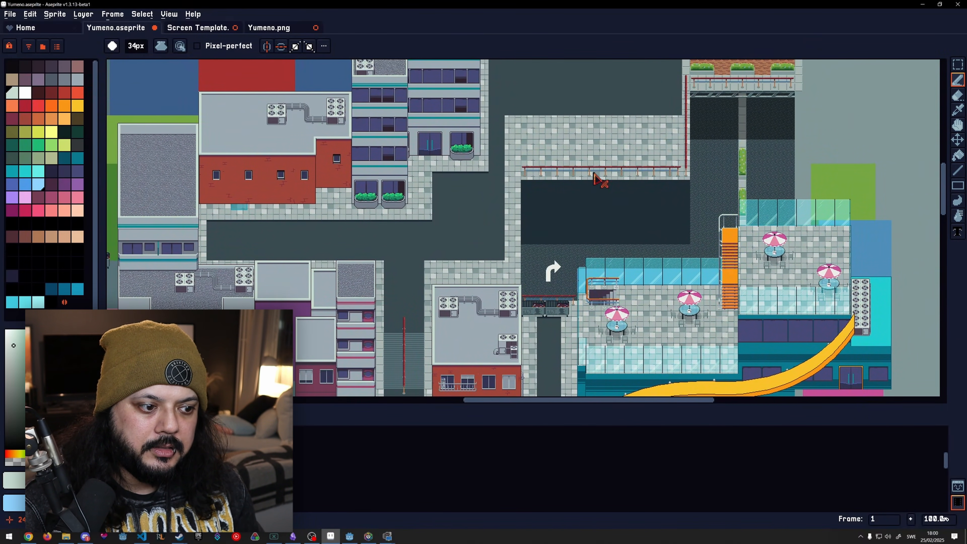
middle_click_drag(590, 175, 538, 125)
middle_click_drag(578, 207, 564, 152)
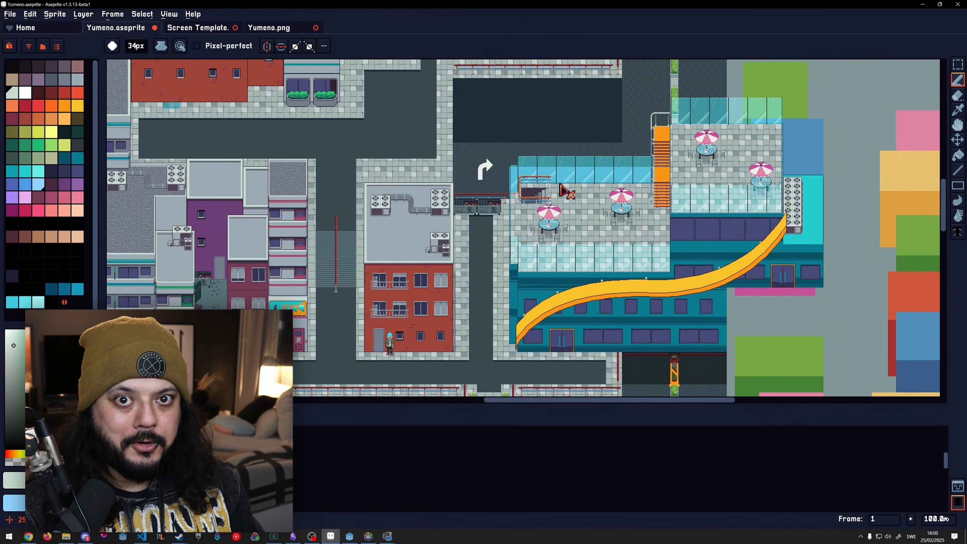
middle_click_drag(498, 161, 566, 231)
middle_click_drag(594, 138, 596, 214)
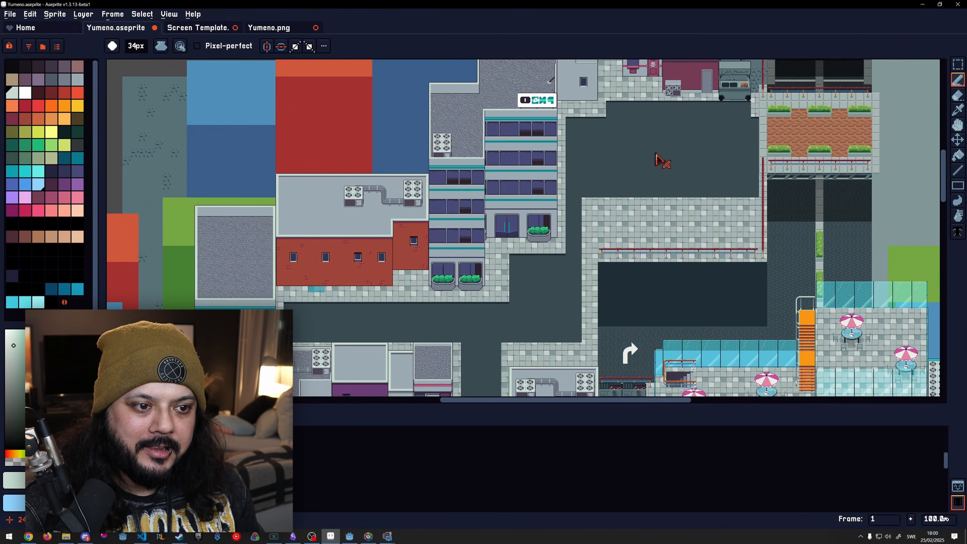
middle_click_drag(663, 160, 552, 313)
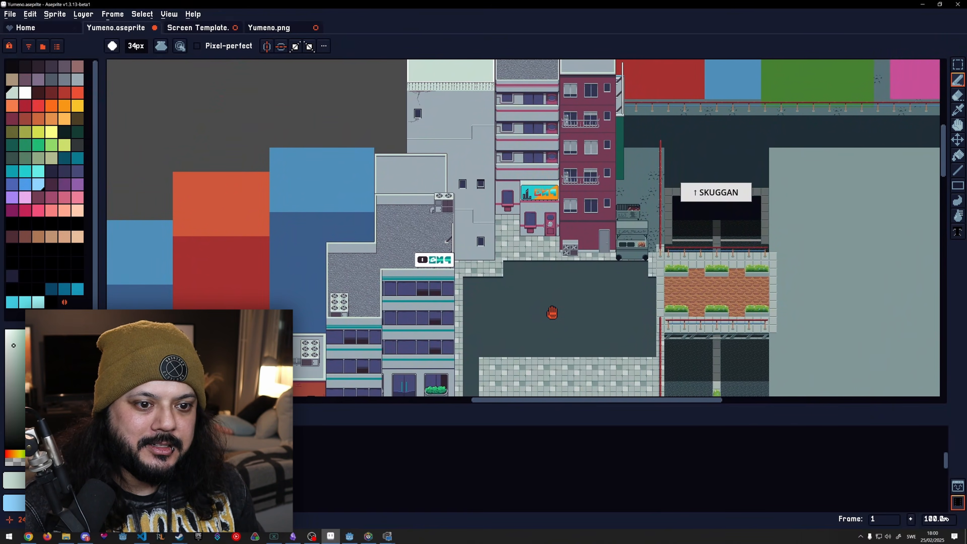
- Survey the whole district map, comparing finished buildings with blockout areas from the northern streets down to the park
scroll(552, 312, "down", 2)
scroll(539, 244, "down", 1)
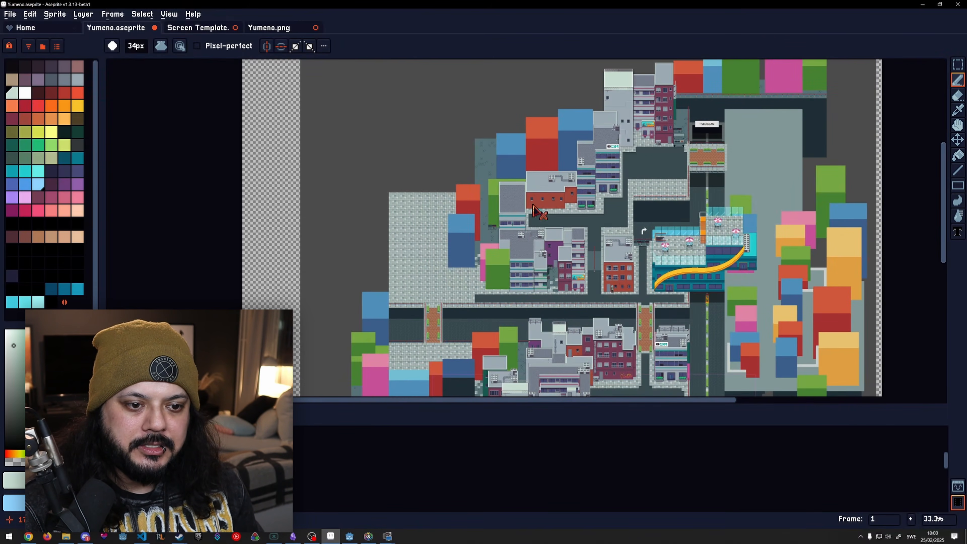
scroll(545, 152, "up", 1)
middle_click_drag(475, 257, 491, 135)
middle_click_drag(502, 221, 489, 181)
mouse_move(506, 261)
middle_mouse_down()
mouse_move(481, 254)
mouse_move(415, 290)
middle_mouse_up()
mouse_move(515, 158)
middle_mouse_down()
mouse_move(485, 262)
mouse_move(493, 221)
middle_mouse_up()
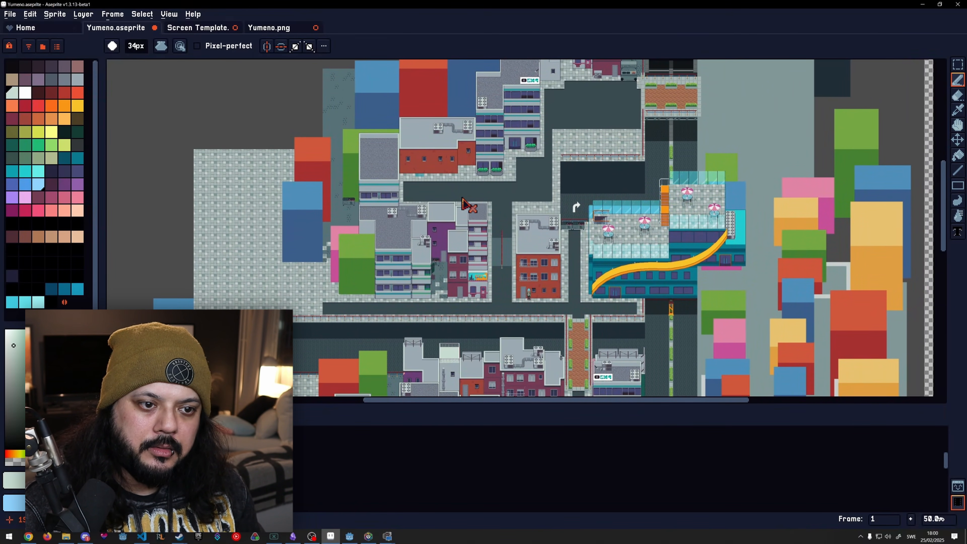
middle_click_drag(441, 176, 426, 214)
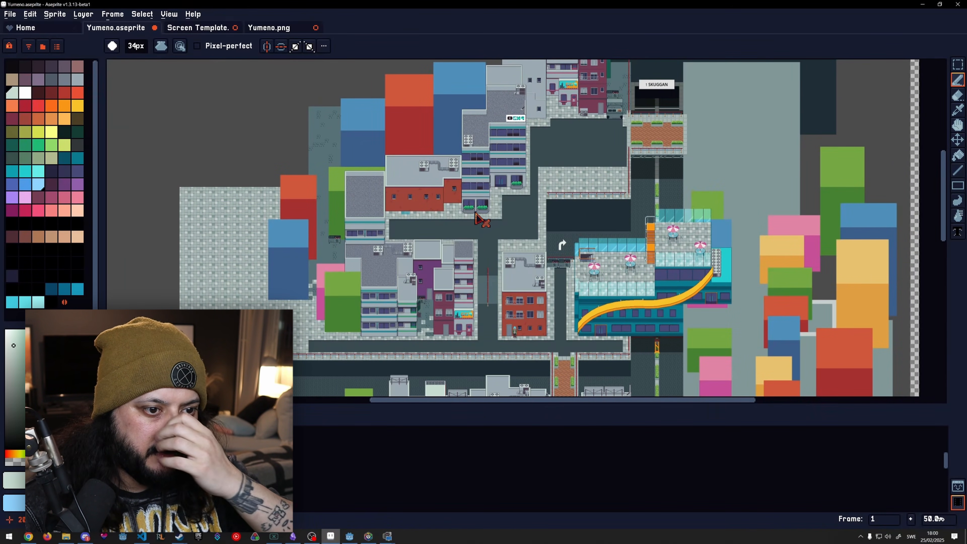
mouse_move(491, 211)
middle_mouse_down()
mouse_move(472, 267)
mouse_move(489, 116)
middle_mouse_up()
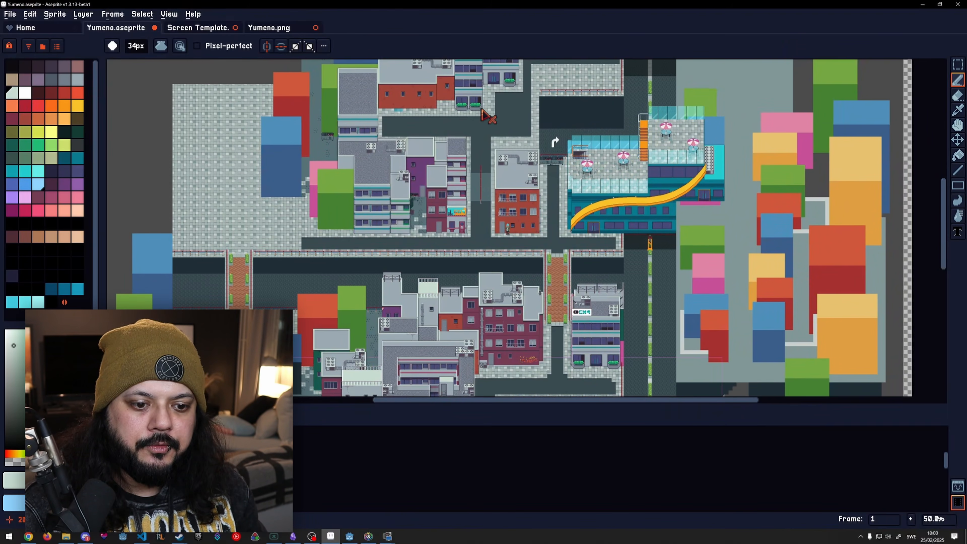
middle_click_drag(491, 257, 480, 131)
middle_click_drag(474, 216, 472, 192)
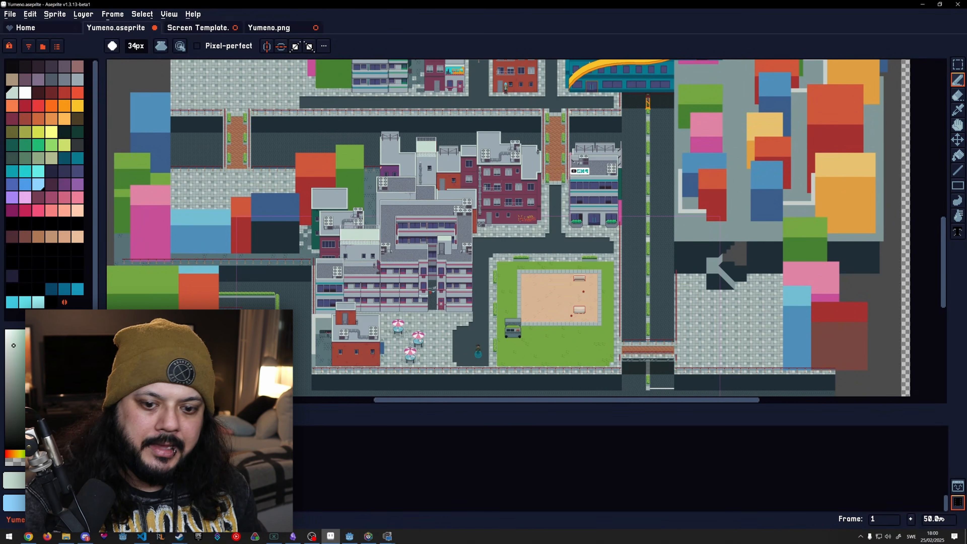
- Isolate the finished building art by hiding the ground and blockout layers, and bring the complete set of buildings into view
left_click(115, 473, "alt")
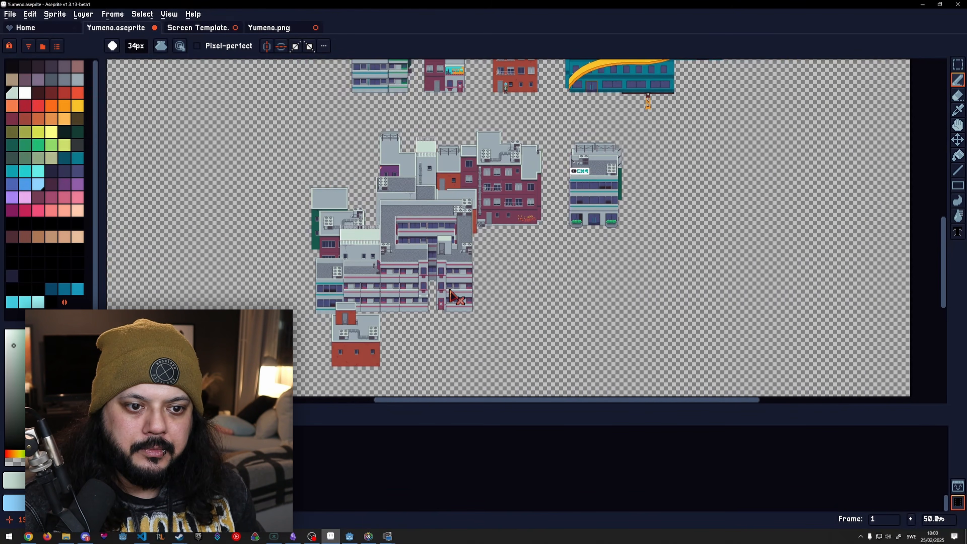
middle_click_drag(456, 296, 487, 351)
scroll(507, 278, "down", 2)
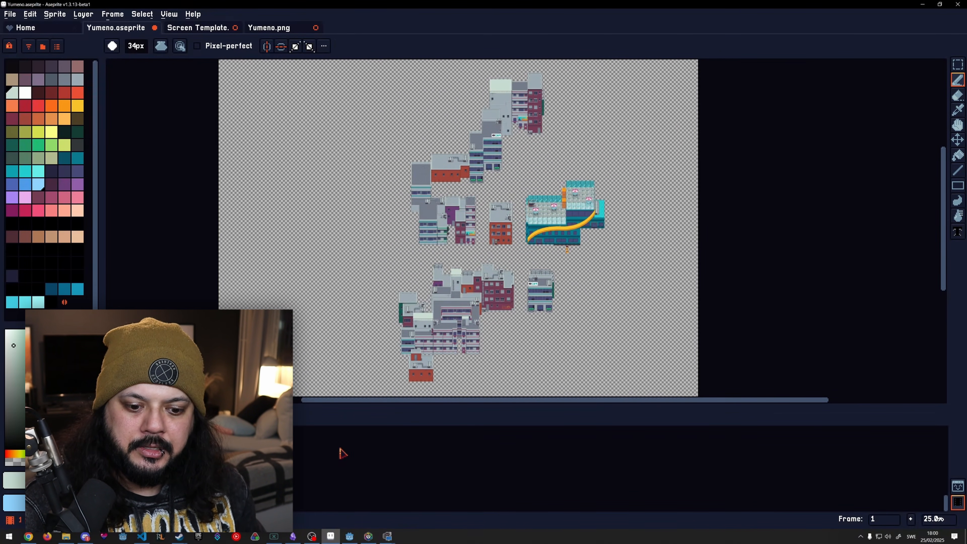
- Switch to Godot and assign the Yumeno transit art rough.png image as the texture of the Sprite2D node
left_click(349, 536)
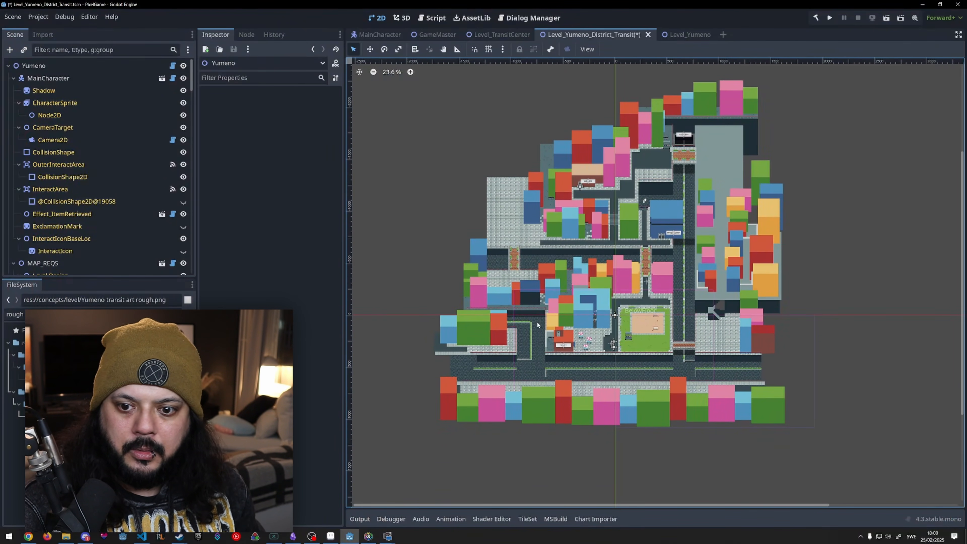
scroll(99, 222, "down", 8)
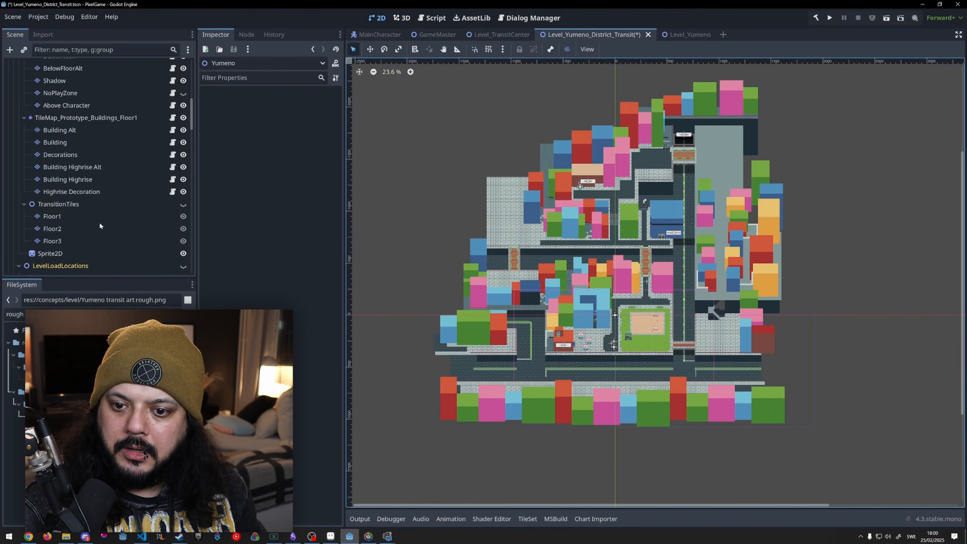
left_click(68, 199)
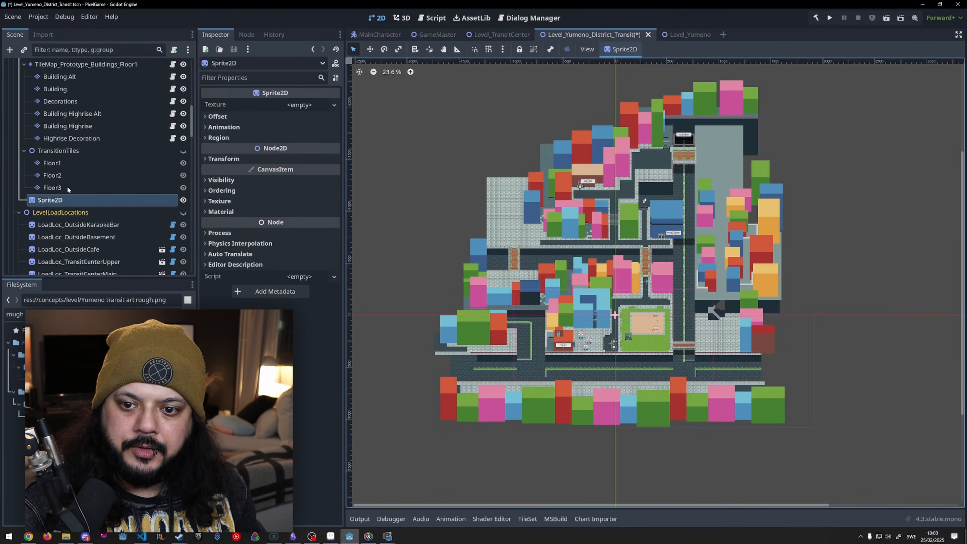
left_click_drag(76, 416, 304, 107)
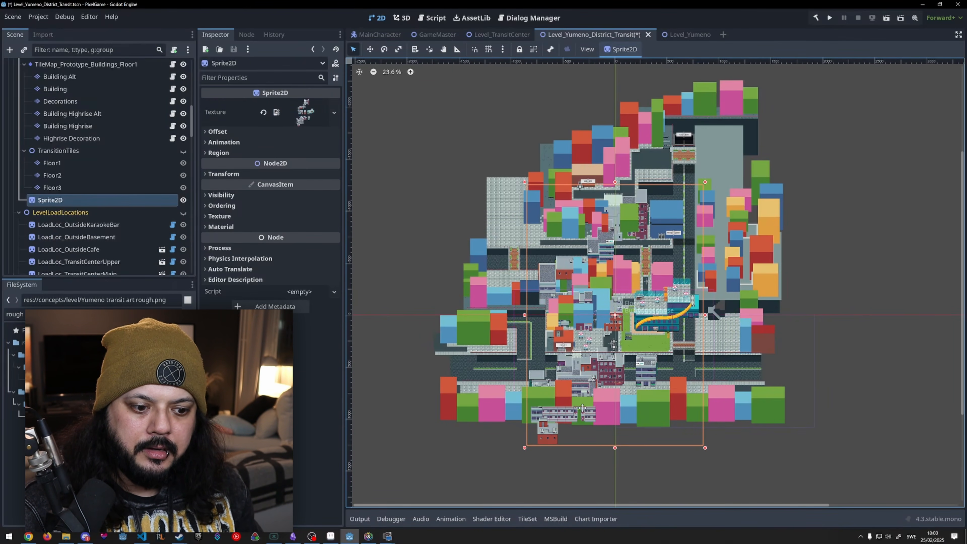
- Move the building-art sprite so its red corner building lines up exactly with the CAFE building in the level
scroll(559, 378, "up", 6)
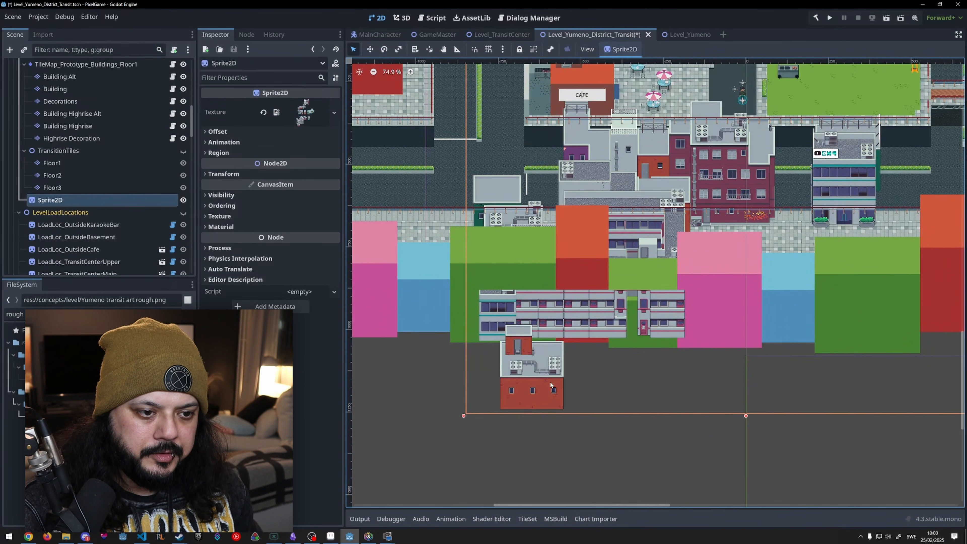
left_click_drag(551, 385, 607, 93)
middle_click_drag(606, 93, 609, 186)
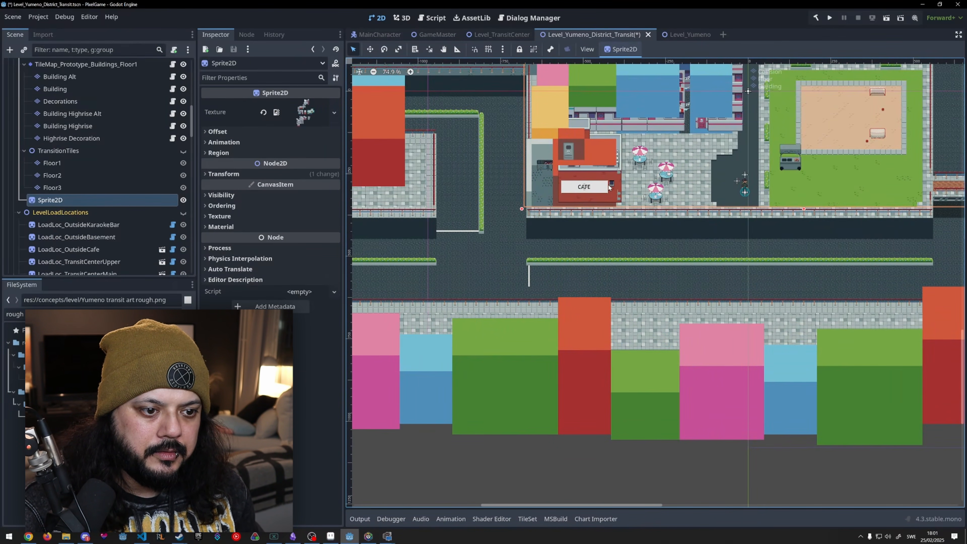
scroll(609, 187, "up", 10)
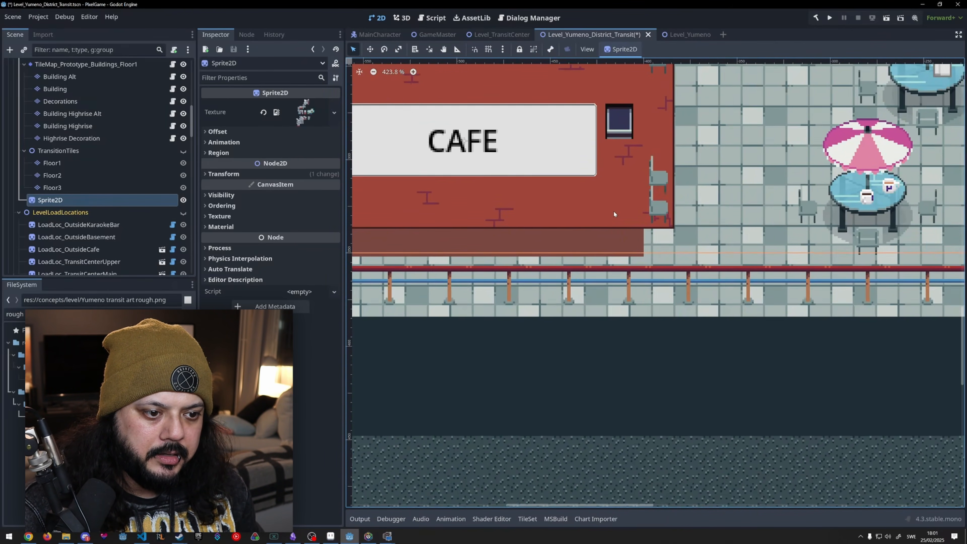
scroll(613, 212, "up", 1)
left_click_drag(614, 212, 585, 242)
scroll(585, 242, "down", 8)
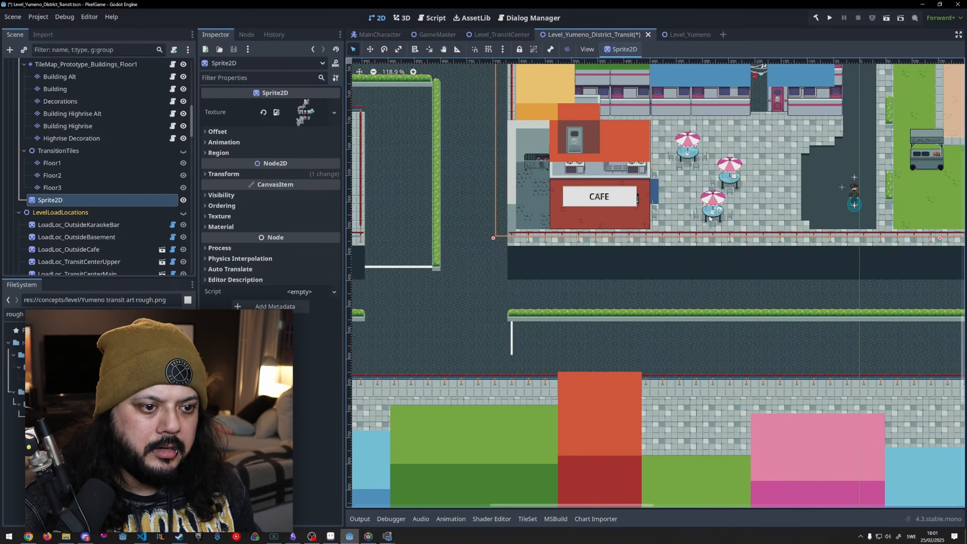
- Set the sprite's Z Index to 5 to draw the building art above the colored blockout, and check the apartment block area
scroll(708, 219, "down", 8)
scroll(593, 270, "up", 7)
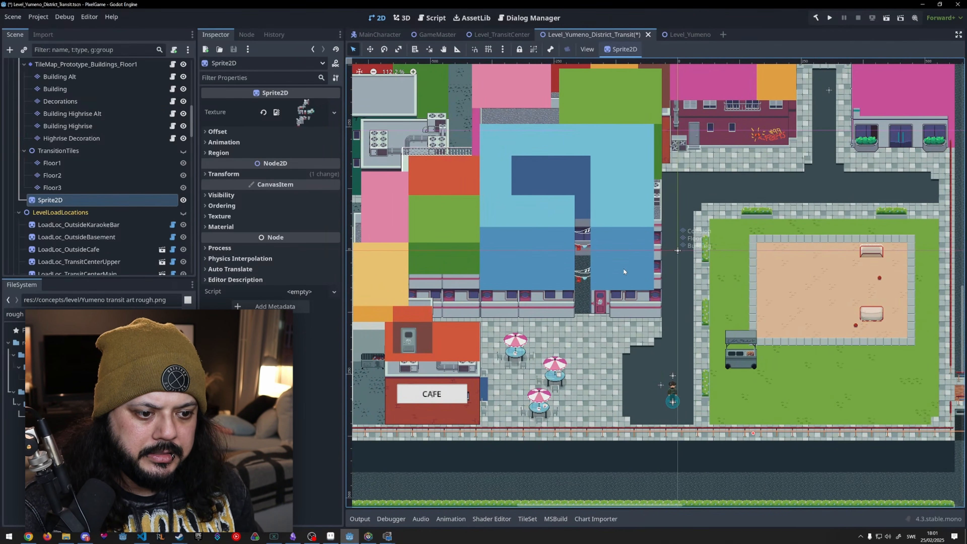
scroll(627, 263, "down", 2)
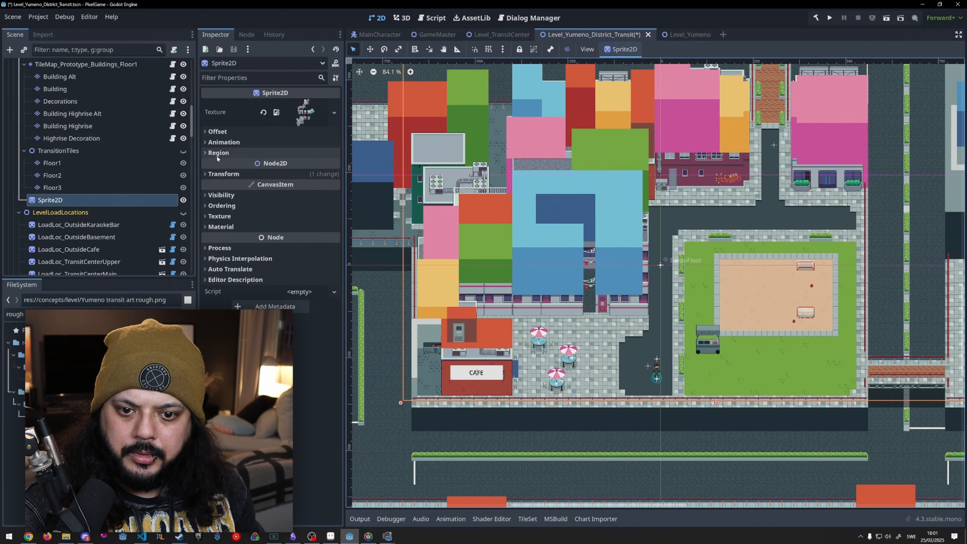
left_click(221, 205)
left_click(334, 216)
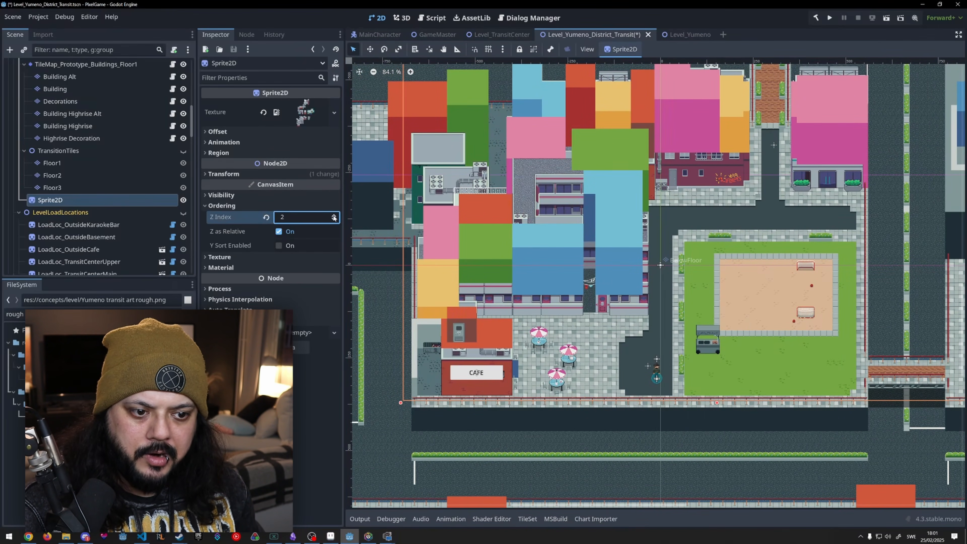
left_click(334, 216)
left_click(334, 216)
middle_click_drag(672, 217, 673, 226)
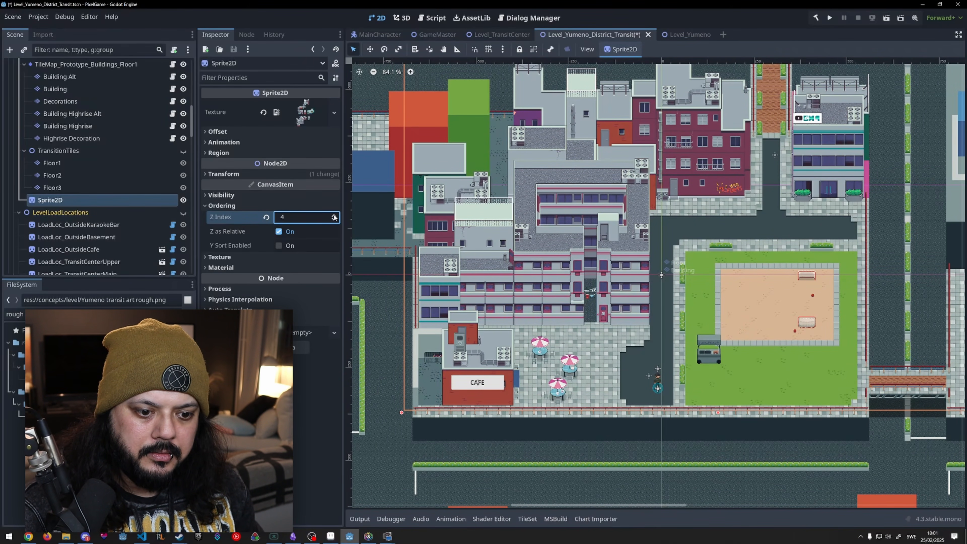
mouse_move(647, 93)
middle_mouse_down()
mouse_move(649, 168)
mouse_move(664, 207)
mouse_move(650, 333)
mouse_move(646, 82)
middle_mouse_up()
scroll(664, 202, "down", 2)
middle_click_drag(626, 318, 610, 236)
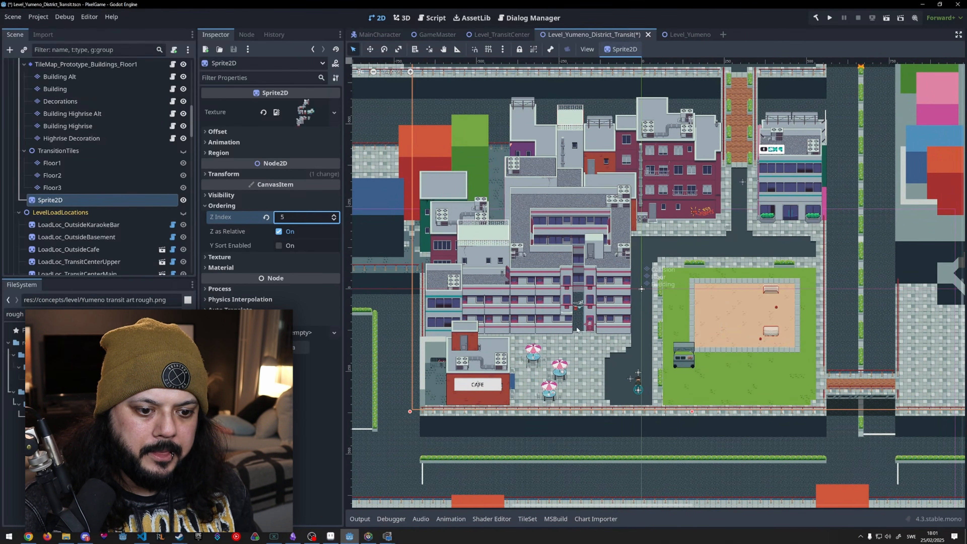
middle_click_drag(577, 330, 559, 328)
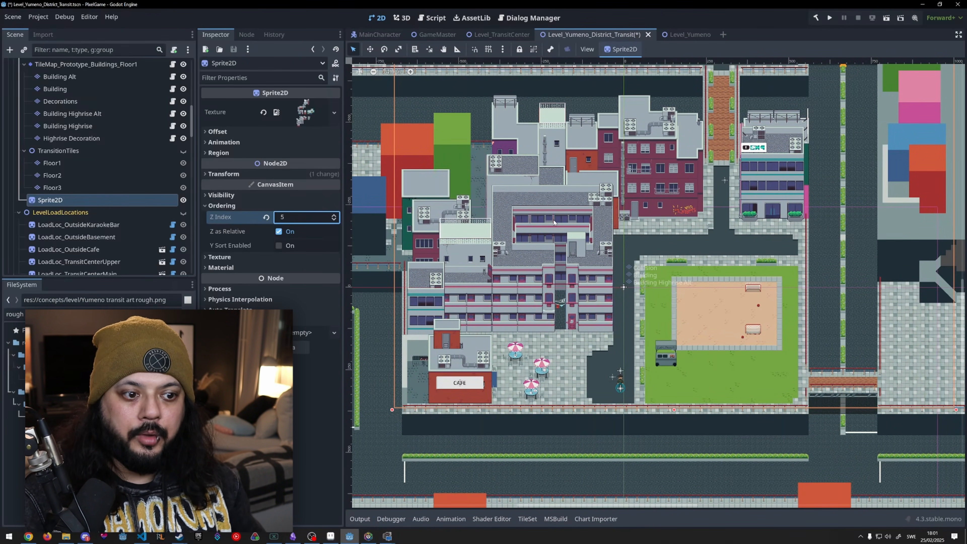
- Save the level and playtest it maximized, walking the character along the apartment block and into its clothesline alley
key("ctrl+s")
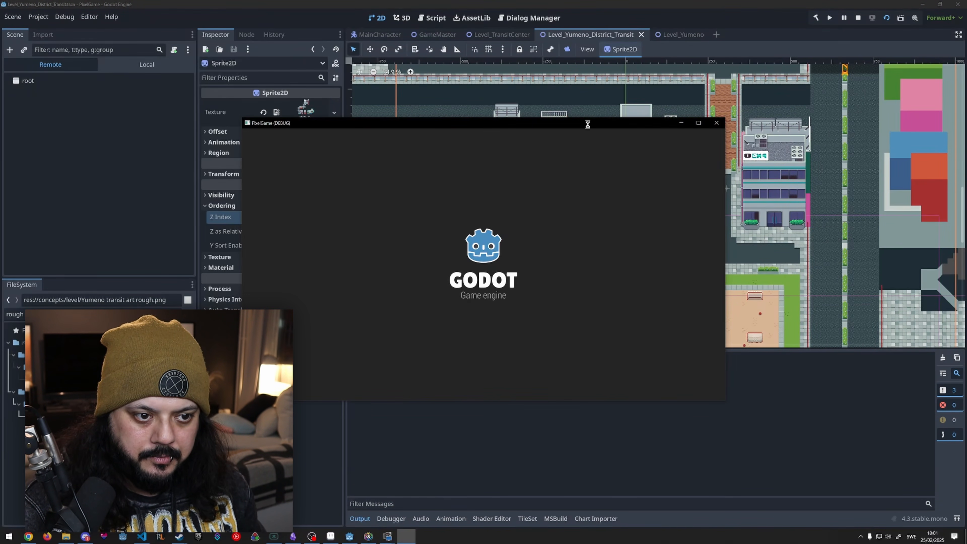
double_click(591, 123)
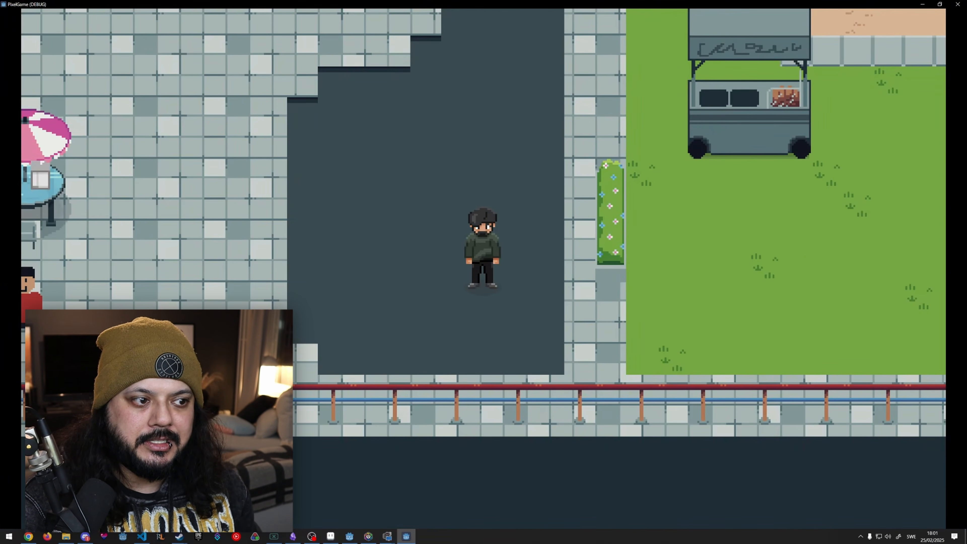
key("Up")
key("Left")
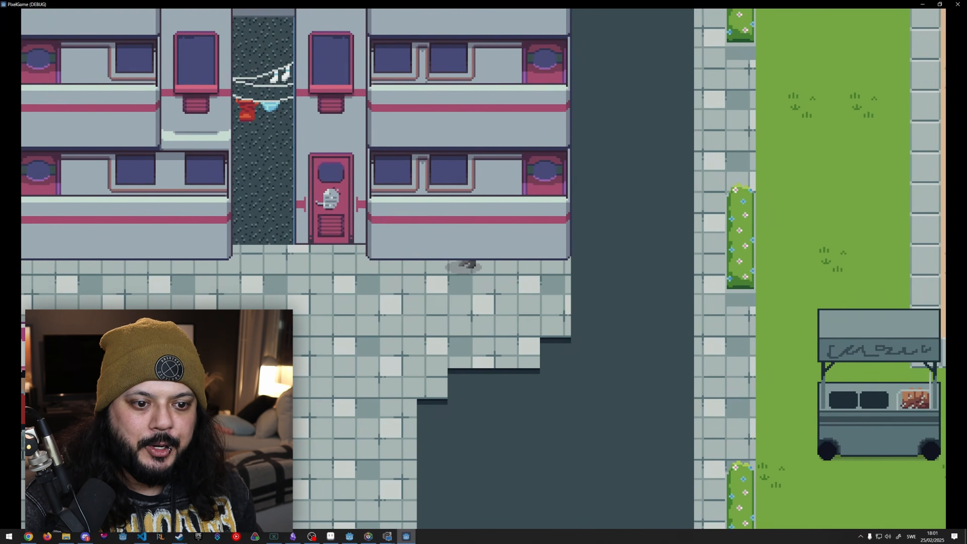
key("Right")
key("Left")
key("Right")
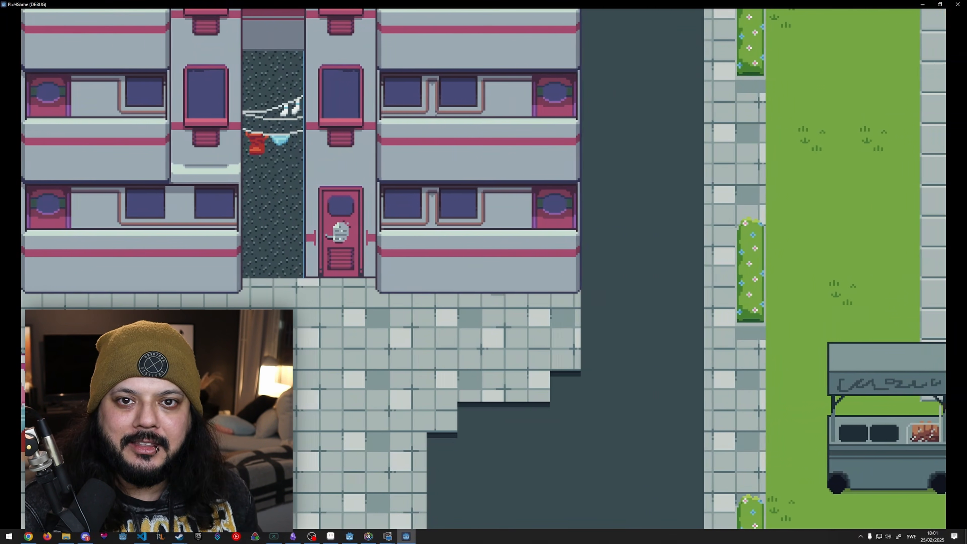
key("Left")
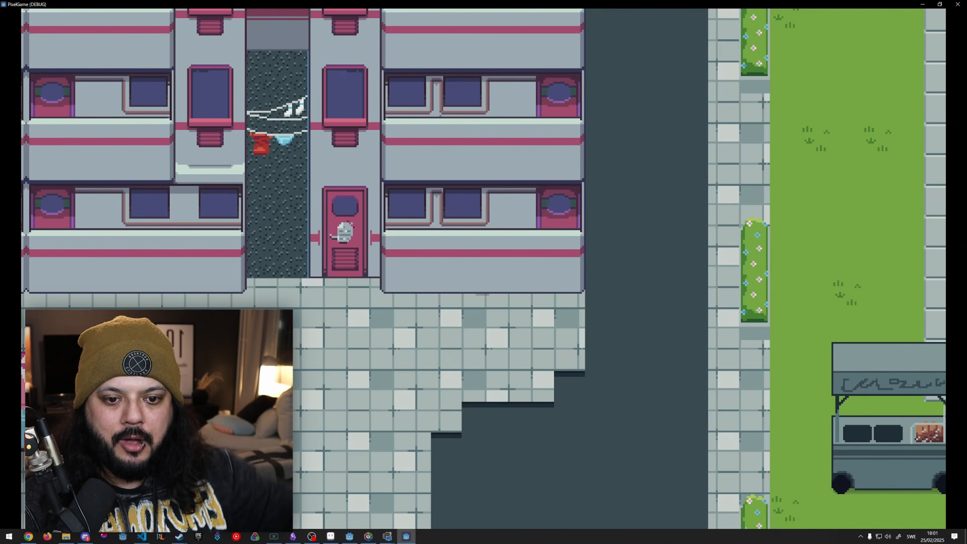
key("Left")
key("Up")
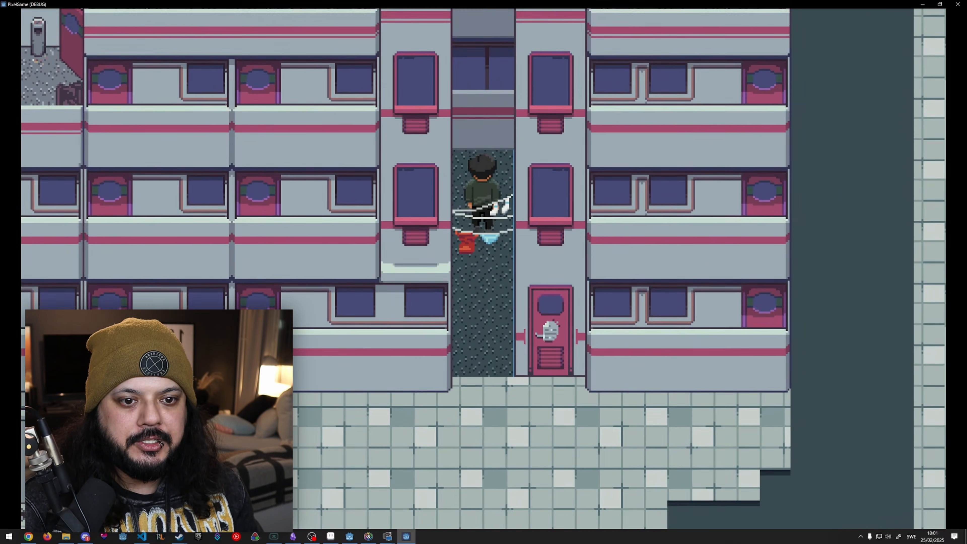
key("Up")
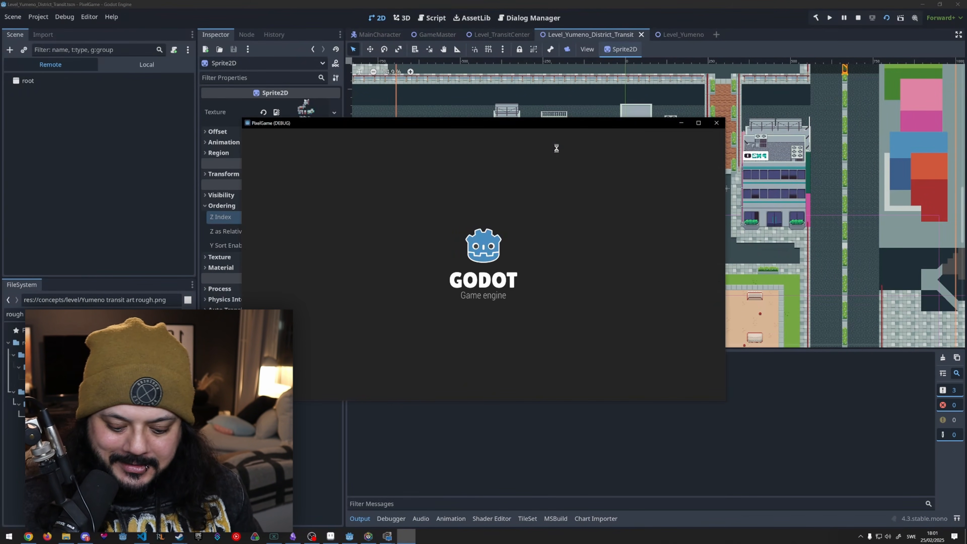
- Maximize the playtest window and walk the character up from the street to the front of the pink-striped apartment block
double_click(551, 124)
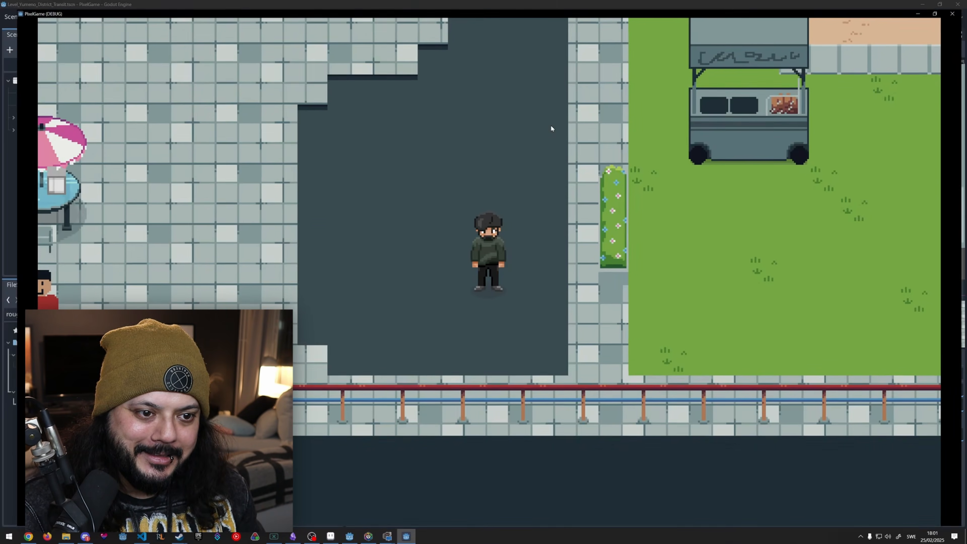
key("w")
key("a")
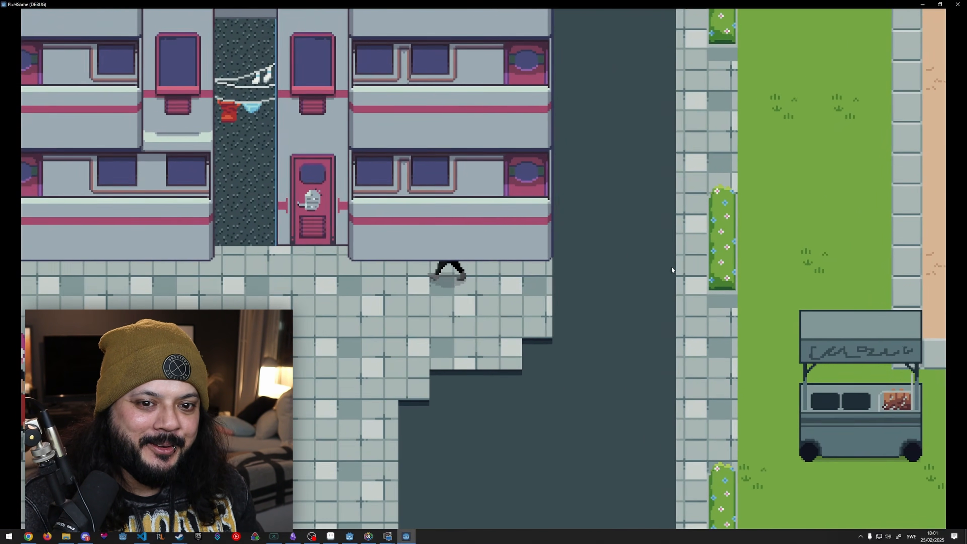
key("s")
key("d")
key("w")
key("a")
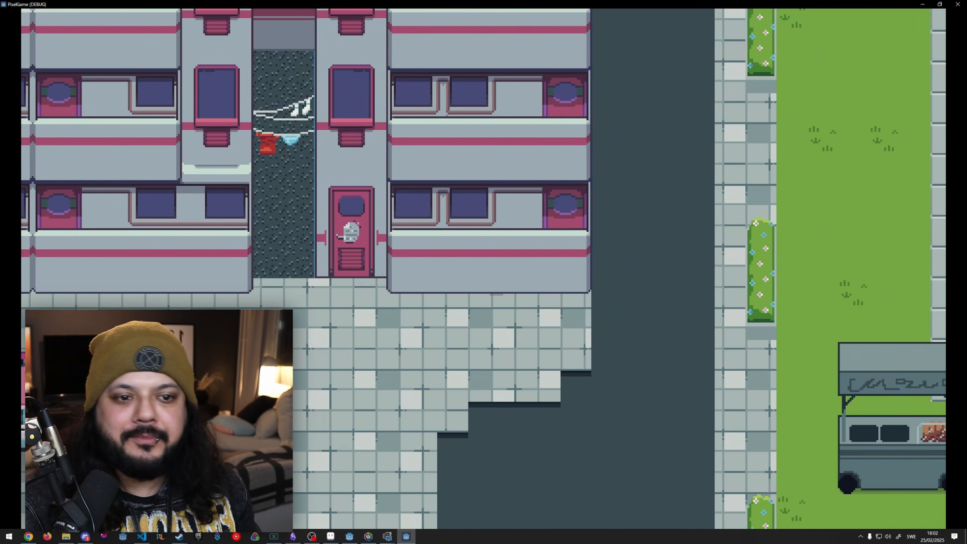
- Walk the character along the apartment block's front to behind the CAFE, and return to the street corner
key("d")
key("a")
key("s")
key("a")
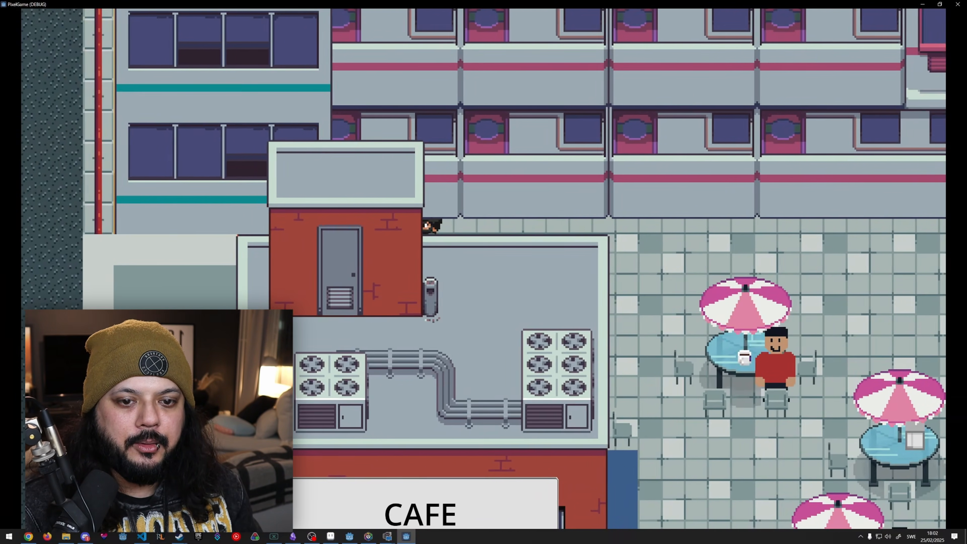
key("d")
key("d")
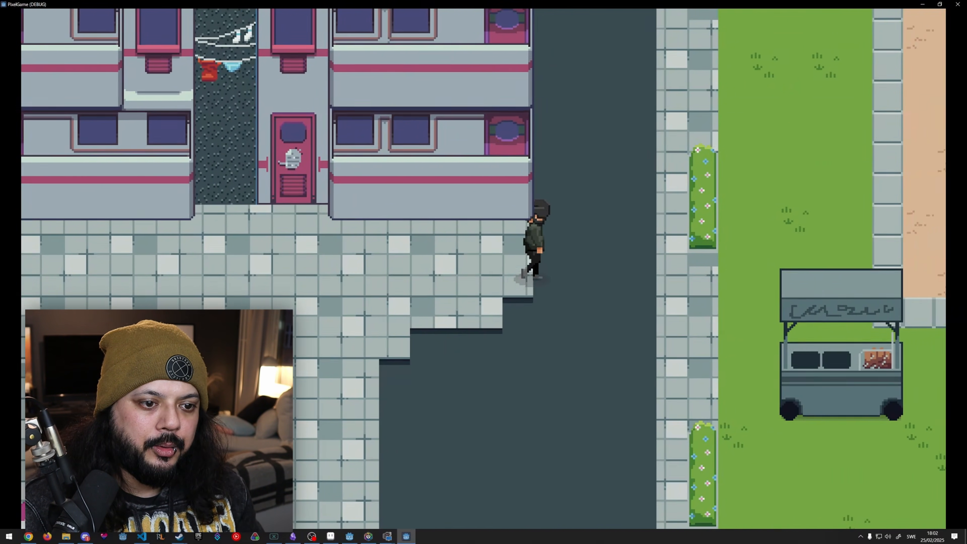
- Walk the character north past the apartment block and along the graffiti wall, continuing to the railed road below the billboard building
key("w")
key("w")
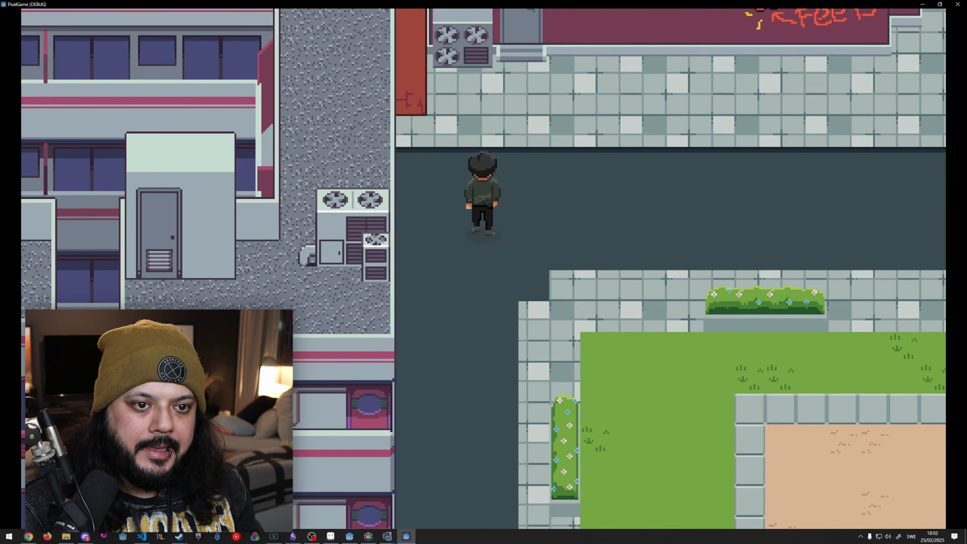
key("d")
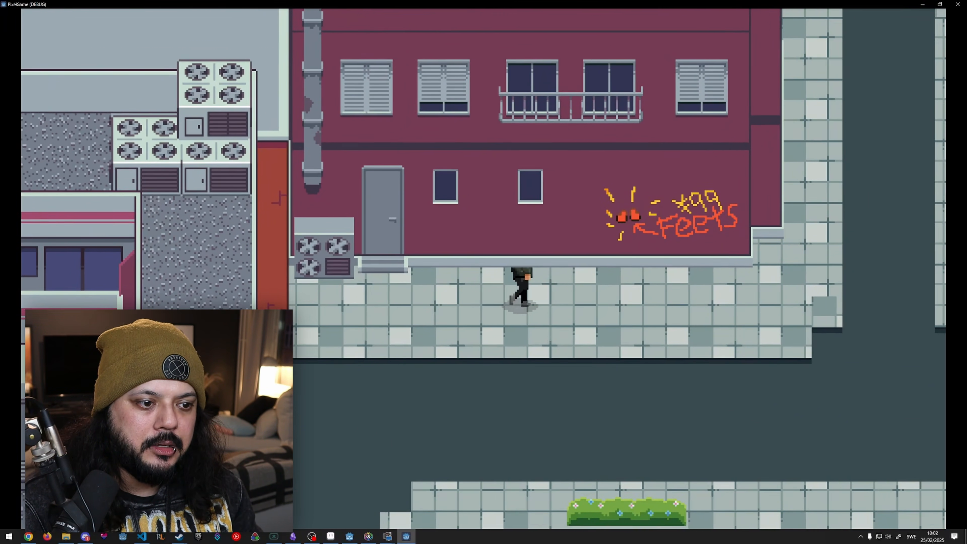
key("s")
key("d")
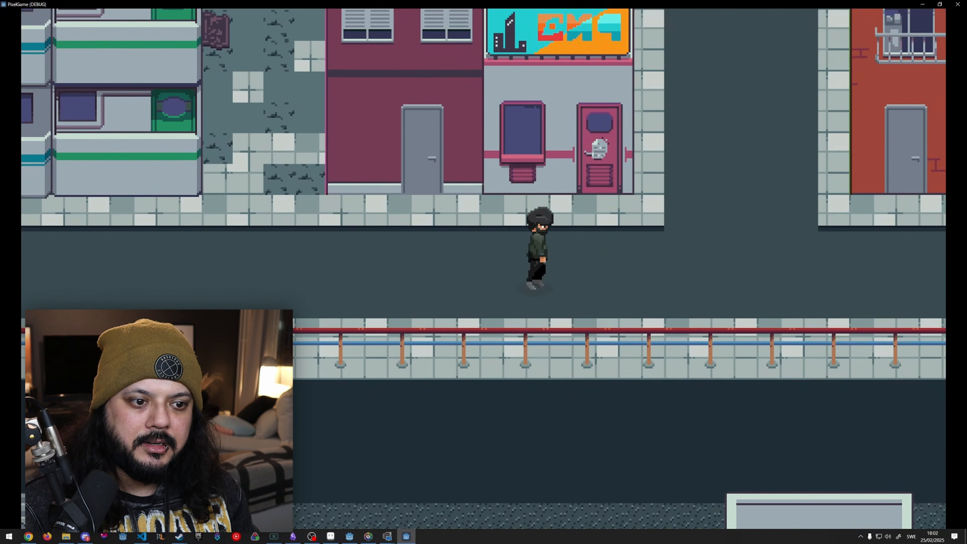
- Walk the character up the stairs to the KARAOKE building and on to the food stall beside the maroon building
key("w")
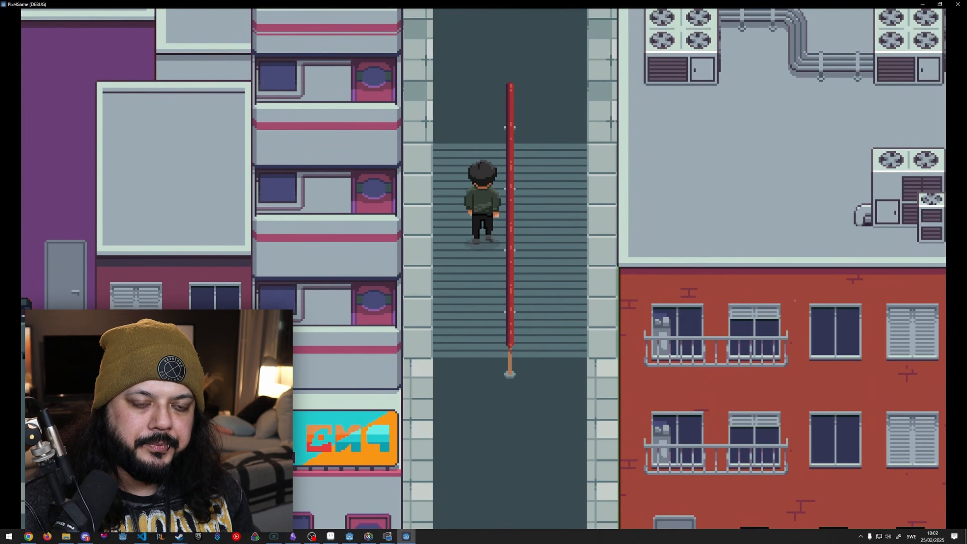
key("a")
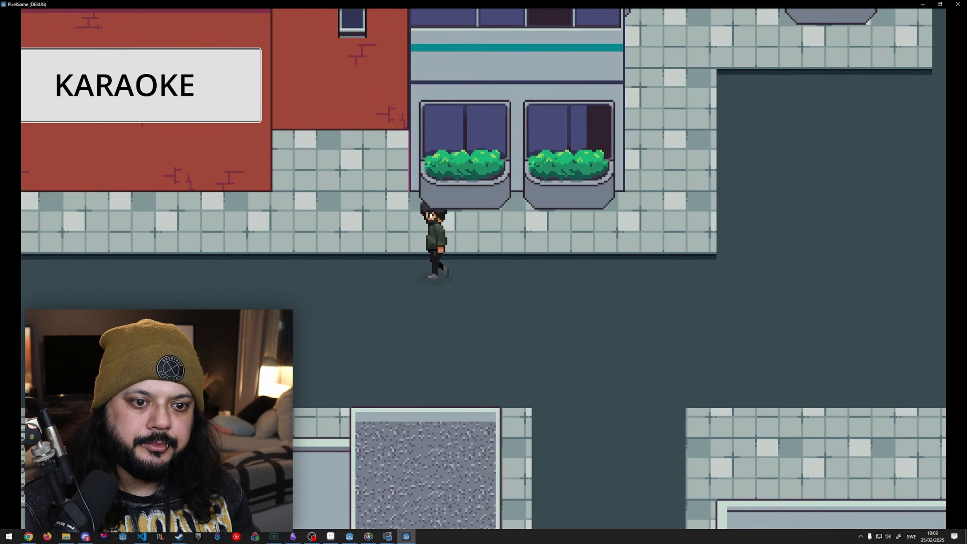
key("d")
key("w")
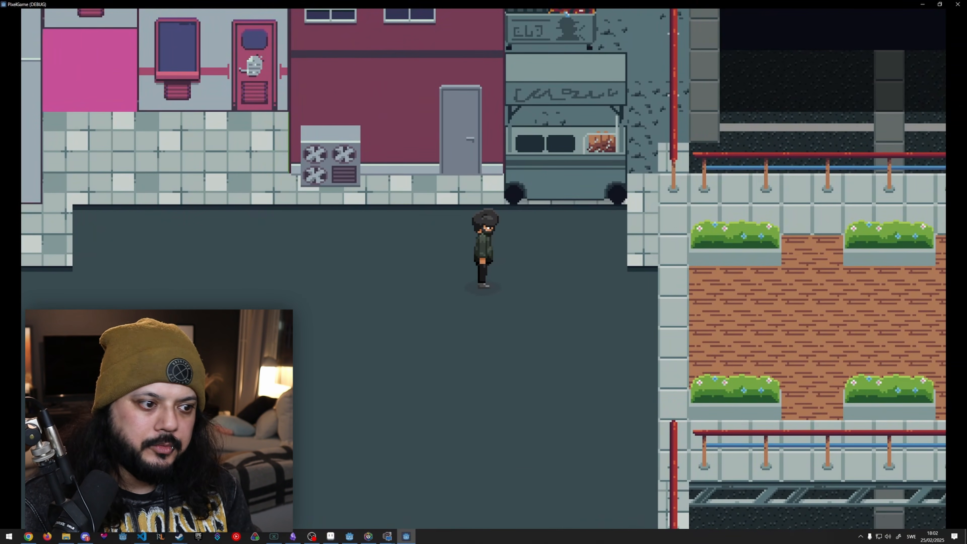
- Walk the character from the food stall down across the open road to the paved plaza and along its railing
key("s")
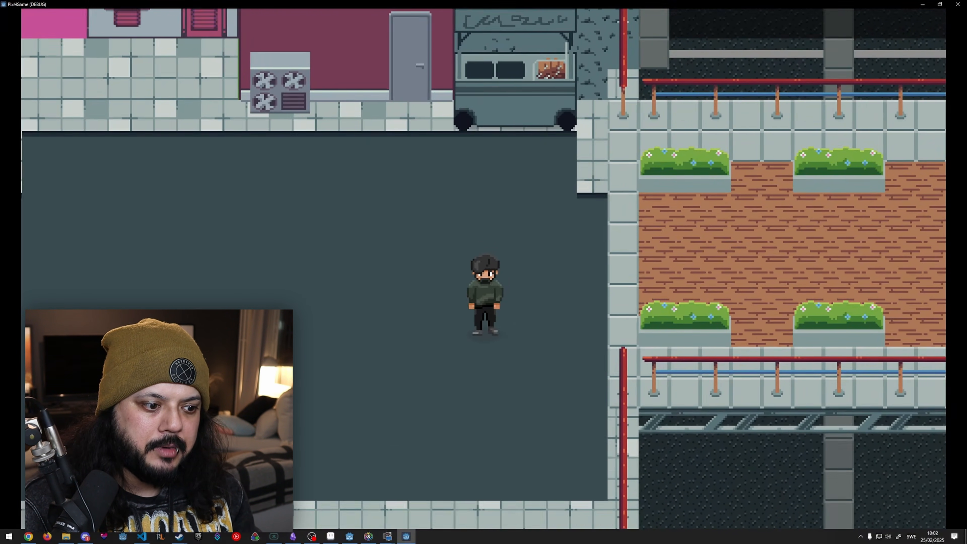
key("d")
key("a")
key("s")
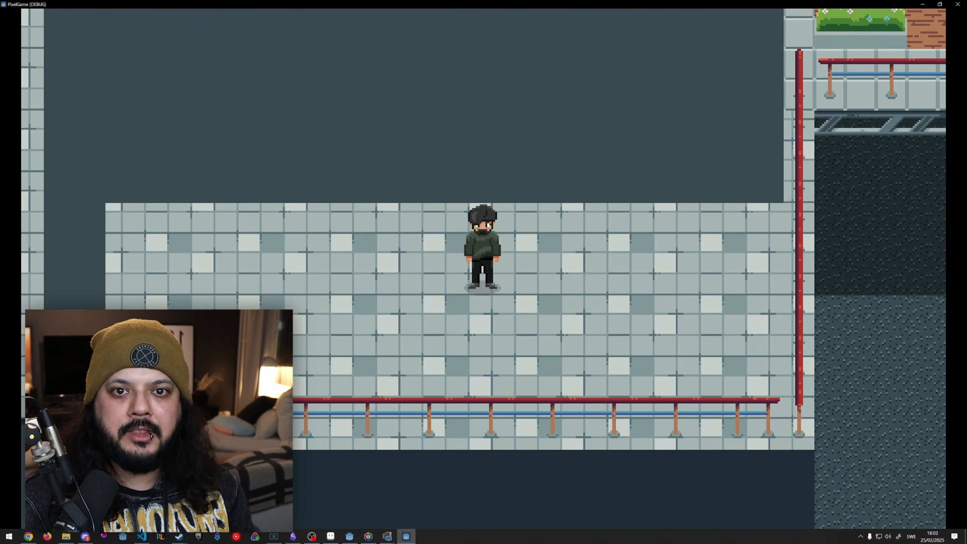
key("s")
key("a")
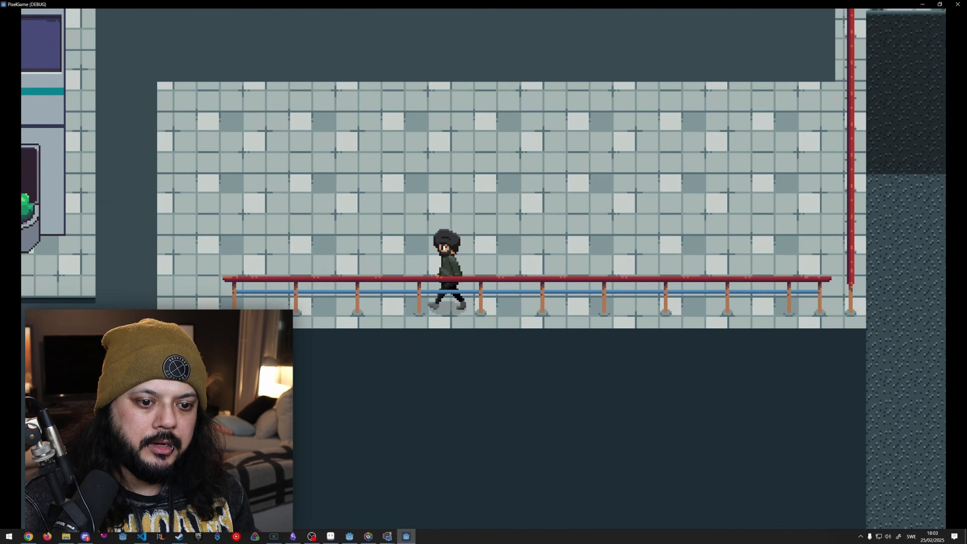
- Walk the character from the plaza past the window planters down to the stairs, and back up to the road above
key("s")
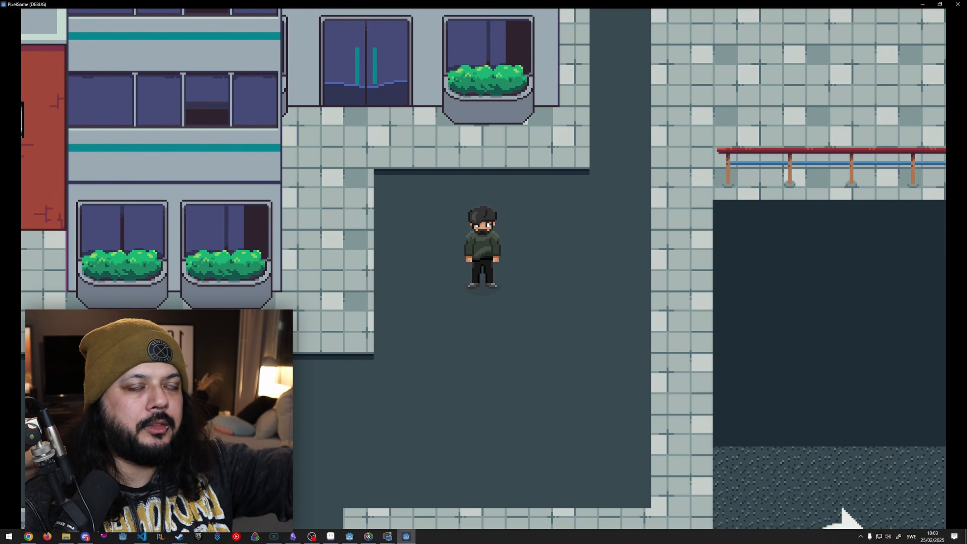
key("s")
key("a")
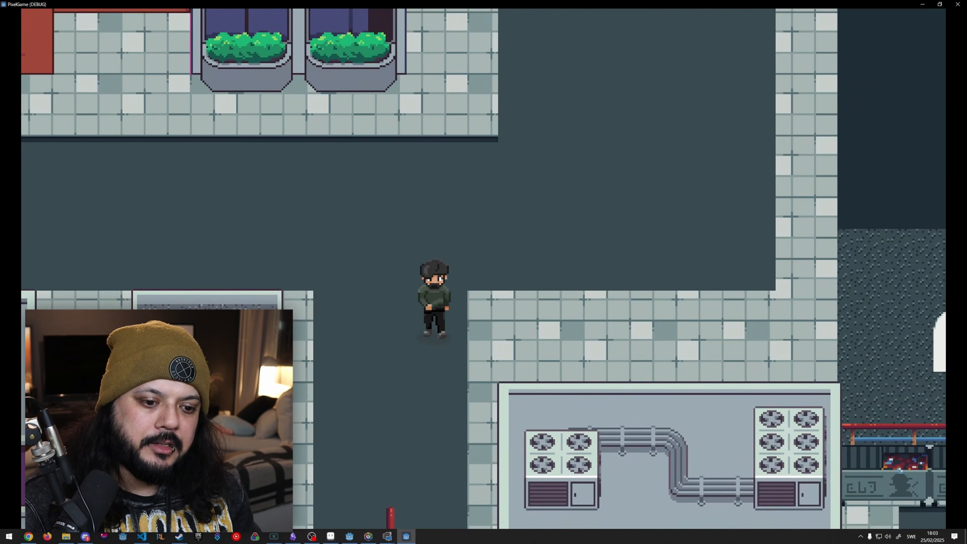
key("s")
key("w")
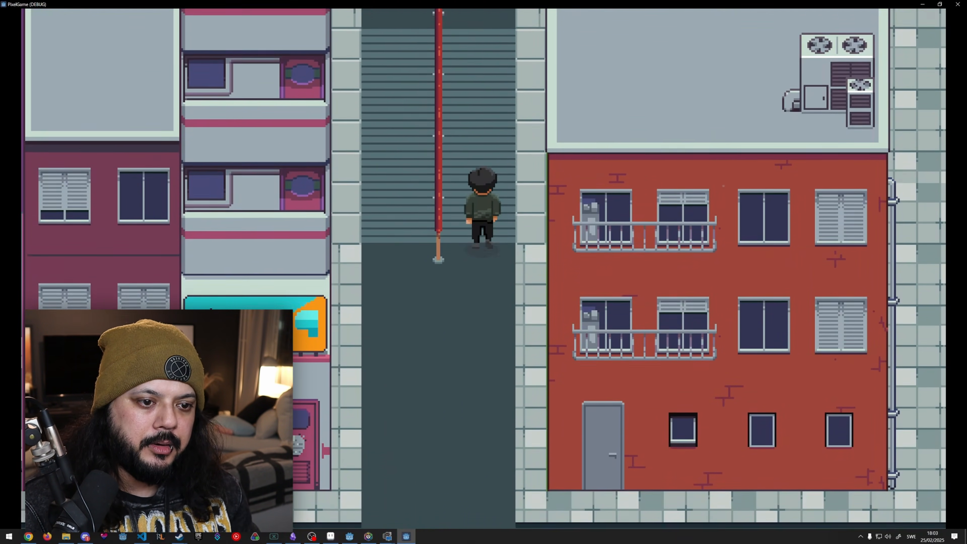
key("w")
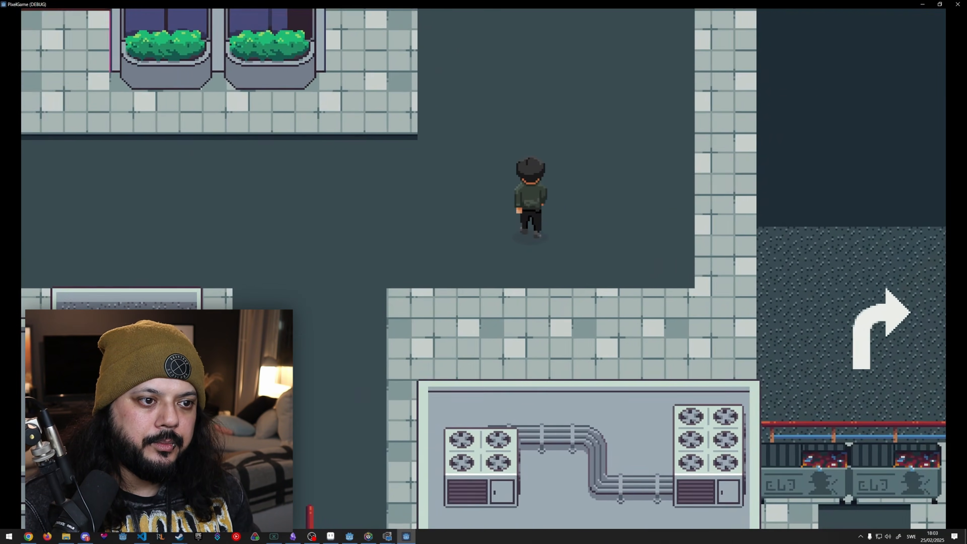
- Walk the character back up to the food stall and along the road toward the unpainted pink block
key("w")
key("d")
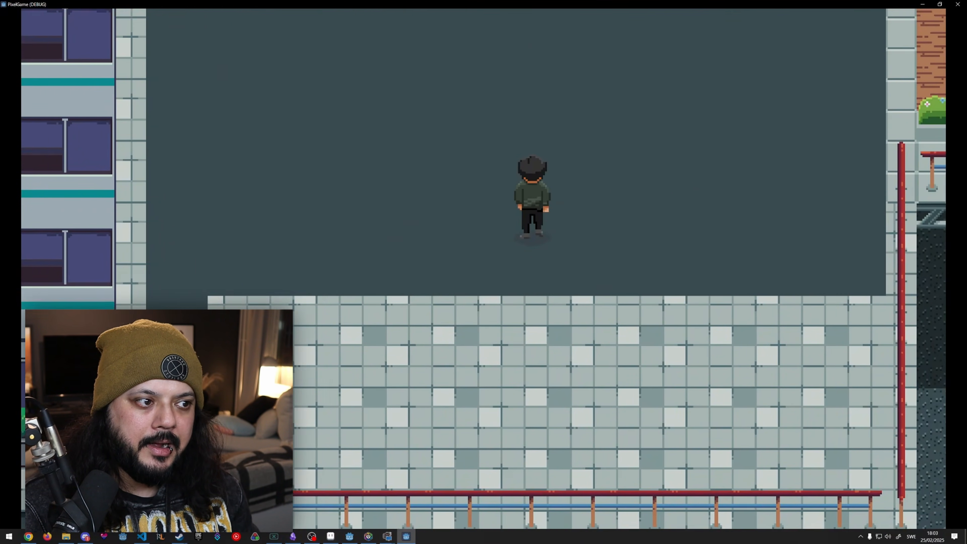
key("w")
key("d")
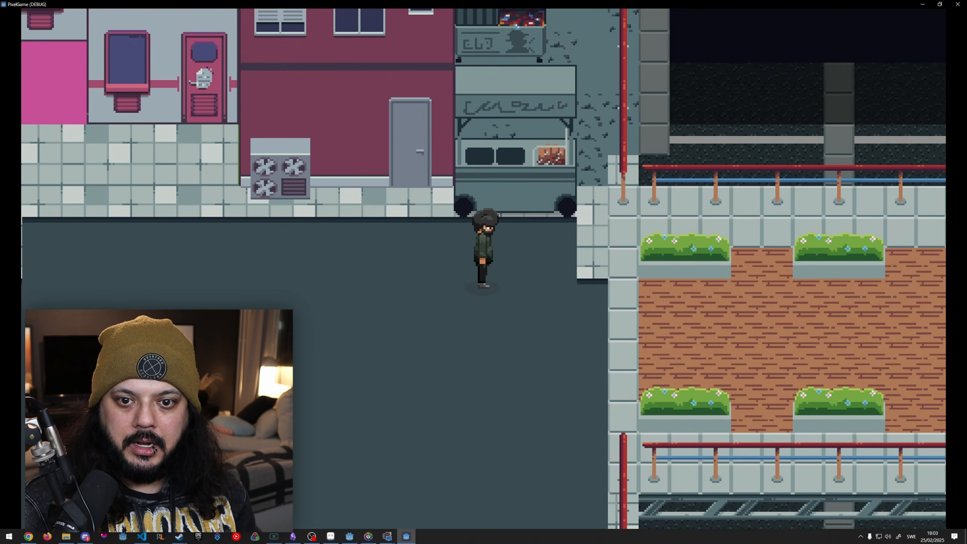
key("a")
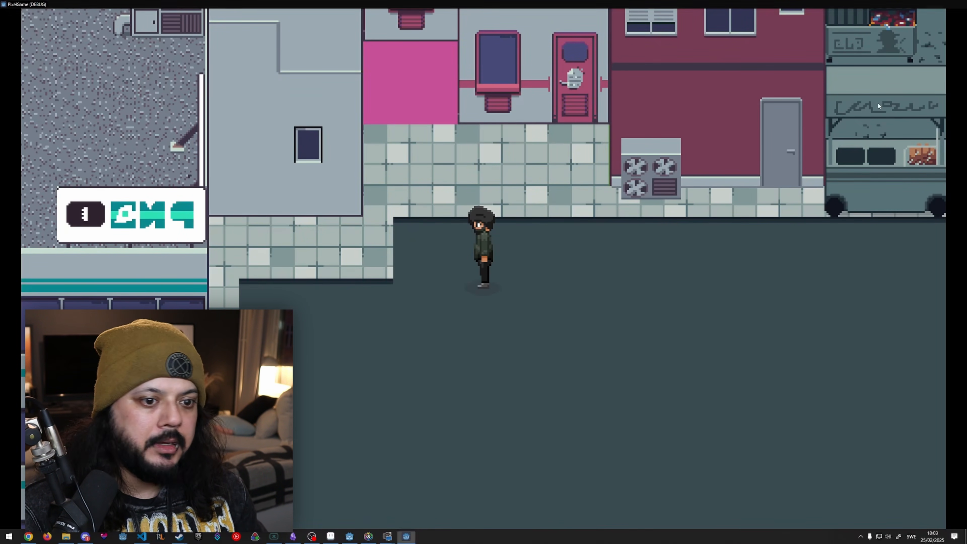
- End the playtest and look over the placed building art from the CAFE area up to the Transit Center and KARAOKE blocks
left_click(958, 4)
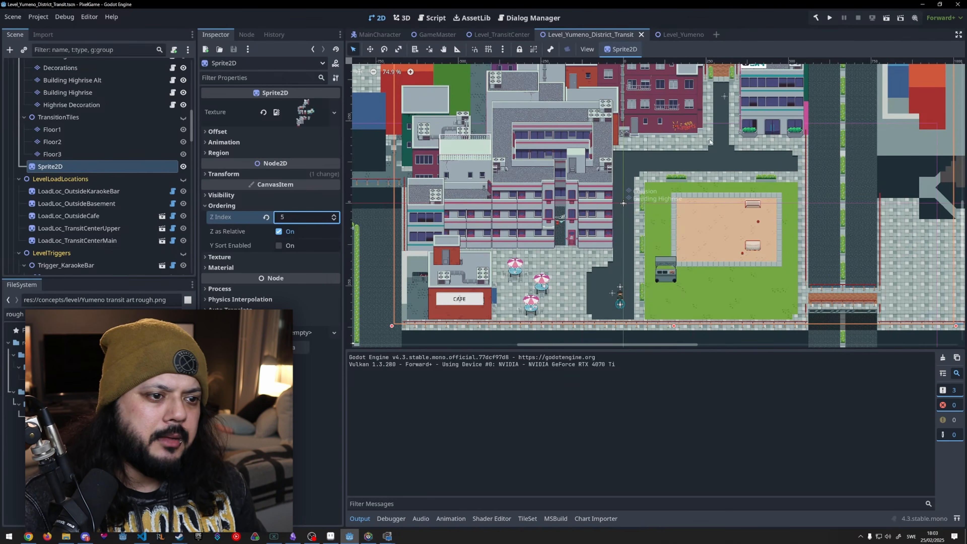
middle_click_drag(707, 144, 676, 220)
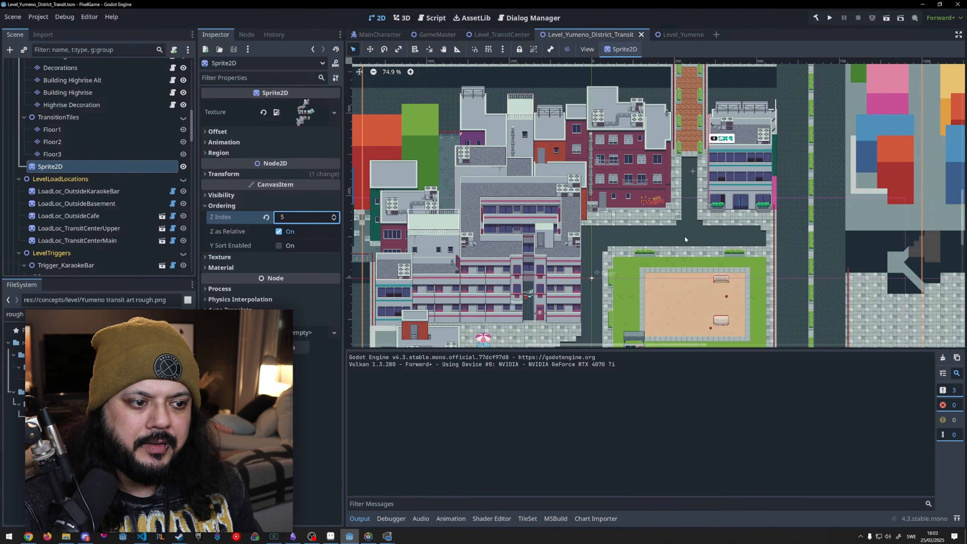
middle_click_drag(660, 137, 680, 297)
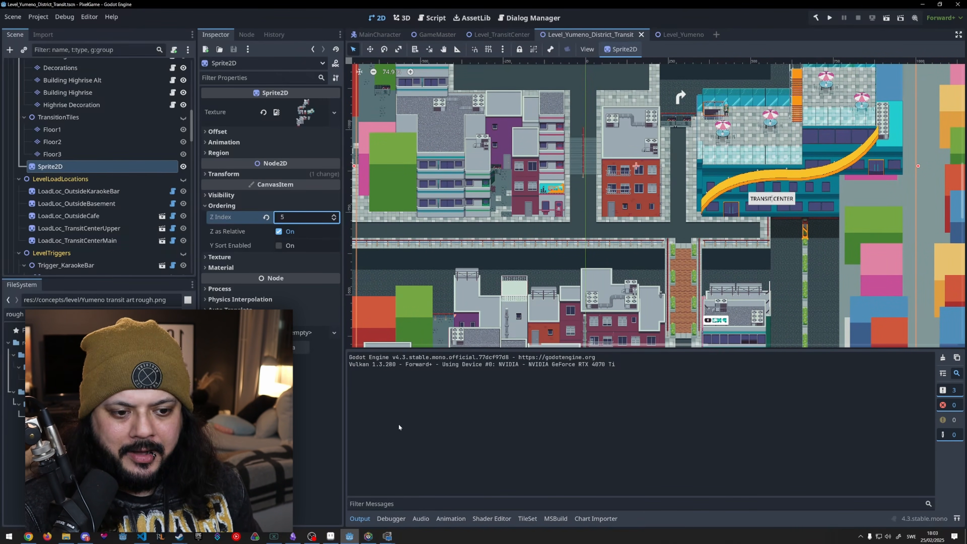
middle_click_drag(478, 296, 502, 294)
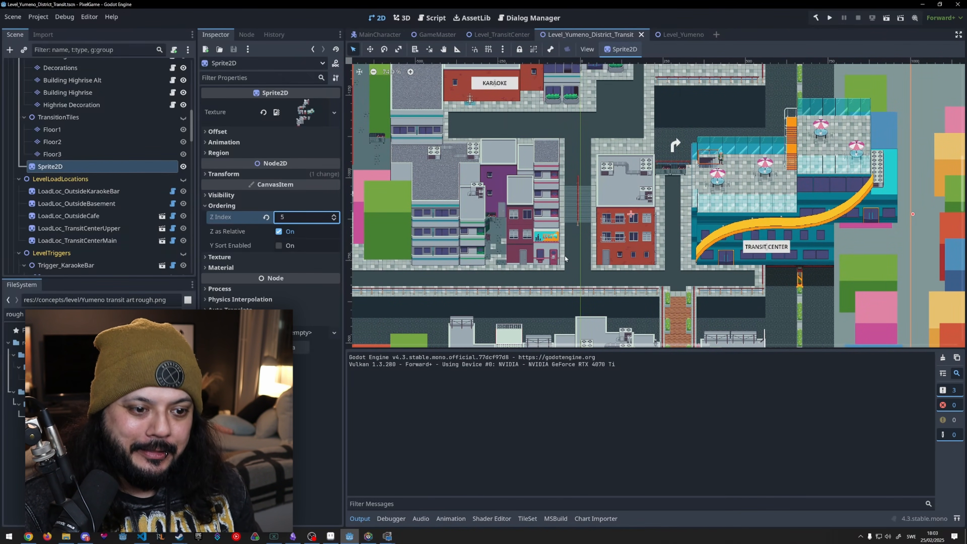
middle_click_drag(564, 255, 579, 214)
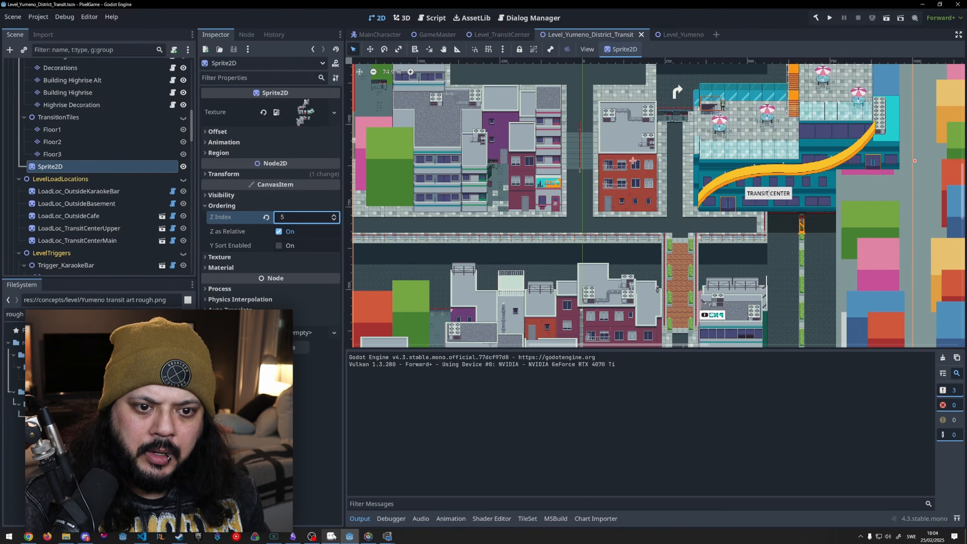
- Switch to Aseprite, reduce the brush to 1 px, and nudge the striped floor-height guide down to the red balcony building's base line
left_click(332, 536)
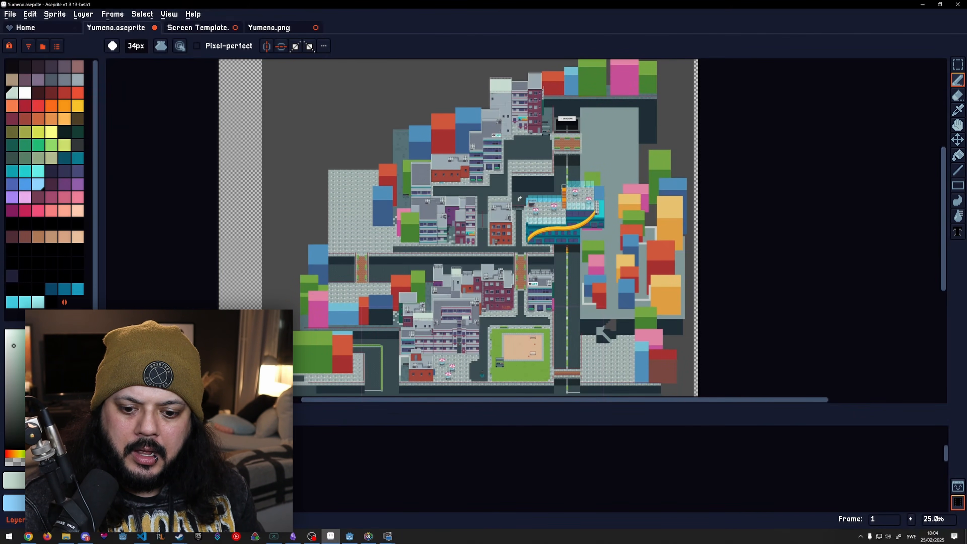
scroll(521, 253, "up", 6)
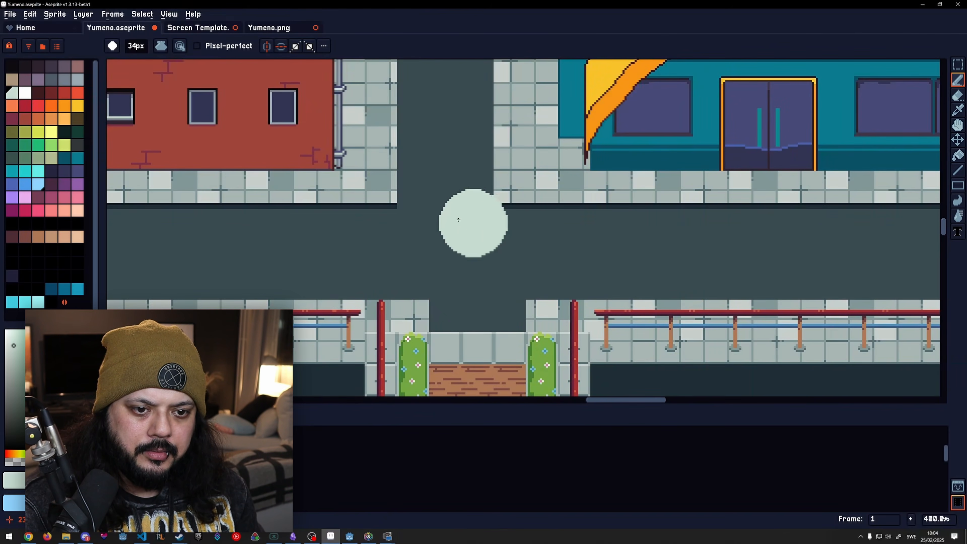
middle_click_drag(326, 214, 593, 301)
scroll(533, 280, "down", 18, "ctrl")
scroll(538, 281, "down", 15, "ctrl")
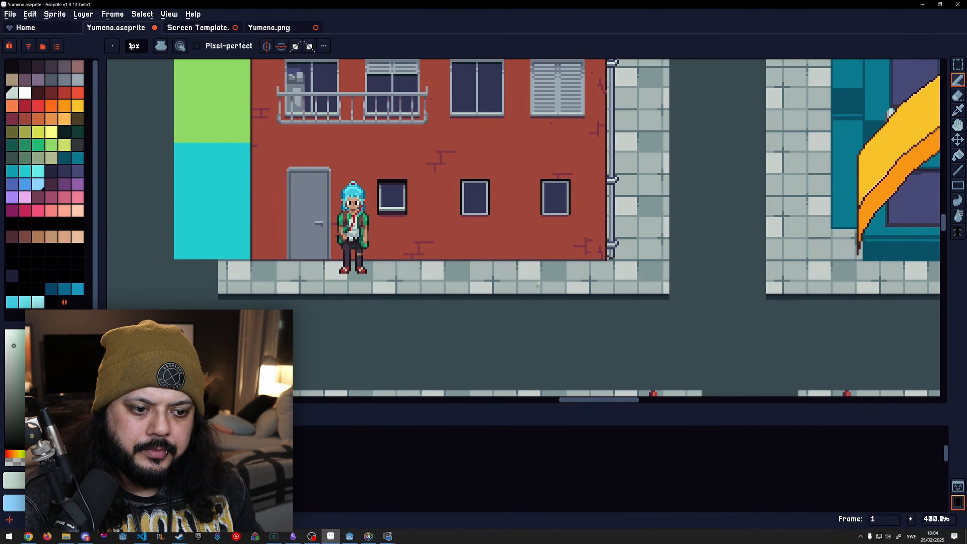
middle_click_drag(425, 259, 577, 335)
scroll(571, 328, "down", 3)
middle_click_drag(560, 304, 472, 261)
scroll(473, 260, "up", 2)
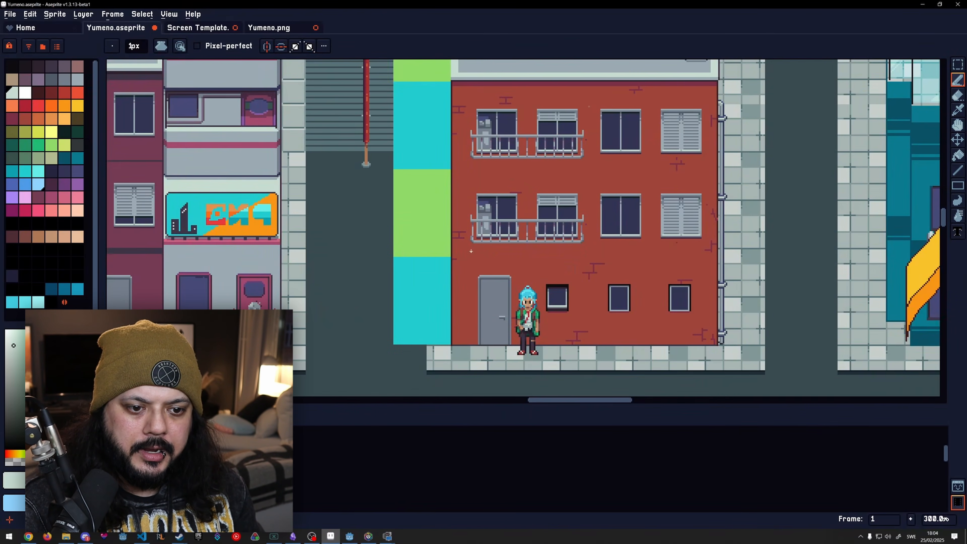
key("v")
mouse_move(432, 298)
left_mouse_down()
mouse_move(342, 335)
mouse_move(380, 342)
mouse_move(426, 297)
left_mouse_up()
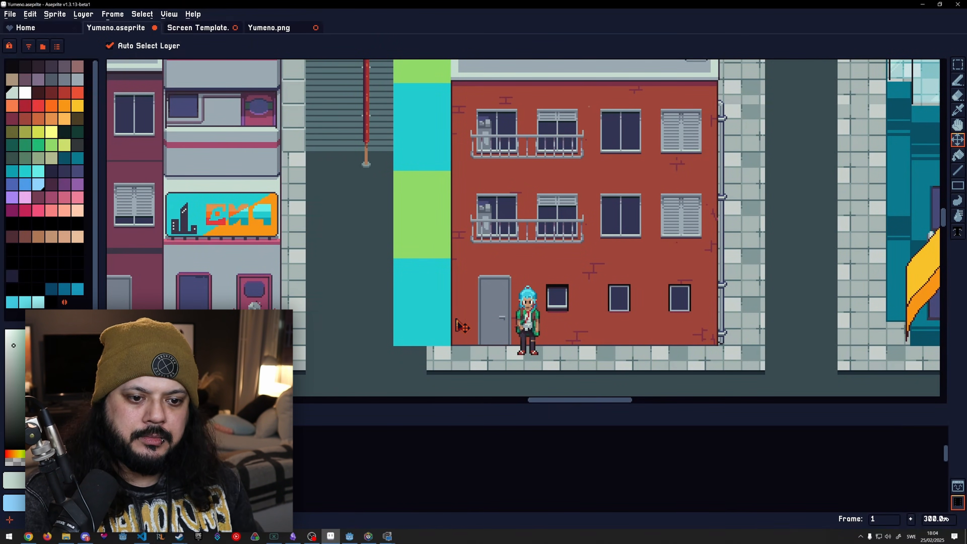
- Move the striped floor-height guide against the billboard building's side wall, and on to the alley edge of the maroon building
middle_click_drag(572, 288, 685, 319)
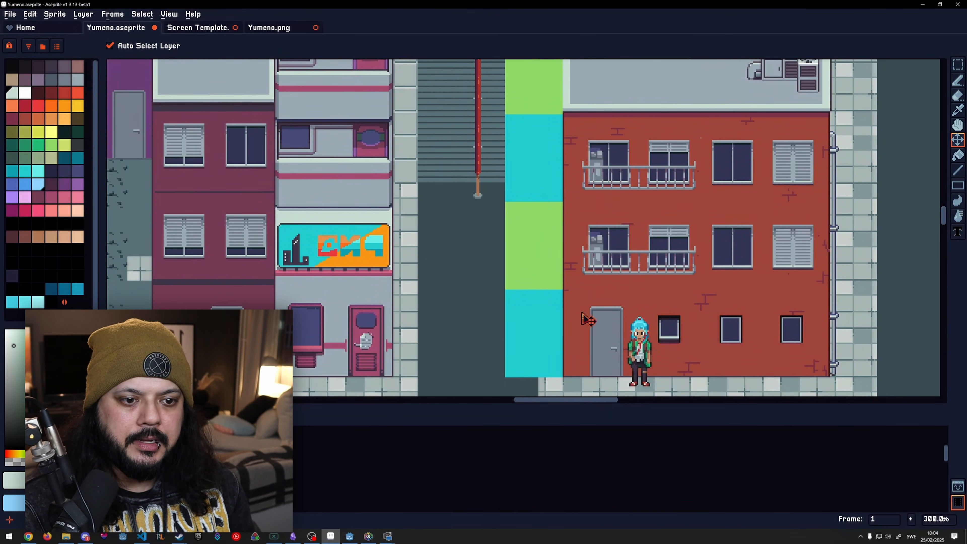
left_click_drag(531, 301, 430, 304)
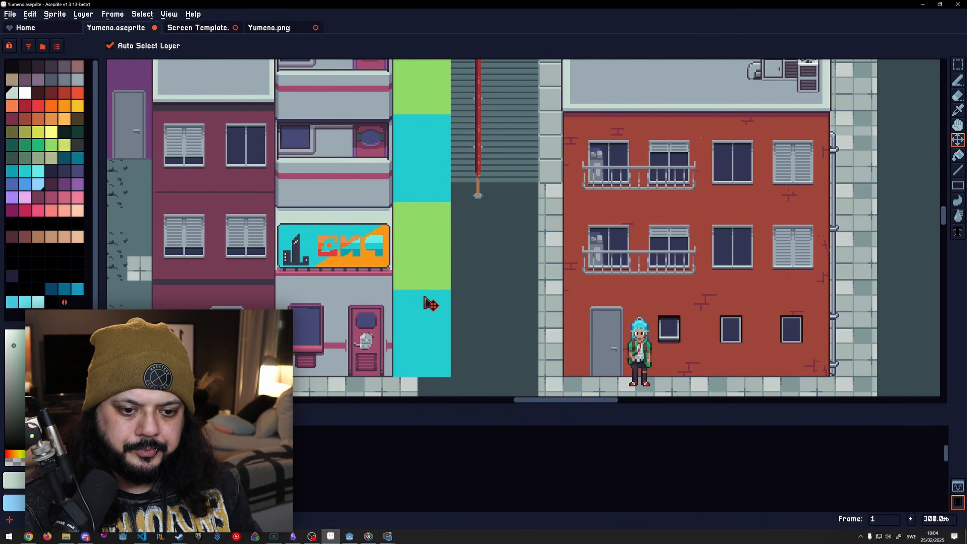
middle_click_drag(364, 302, 652, 294)
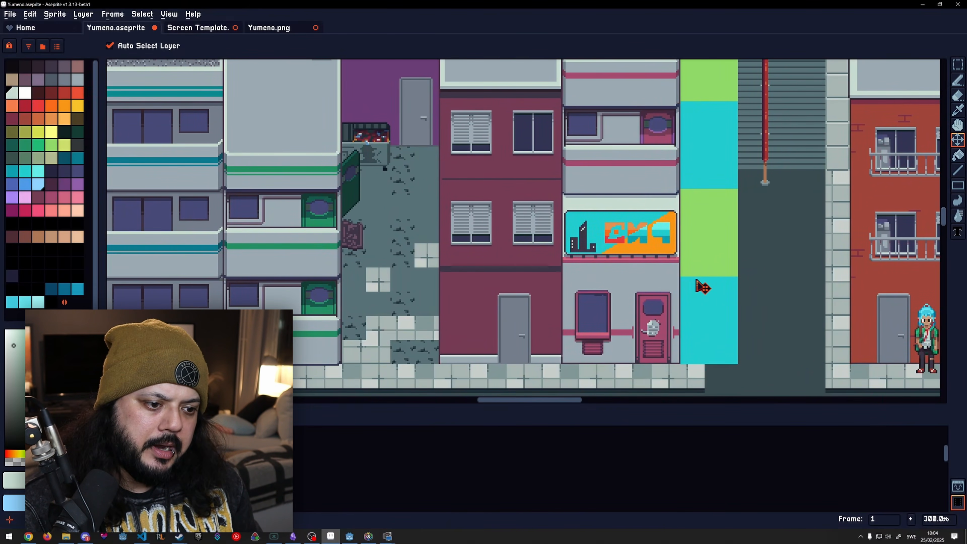
left_click_drag(702, 287, 407, 289)
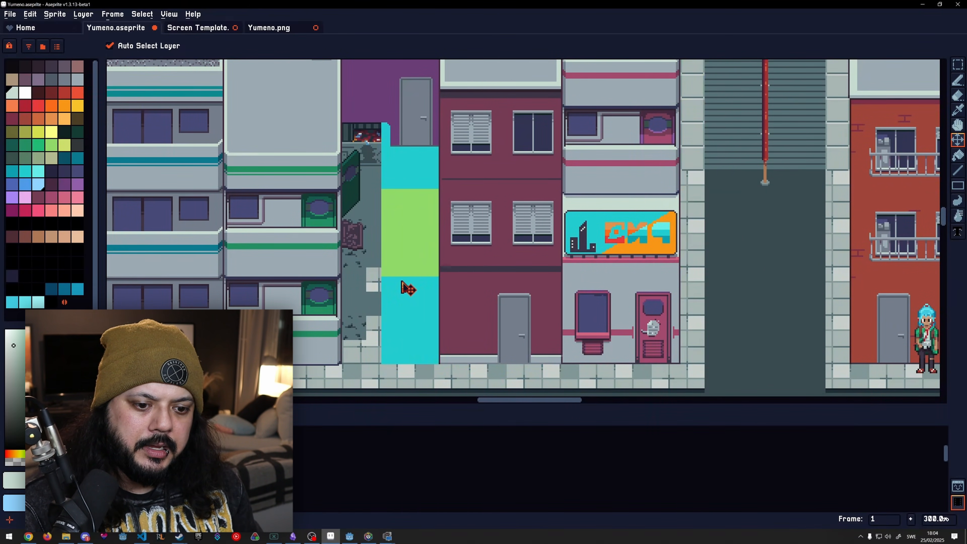
- Move the striped floor-height guide up to the red brick building, aligning it with the wall's corner and base line
middle_click_drag(718, 233, 599, 324)
scroll(674, 301, "down", 2)
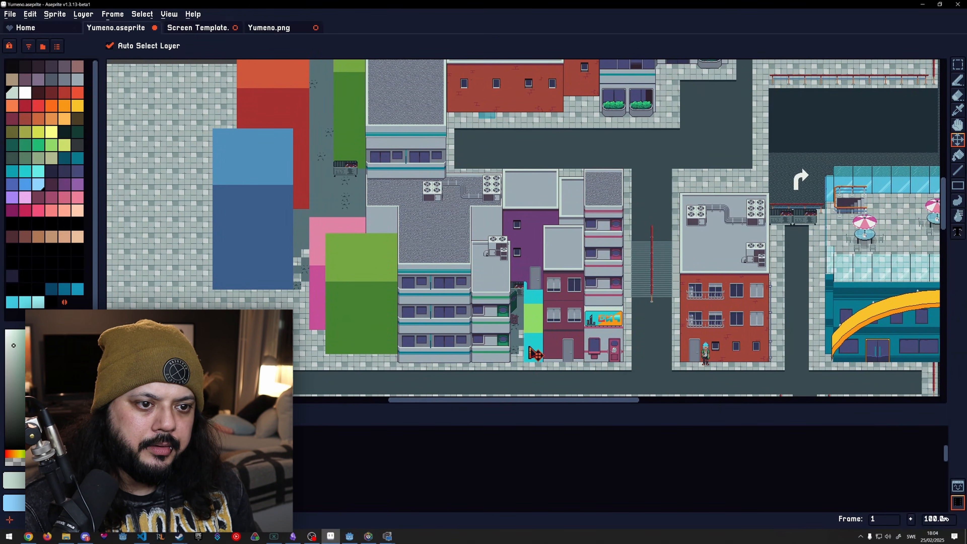
left_click_drag(535, 354, 576, 108)
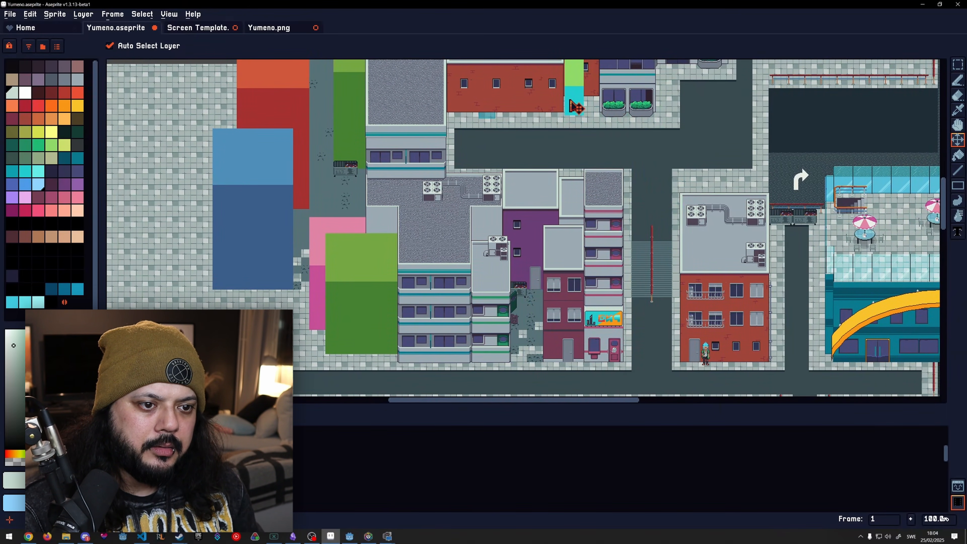
scroll(576, 108, "up", 2)
middle_click_drag(572, 100, 571, 249)
left_click_drag(572, 248, 583, 254)
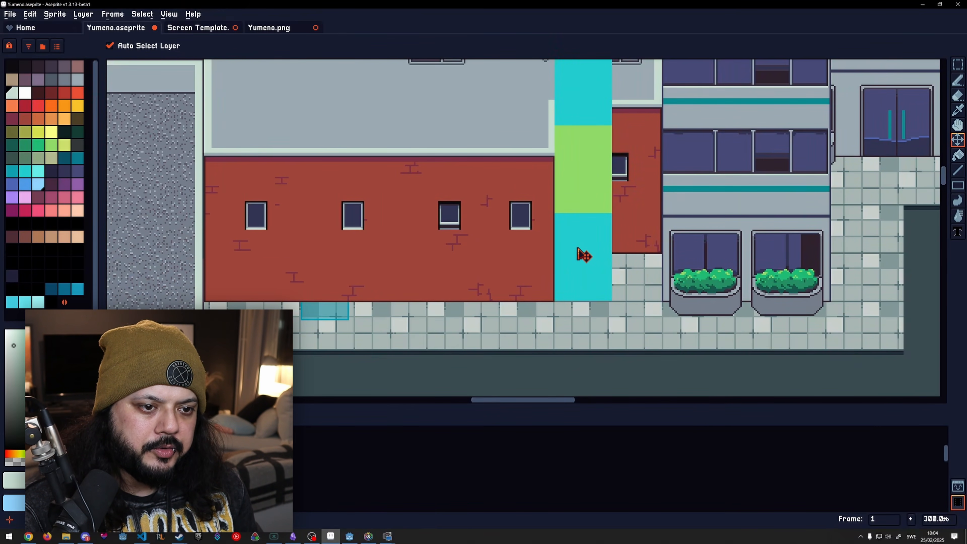
- Compare the red brick building's wall height and window placement with the floor-height guide
middle_click_drag(576, 248, 690, 288)
scroll(684, 284, "up", 1)
scroll(681, 280, "down", 1)
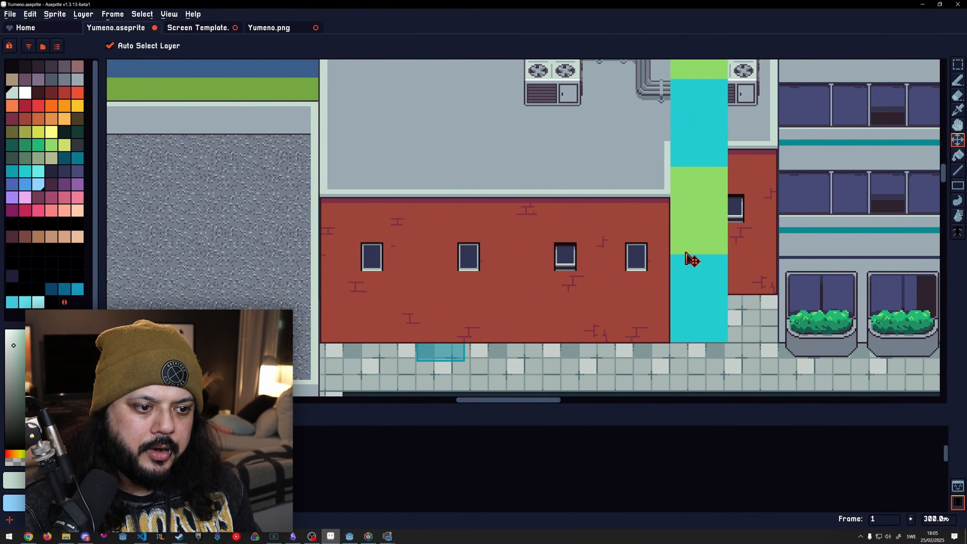
middle_click_drag(673, 233, 641, 202)
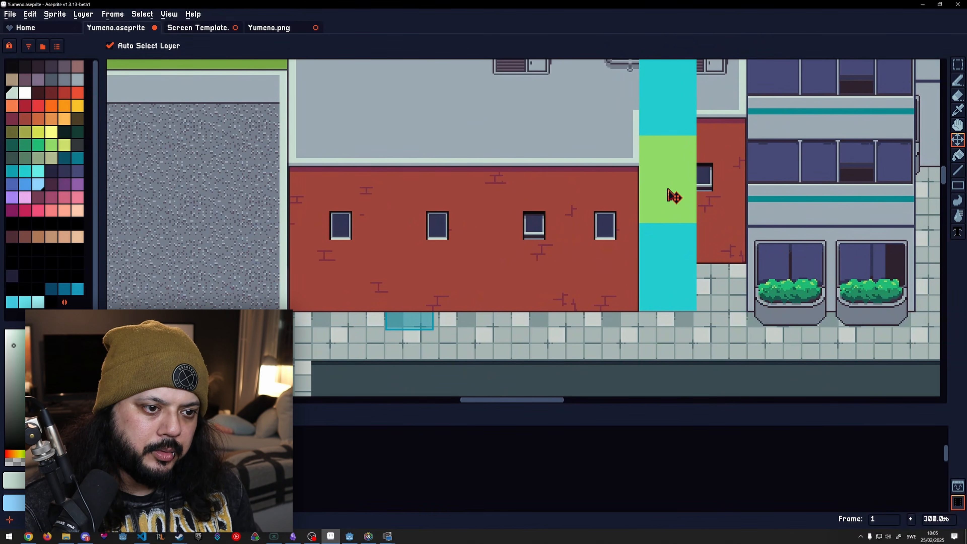
middle_click_drag(562, 197, 606, 218)
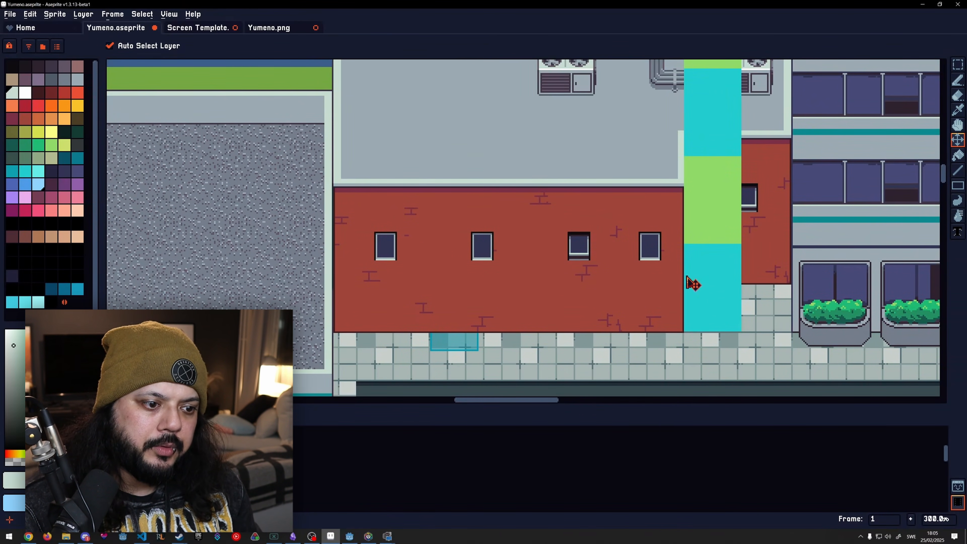
middle_click_drag(690, 280, 598, 296)
scroll(598, 296, "down", 1)
- Move the floor-height guide beside the teal-striped office building's entrance wing and compare its floors with the surrounding buildings
middle_click_drag(677, 305, 531, 288)
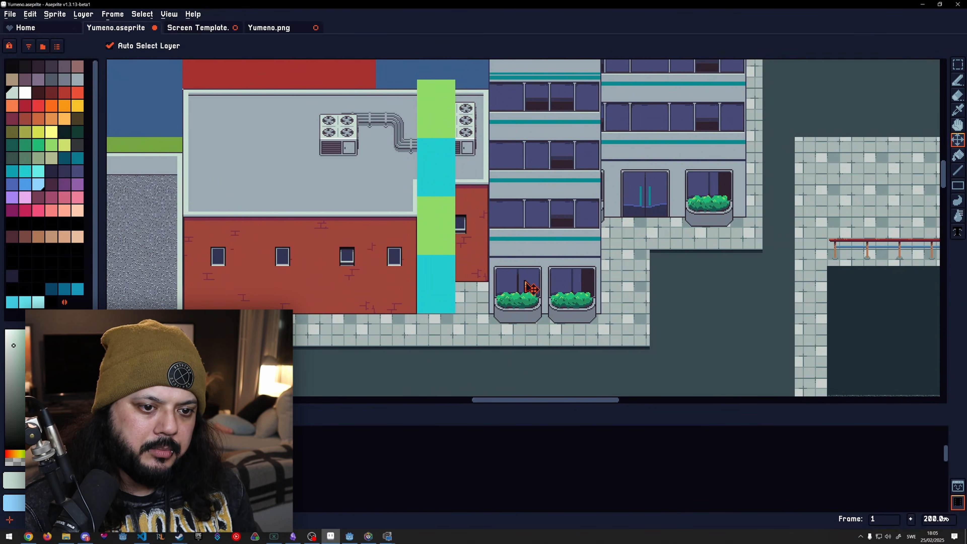
left_click_drag(443, 282, 774, 186)
middle_click_drag(786, 179, 707, 262)
middle_click_drag(725, 224, 713, 277)
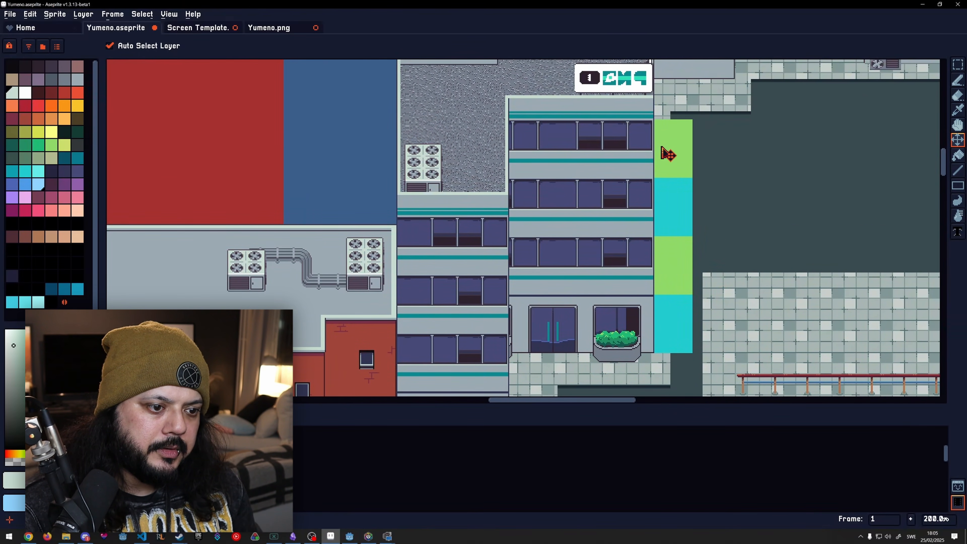
middle_click_drag(694, 328, 644, 181)
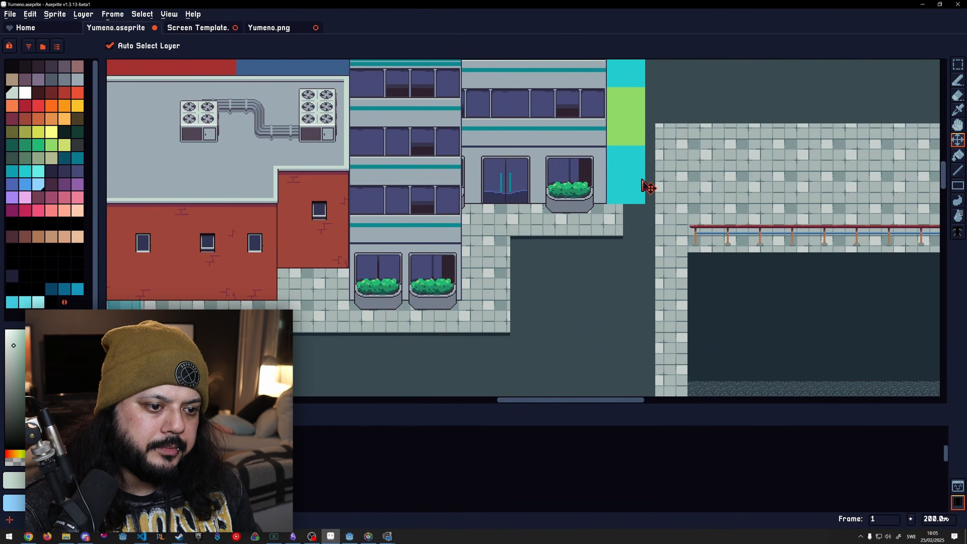
scroll(639, 199, "down", 1)
middle_click_drag(571, 314, 627, 78)
middle_click_drag(632, 222, 567, 367)
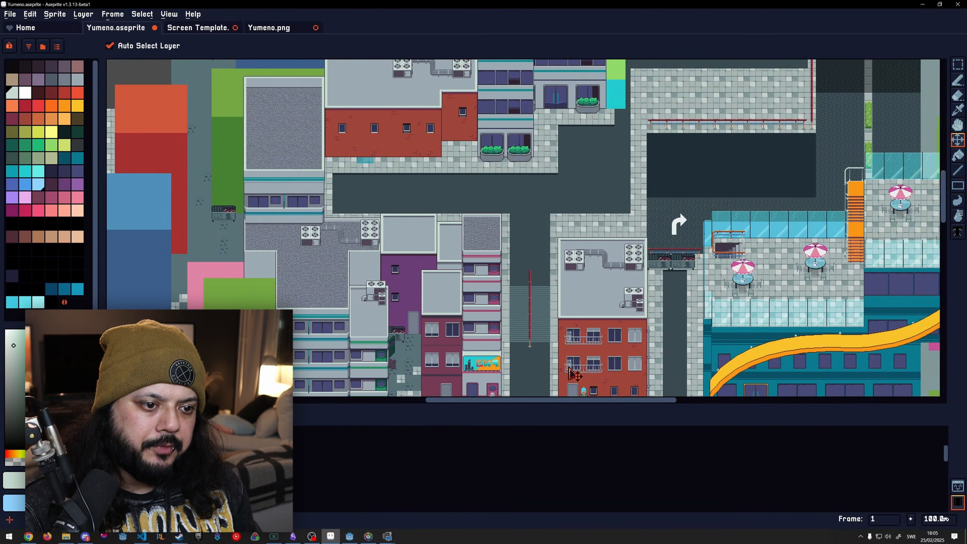
middle_click_drag(607, 153, 634, 98)
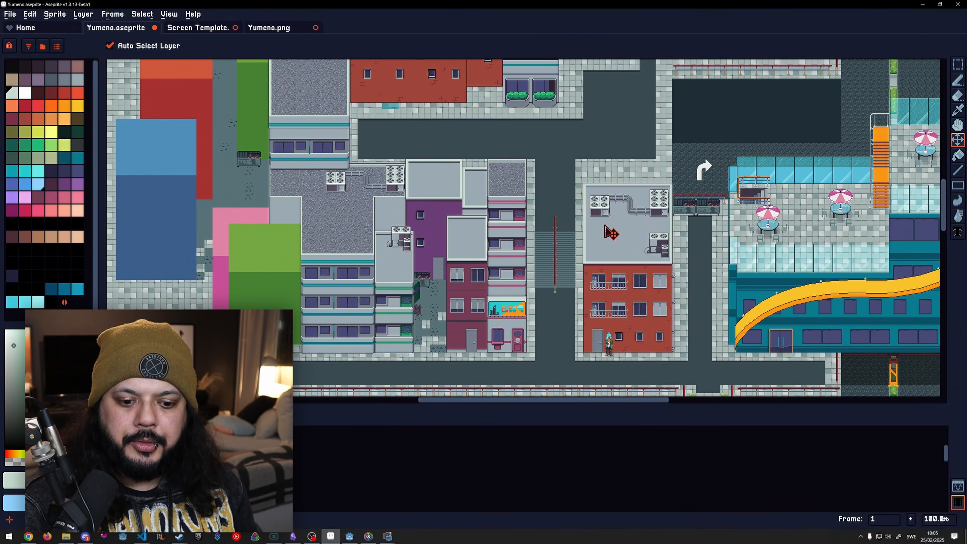
- Switch to Godot and hide the Sprite2D art overlay to show the whole district blockout
left_click(350, 536)
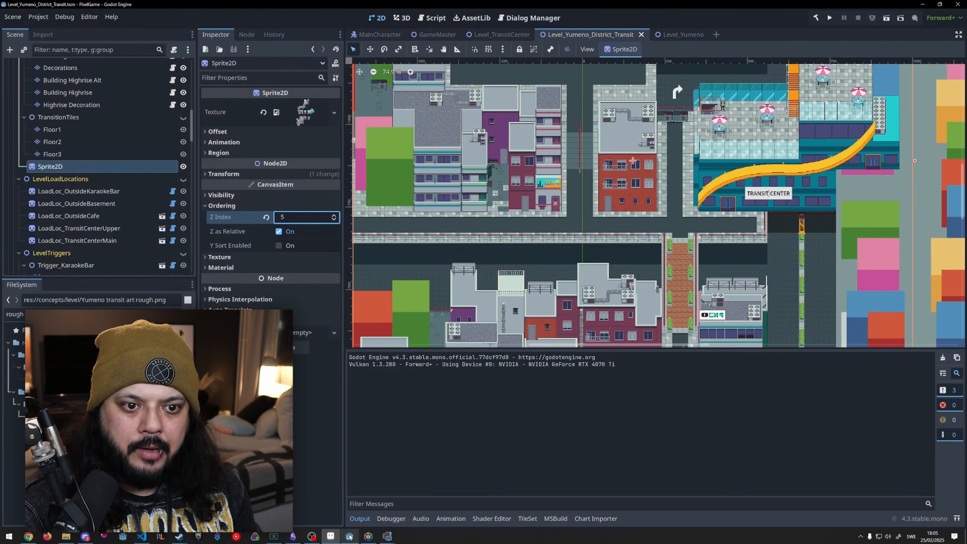
scroll(575, 215, "down", 3)
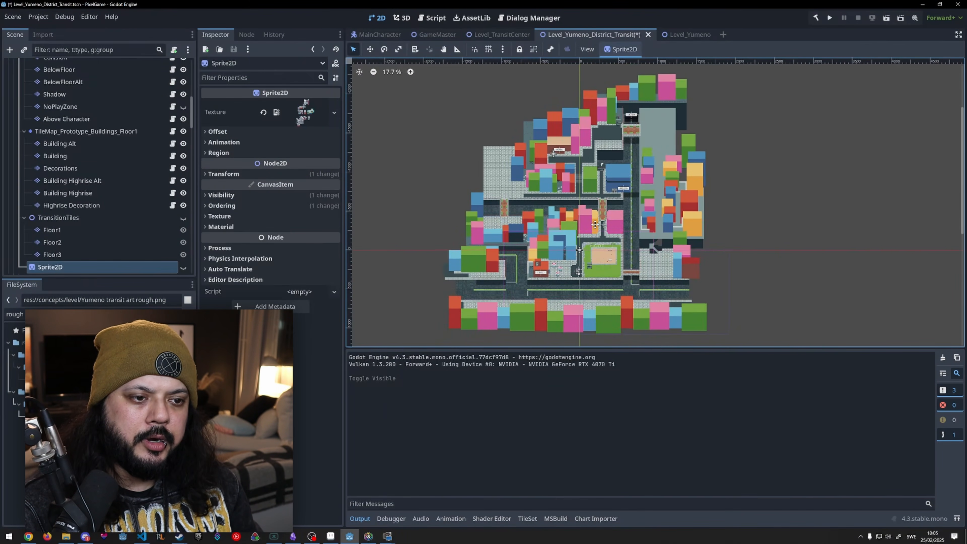
middle_click_drag(584, 246, 605, 239)
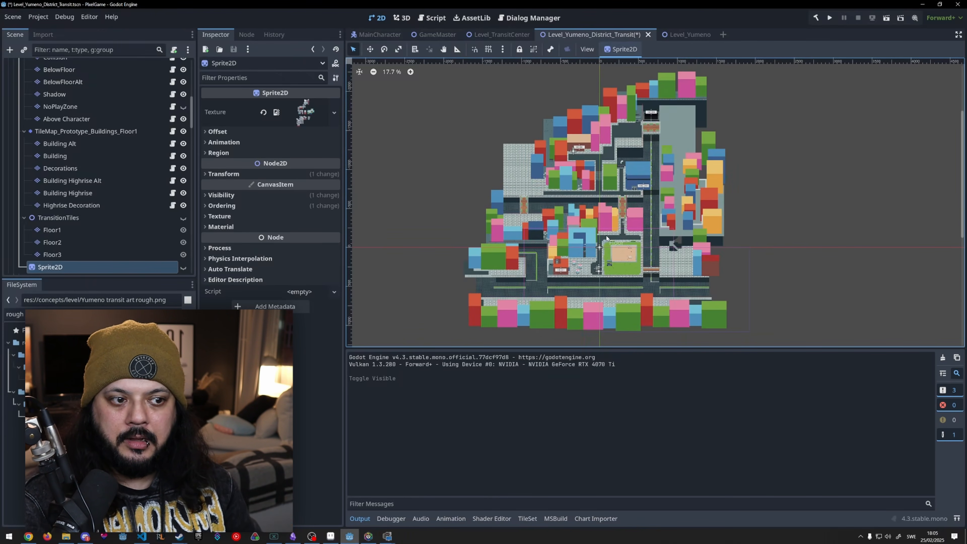
- Select the Yumeno root node to show its Level Screenshot Export settings
scroll(117, 206, "up", 15)
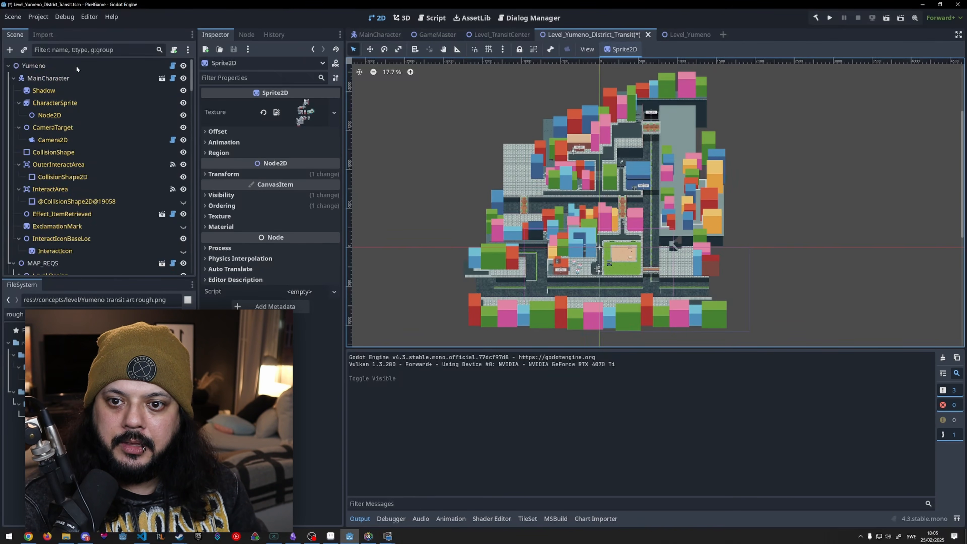
left_click(33, 65)
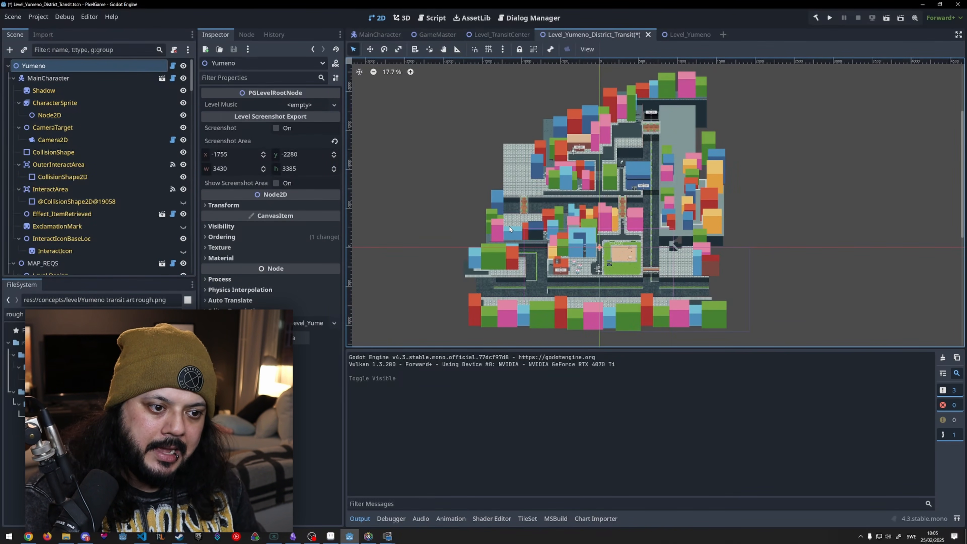
middle_click_drag(641, 293, 639, 264)
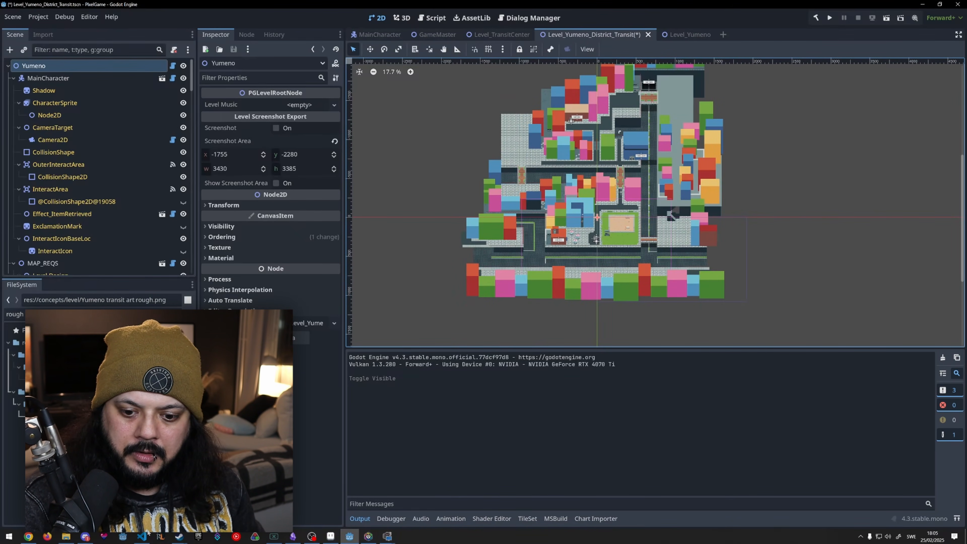
key("alt+Tab")
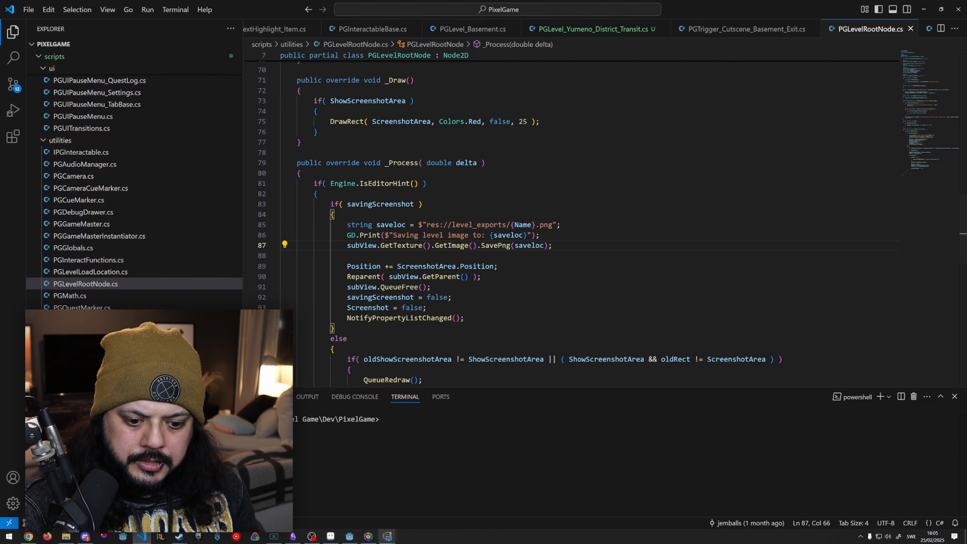
key("alt+Tab")
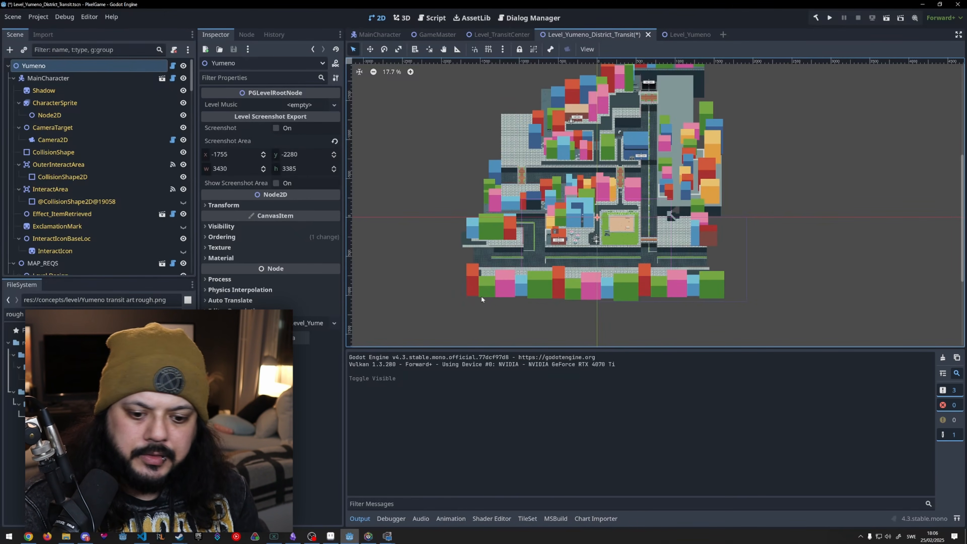
key("alt+Tab")
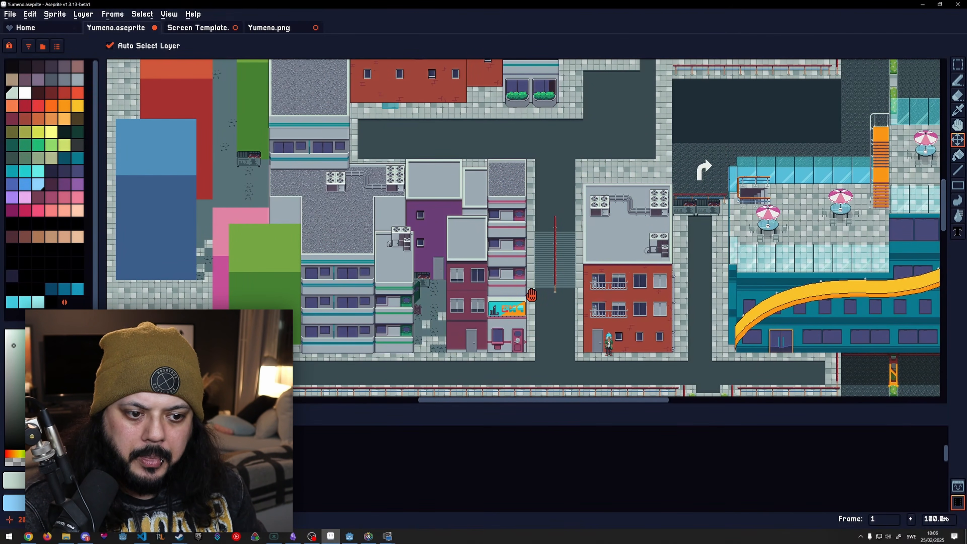
middle_click_drag(527, 289, 544, 268)
- Switch to VS Code and examine the Screenshot branch in PGLevelRootNode.cs, from creating the subView to setting savingScreenshot
left_click(142, 535)
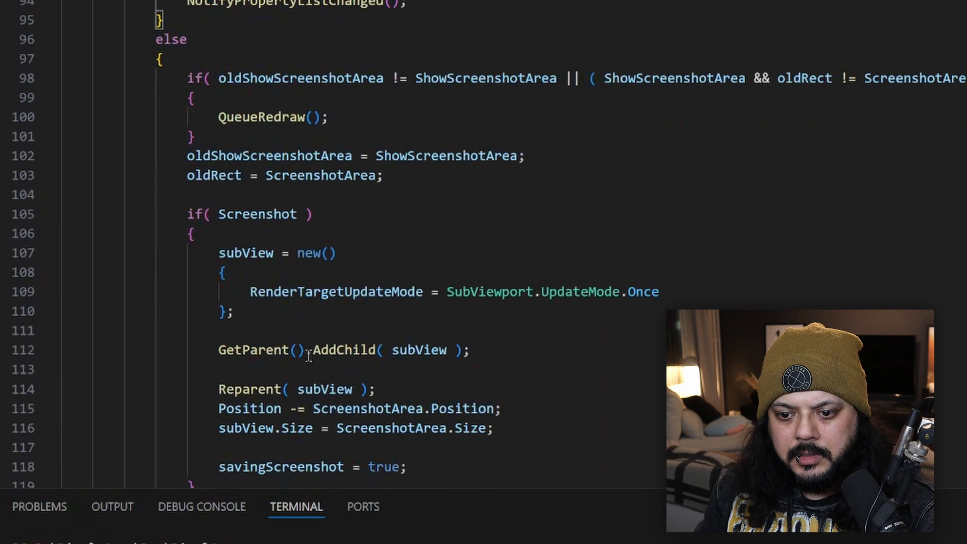
scroll(308, 356, "down", 2)
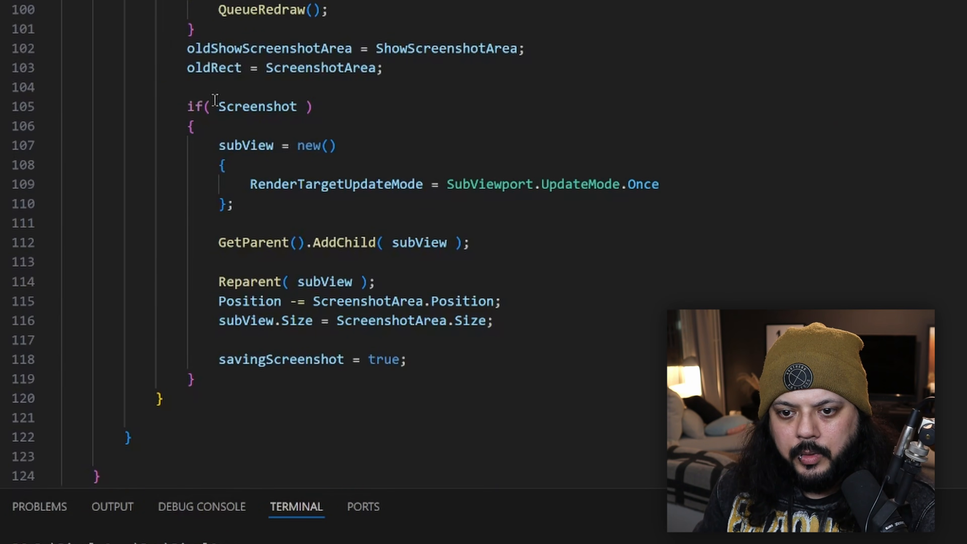
left_click_drag(187, 107, 286, 107)
left_click_drag(218, 145, 322, 200)
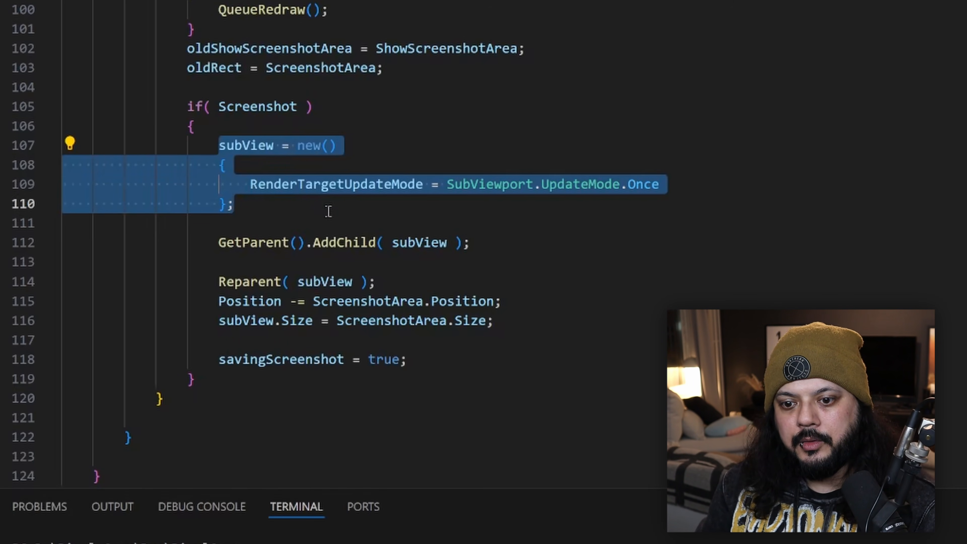
left_click_drag(218, 243, 499, 247)
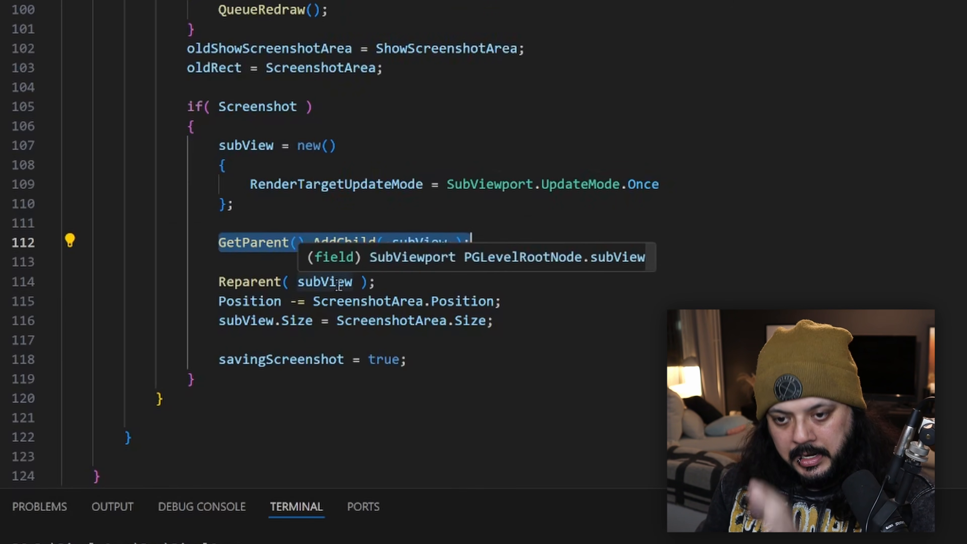
left_click(433, 321)
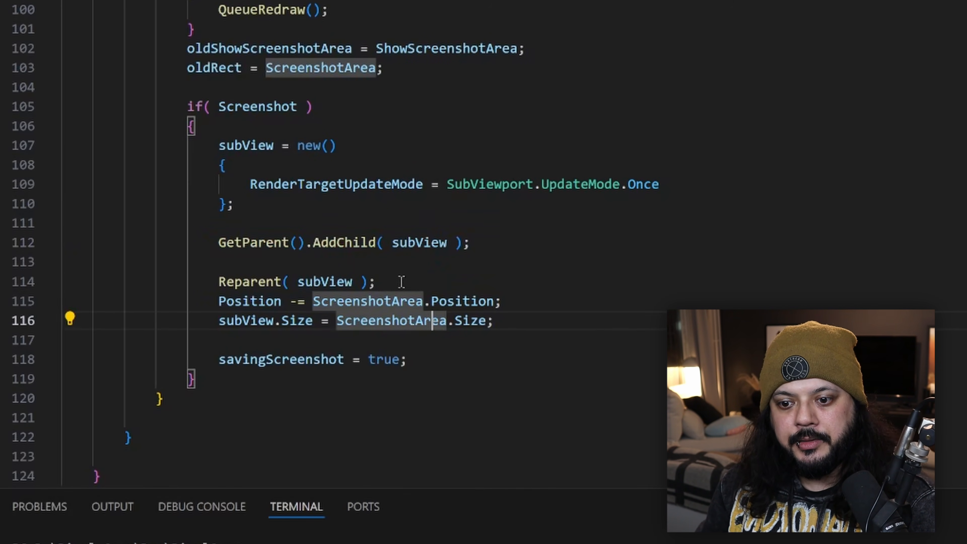
left_click(401, 281)
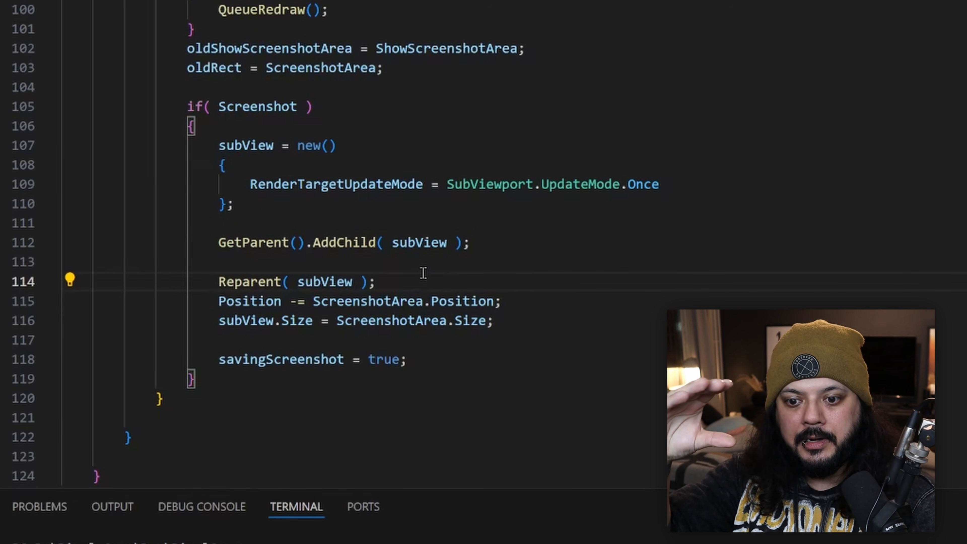
left_click(532, 368)
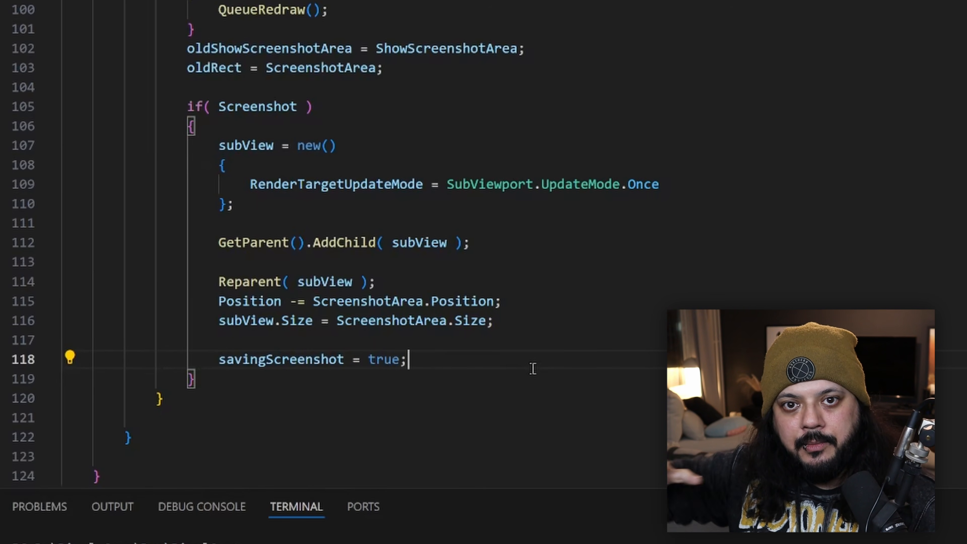
- Examine the cleanup lines in the savingScreenshot branch, covering the position restore, the Reparent call and subView.QueueFree
scroll(428, 138, "up", 7)
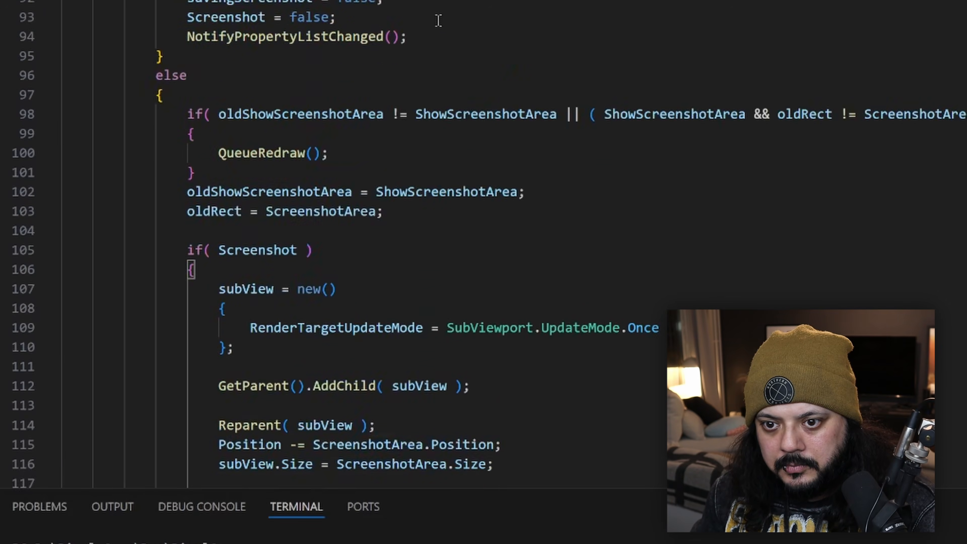
scroll(232, 159, "up", 1)
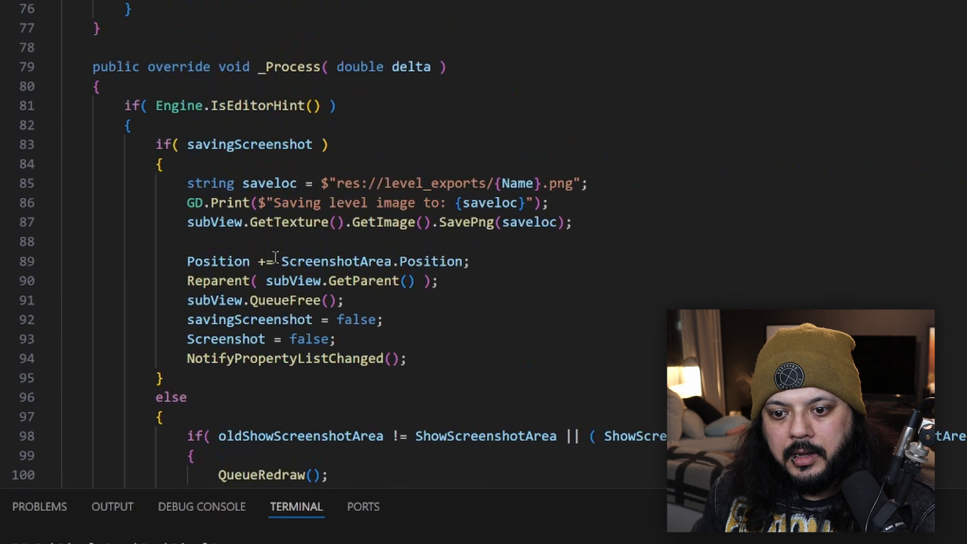
left_click_drag(195, 261, 474, 264)
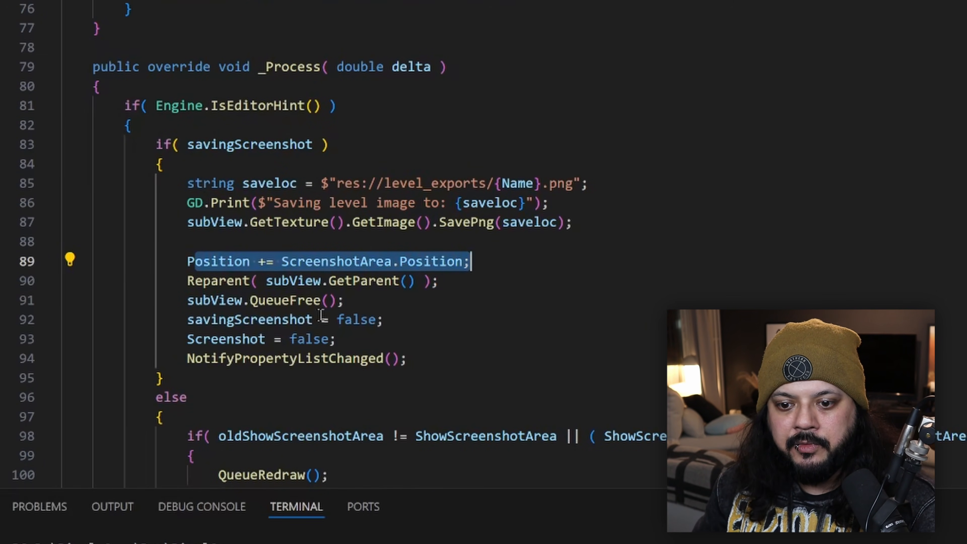
left_click_drag(187, 280, 474, 286)
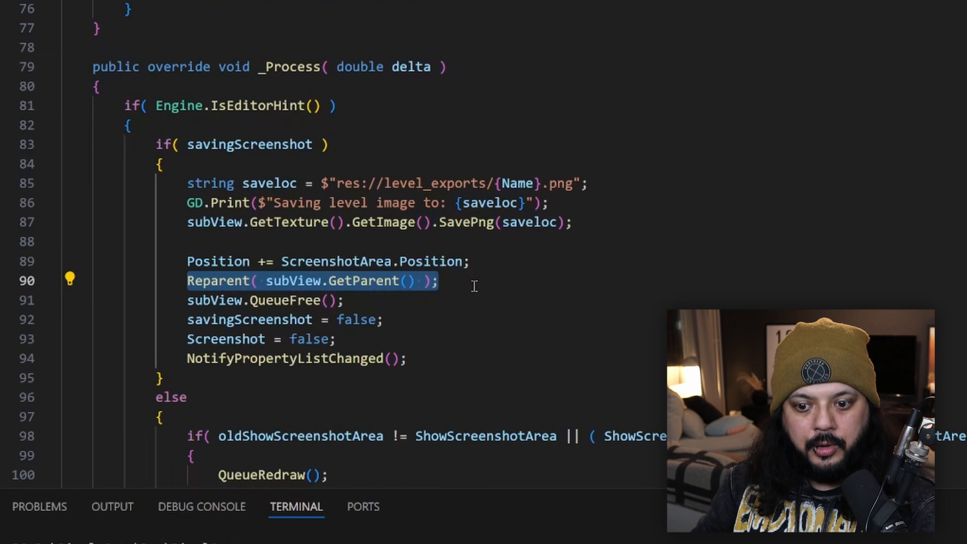
left_click_drag(188, 301, 343, 301)
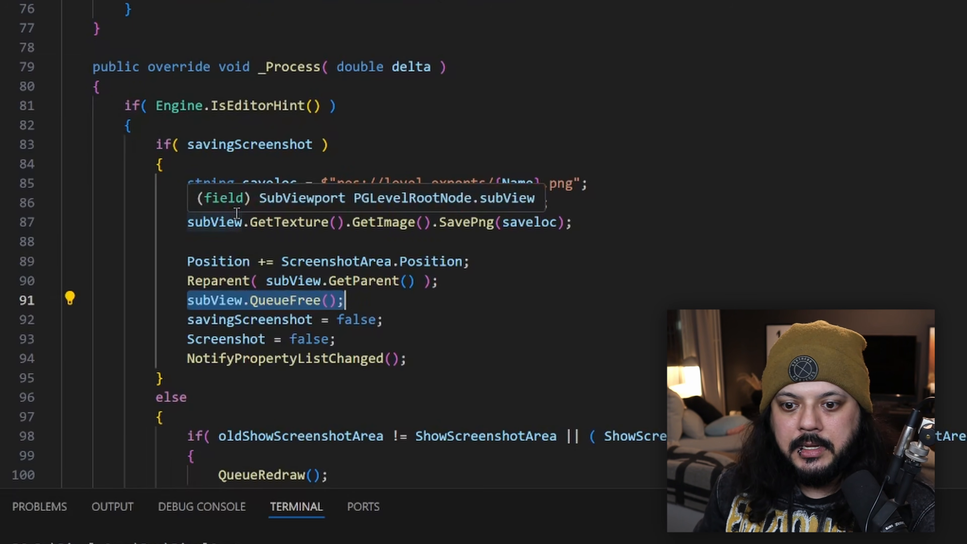
left_click(228, 261)
- Examine the GetTexture, GetImage and SavePng call that exports the level image, and review the surrounding _Process code
left_click_drag(187, 224, 610, 219)
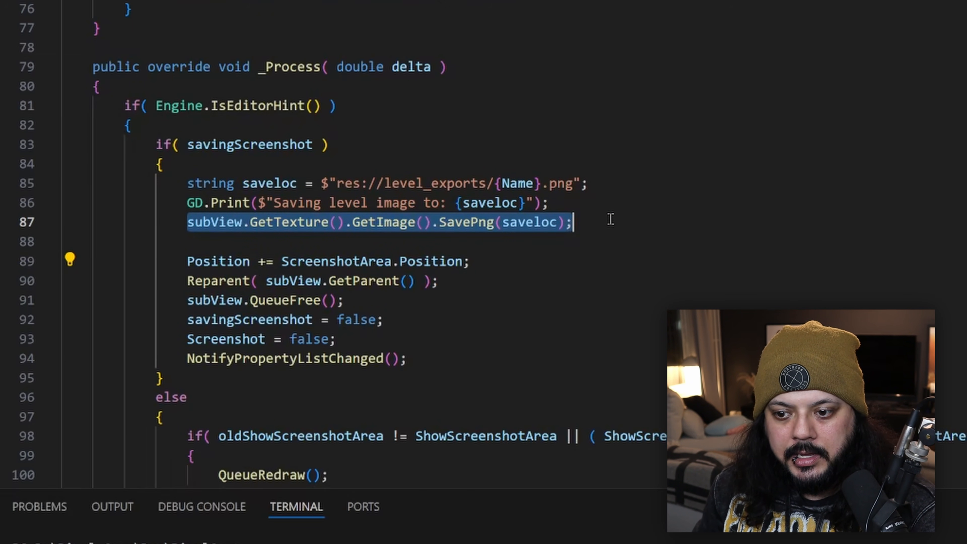
left_click(416, 281)
left_click(229, 223)
left_click_drag(243, 223, 586, 224)
left_click(454, 224)
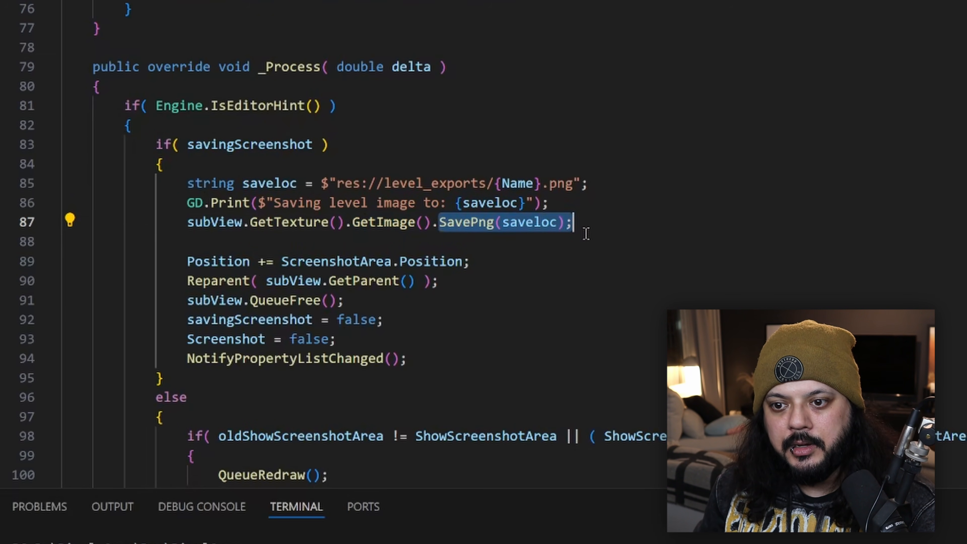
scroll(519, 305, "down", 6)
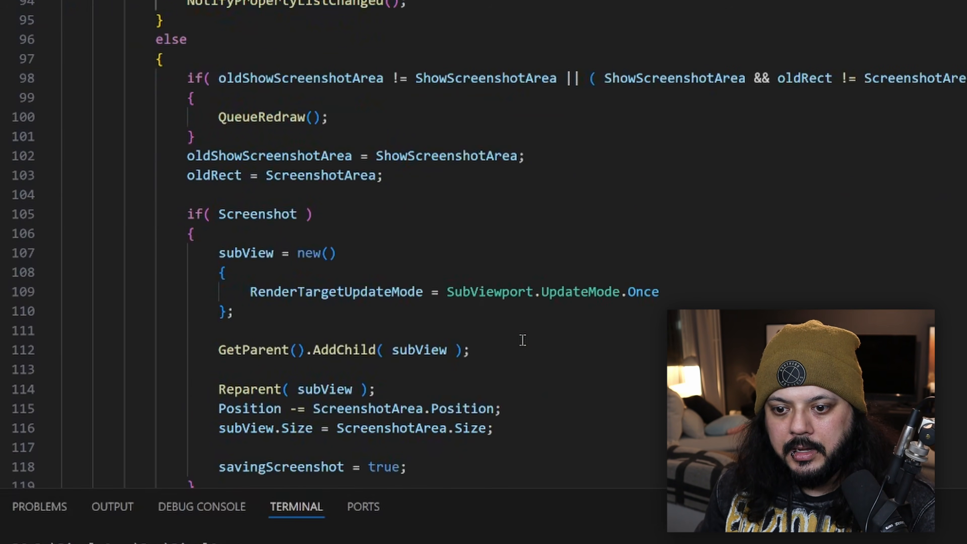
scroll(522, 340, "up", 2)
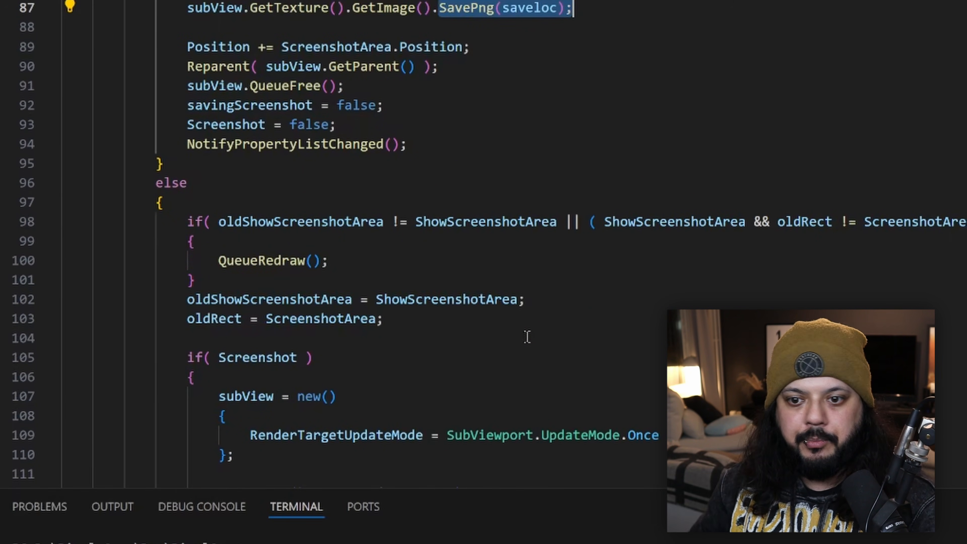
scroll(443, 156, "up", 1)
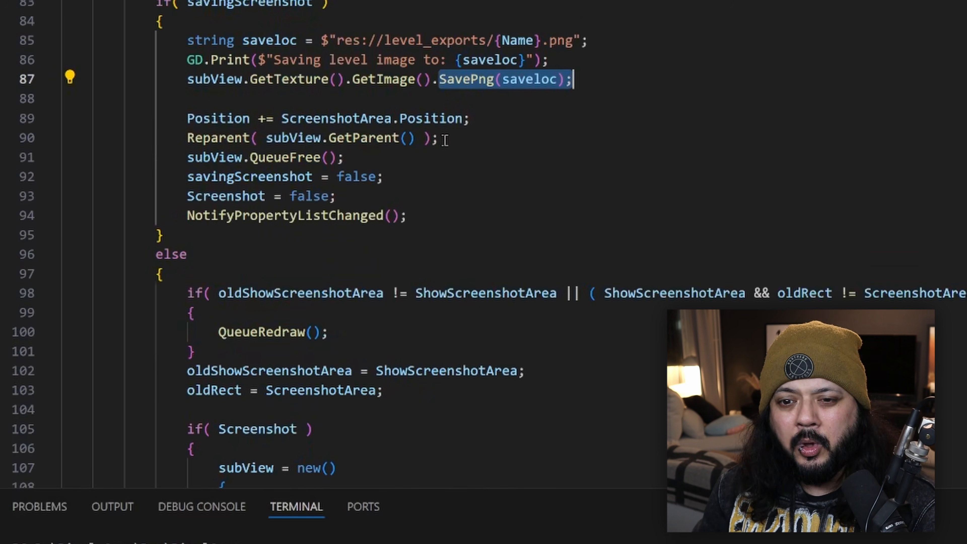